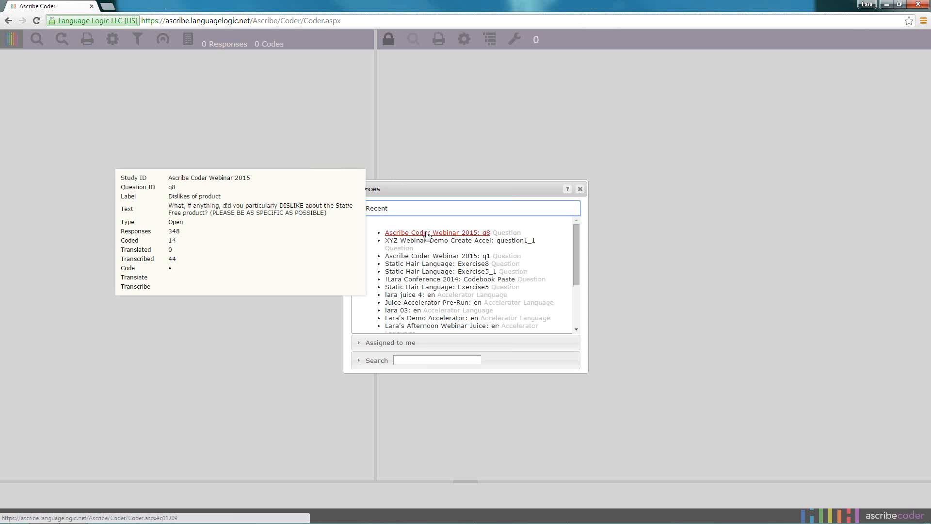
Open question q8 of Ascribe Coder Webinar 2015 from the recent resources, and reopen it in Ascribe Coder through the study's question list
left_click(427, 234)
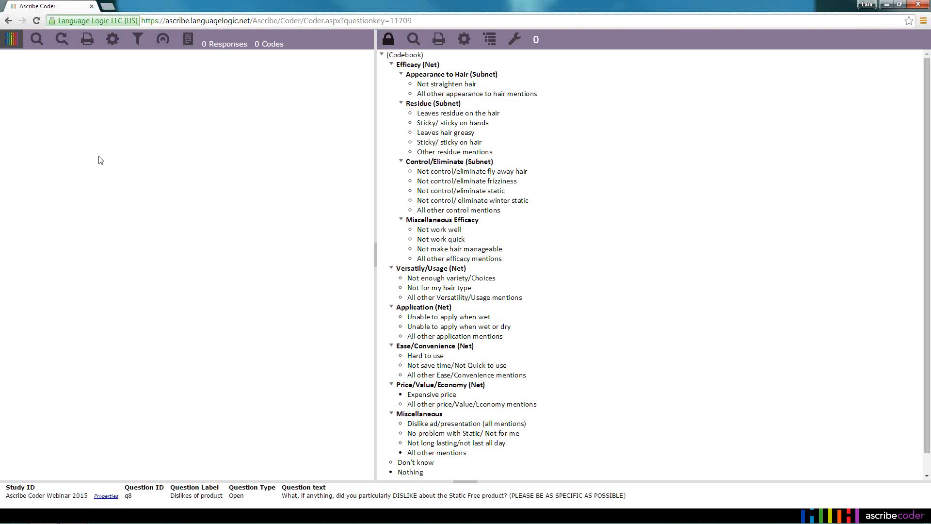
left_click(14, 47)
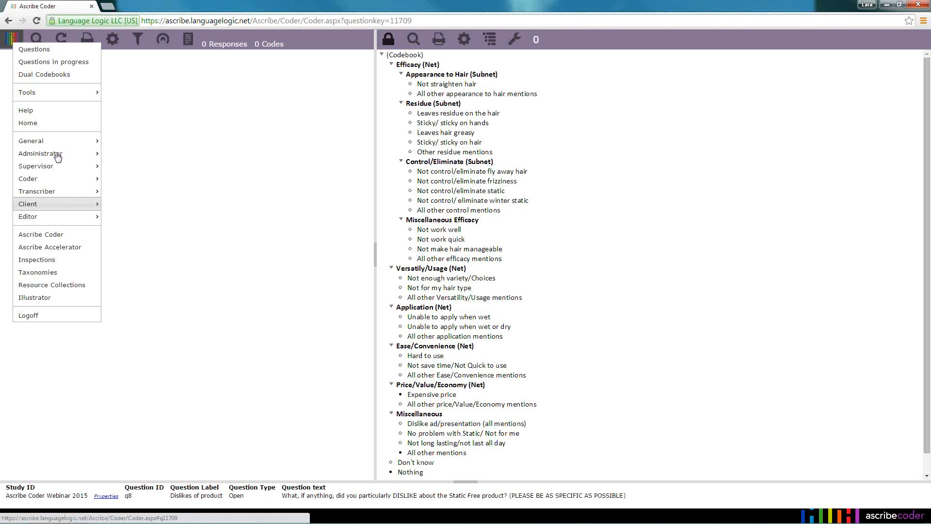
mouse_move(58, 142)
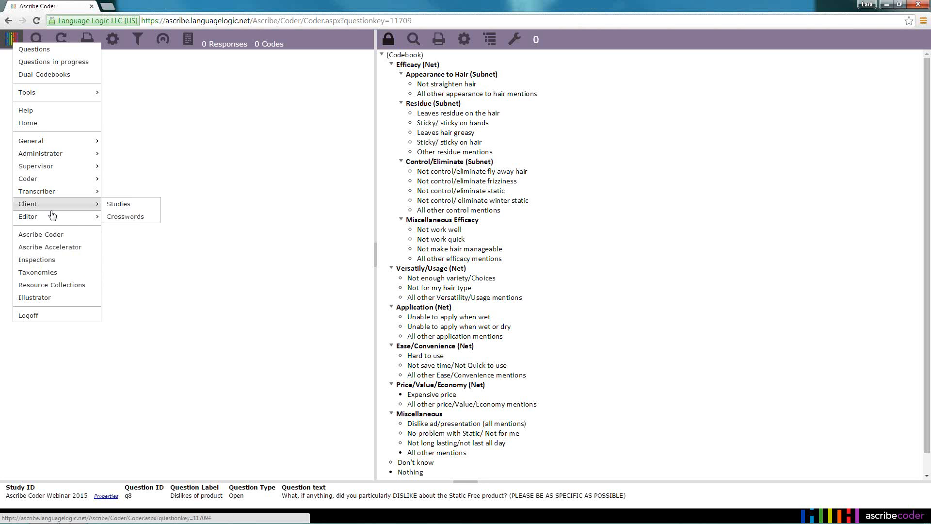
left_click(32, 52)
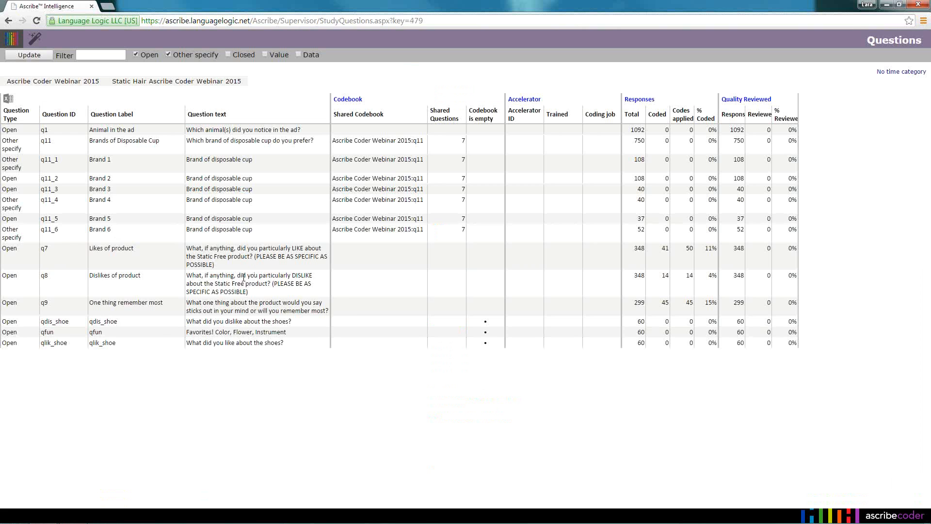
right_click(243, 278)
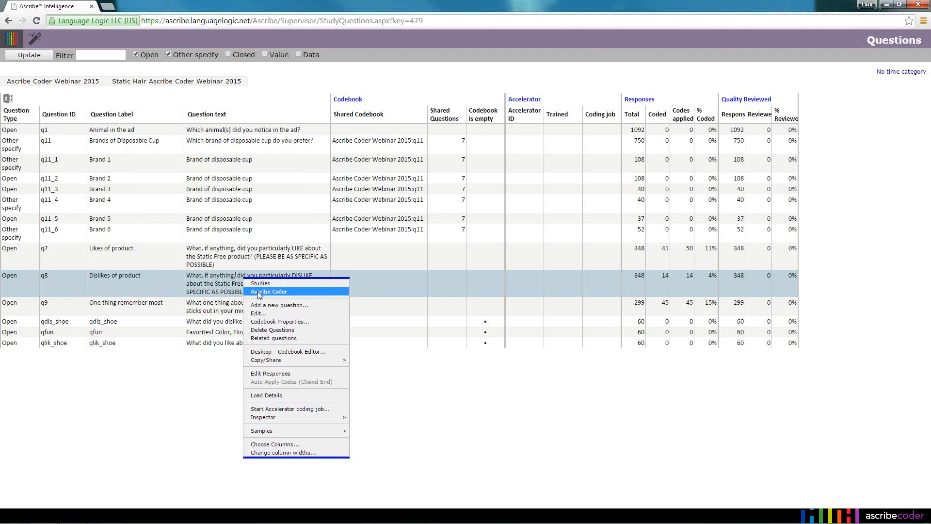
left_click(258, 293)
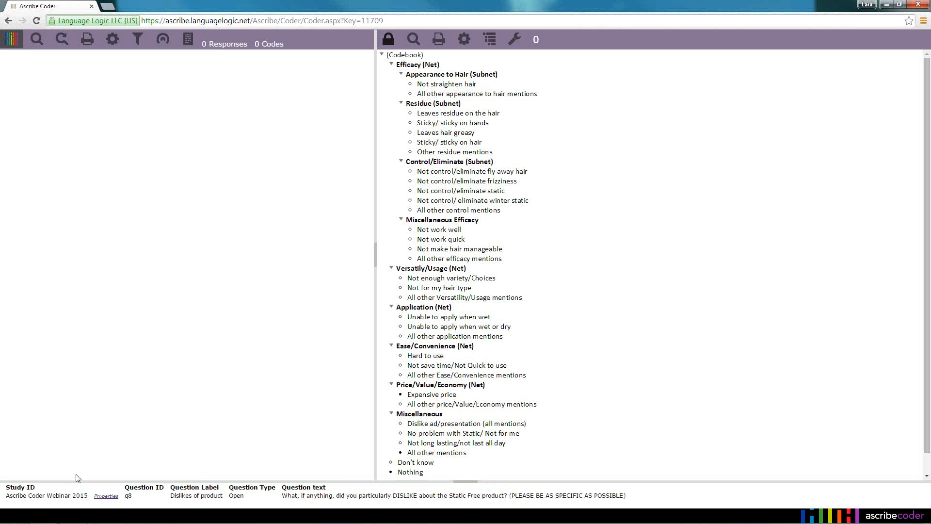
View the general properties of question q8 and close them without changing anything
left_click(111, 496)
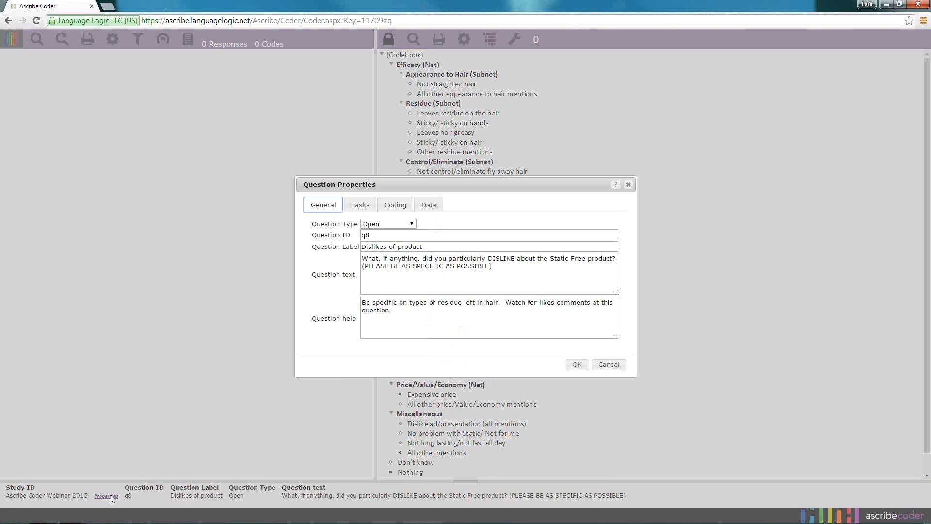
left_click(609, 365)
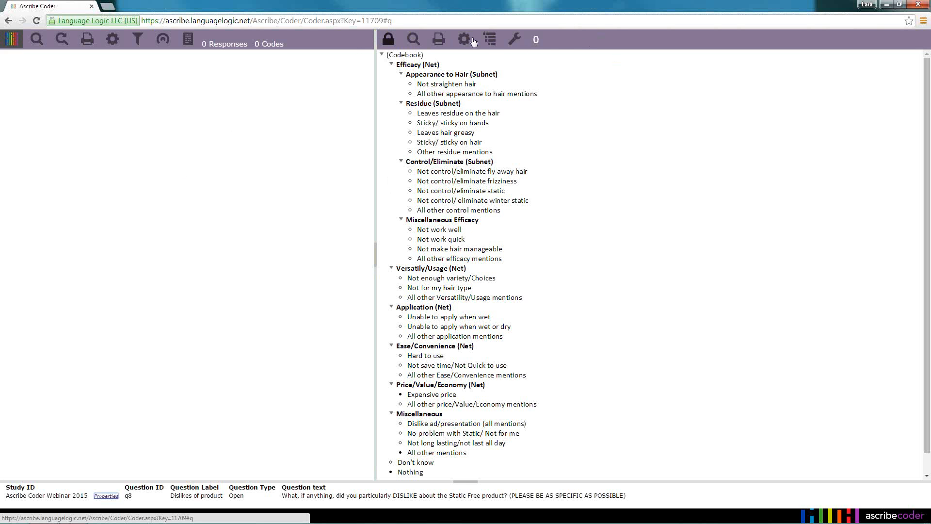
left_click(392, 41)
mouse_move(206, 41)
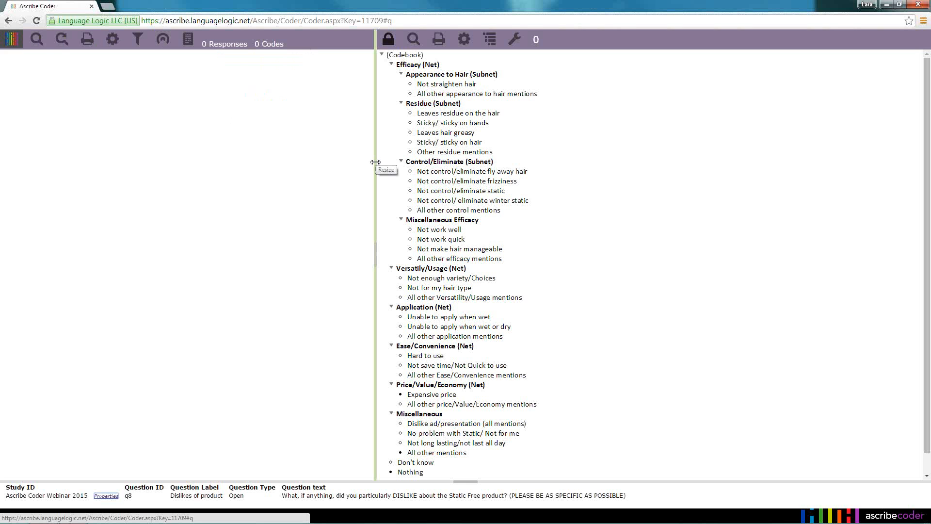
Resize the responses and codebook panes so that they share the window width about equally
left_click_drag(375, 160, 540, 168)
left_click_drag(541, 168, 485, 160)
left_click_drag(485, 160, 393, 154)
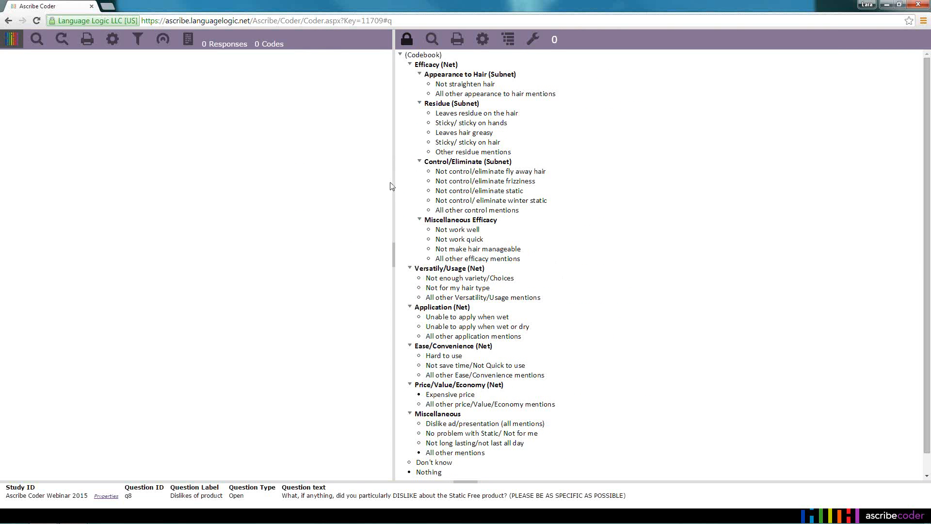
left_click_drag(394, 183, 483, 167)
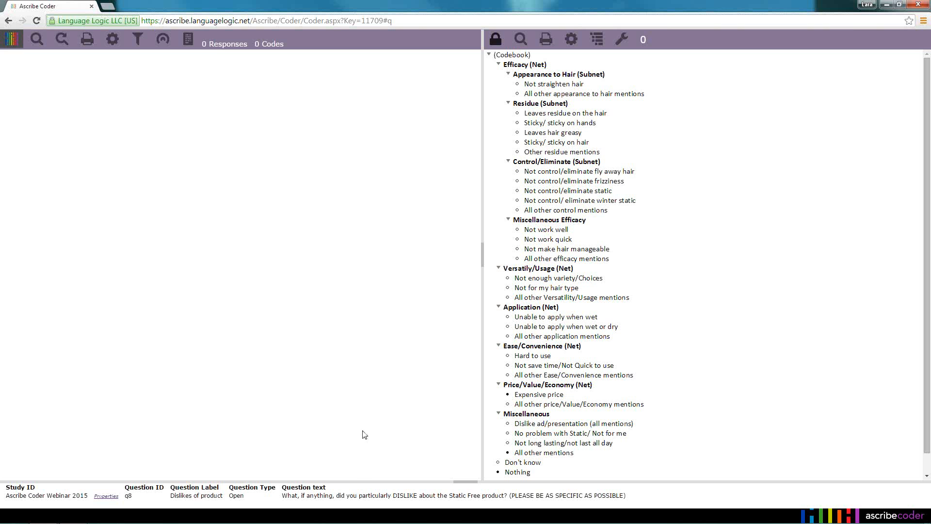
Try out enlarging the question information pane and return it to its original height
left_click_drag(365, 480, 370, 367)
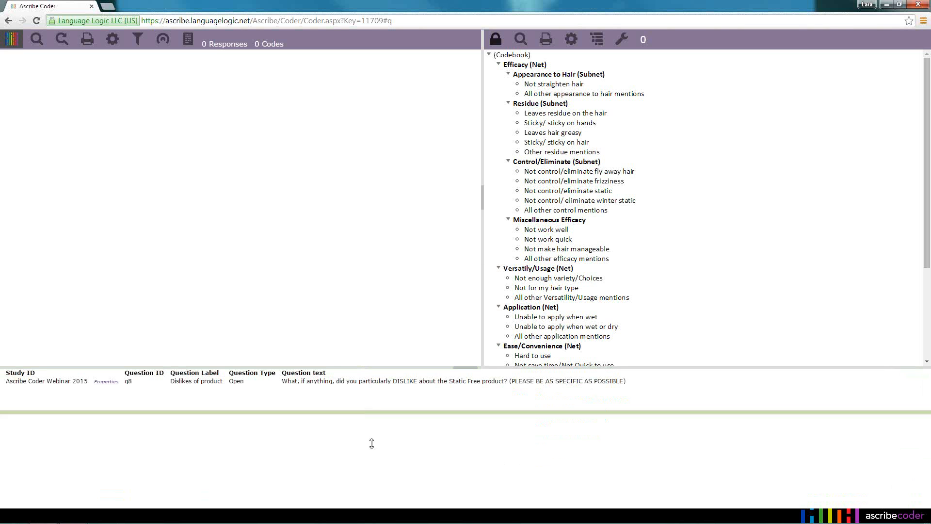
left_click_drag(370, 441, 372, 367)
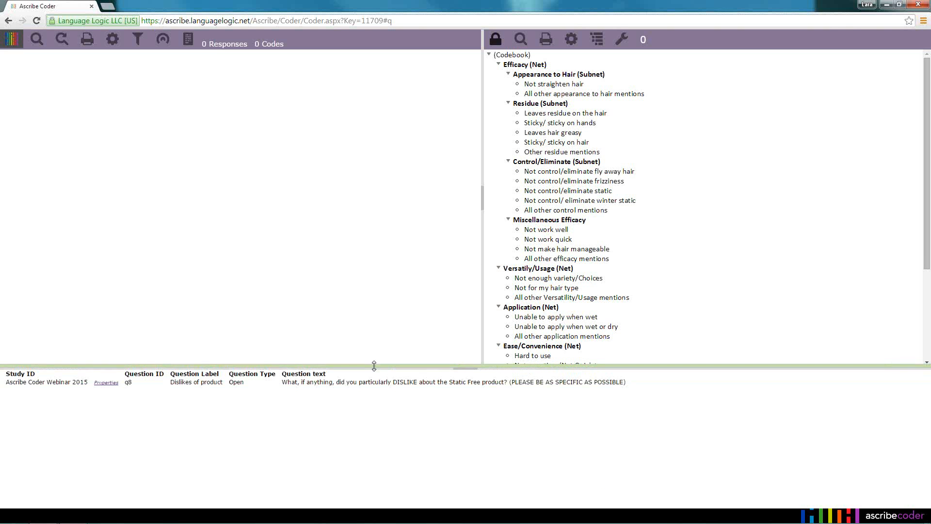
left_click_drag(398, 365, 392, 480)
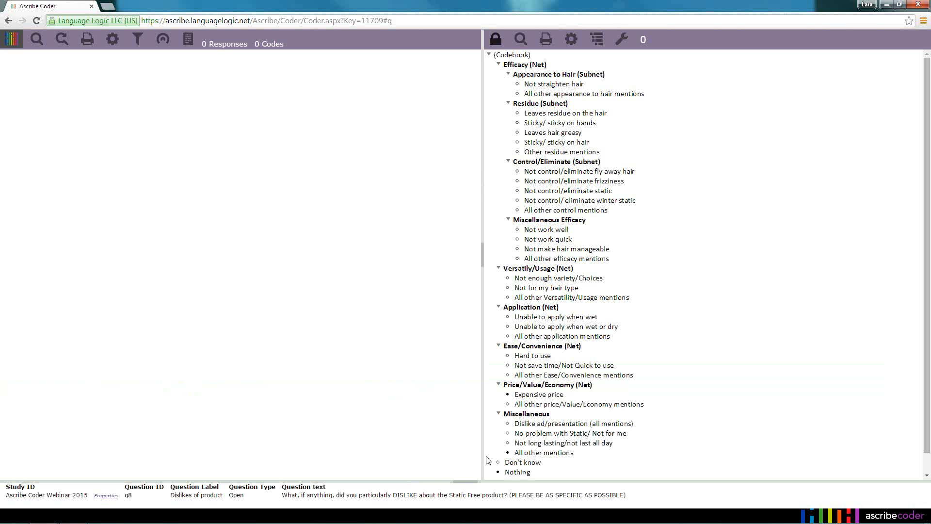
Collapse the question information pane and widen the codebook pane by narrowing the responses pane
left_click(465, 483)
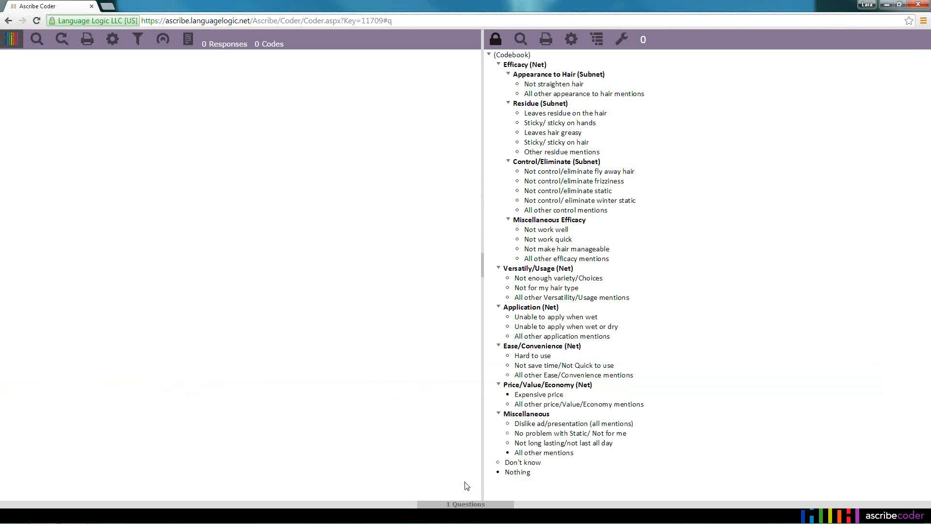
left_click(464, 506)
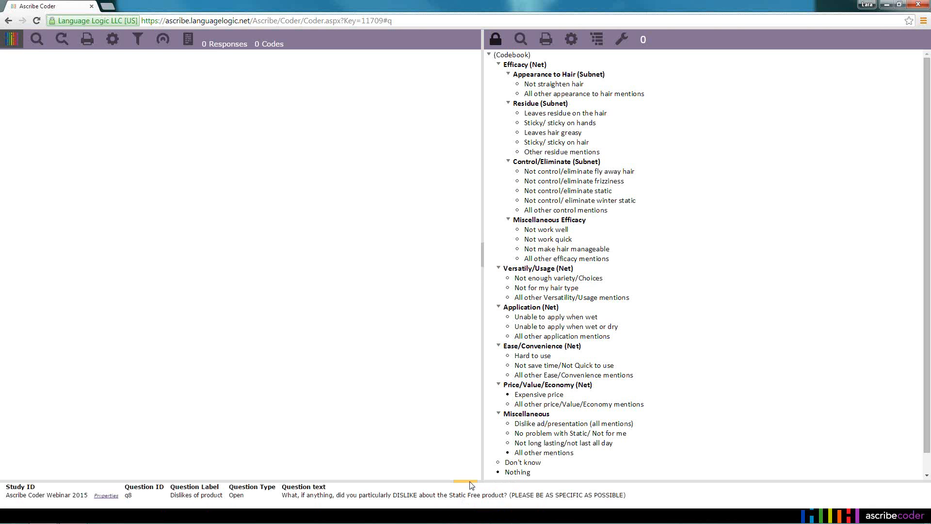
left_click(469, 482)
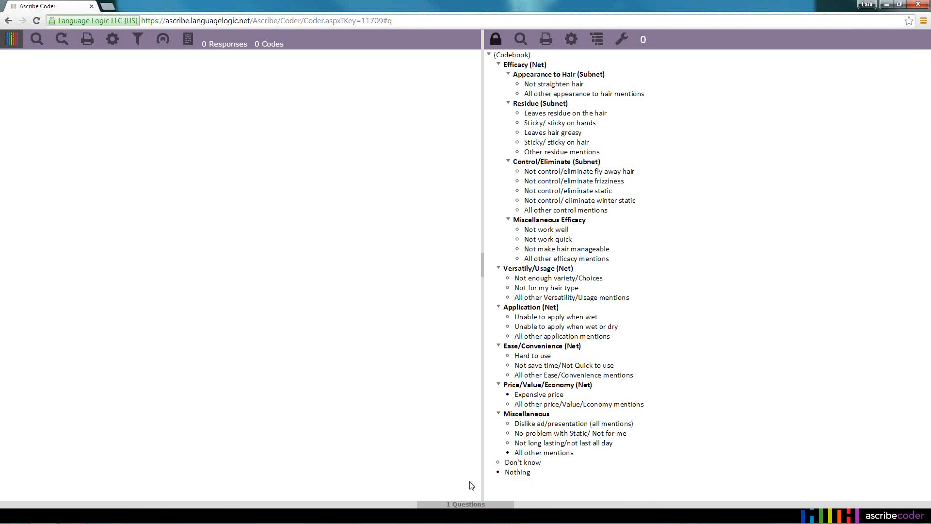
left_click(463, 506)
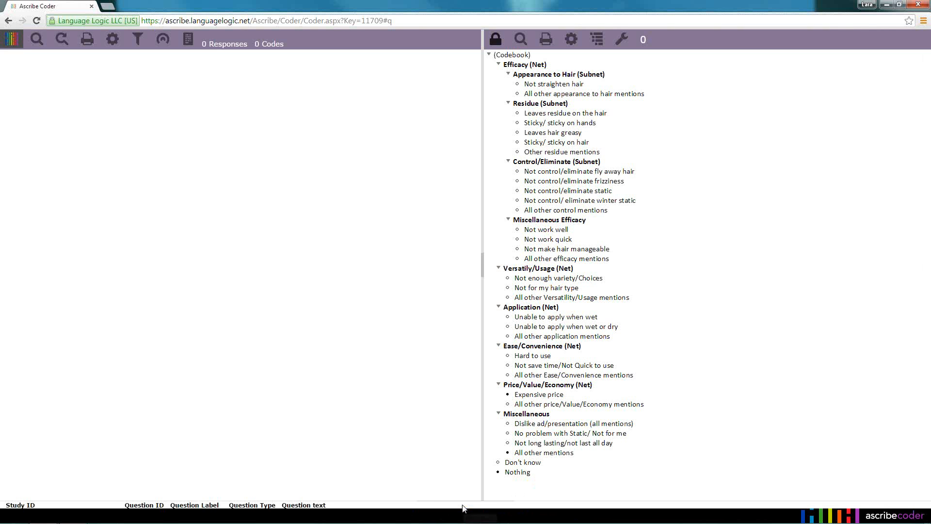
left_click(470, 484)
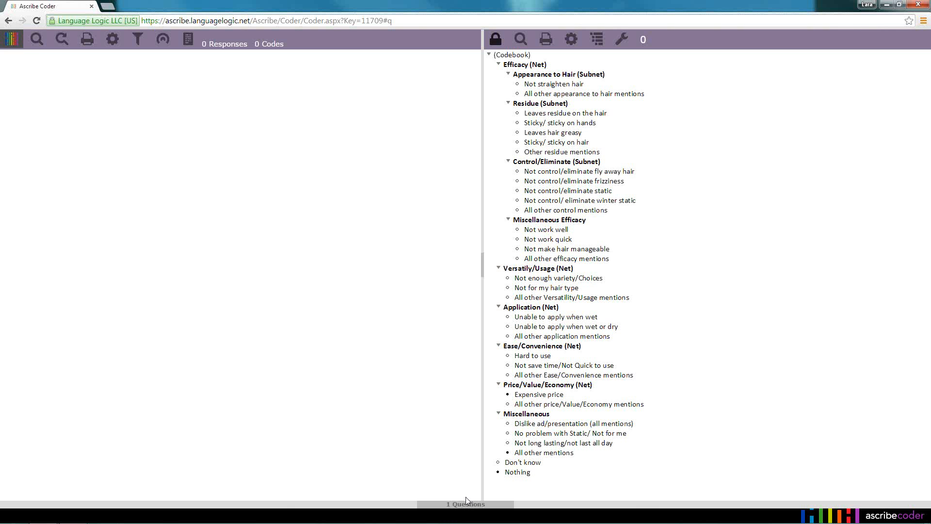
left_click(464, 506)
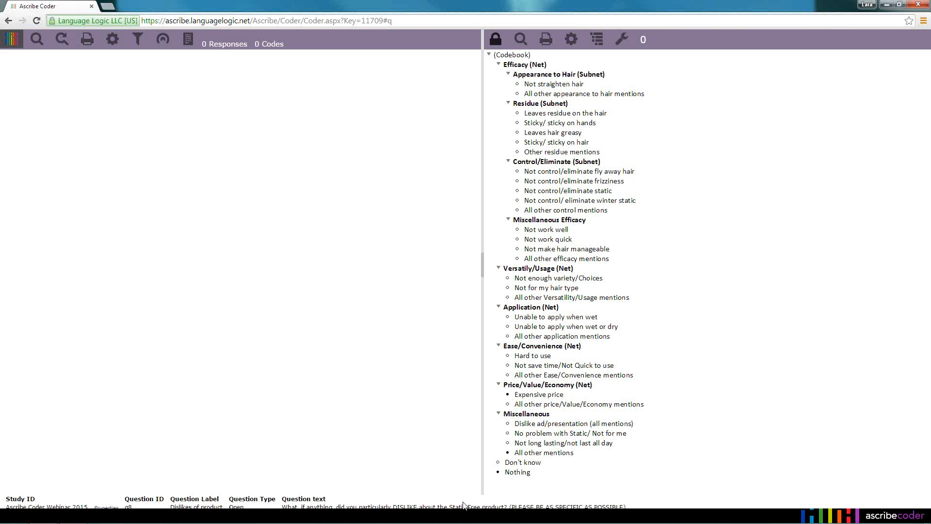
left_click_drag(483, 210, 393, 206)
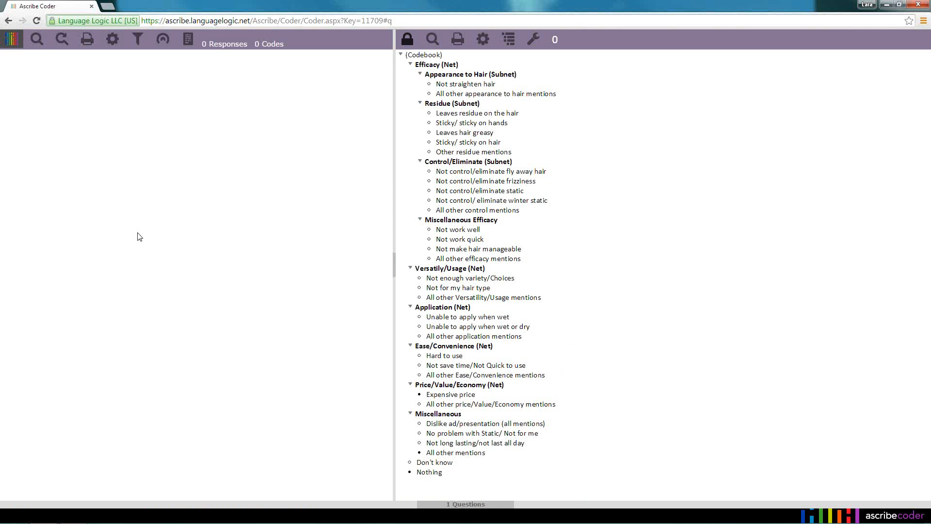
Run a new response search for all responses, with the search text and the Show Only filter left blank
left_click(37, 42)
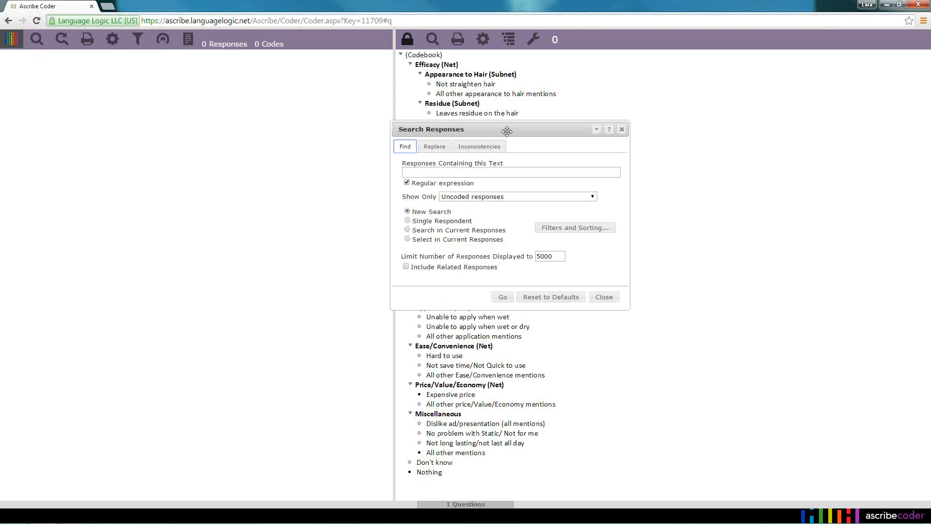
left_click_drag(507, 131, 341, 103)
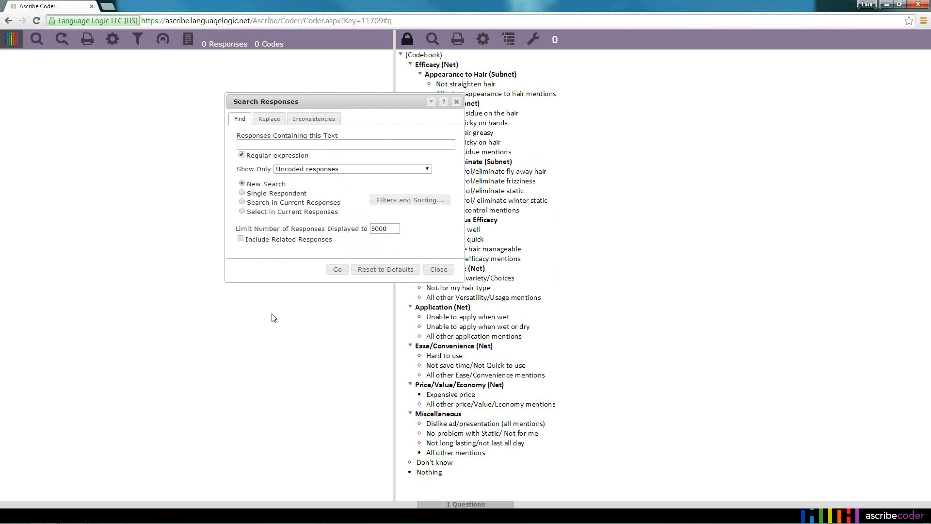
left_click(242, 155)
left_click(262, 145)
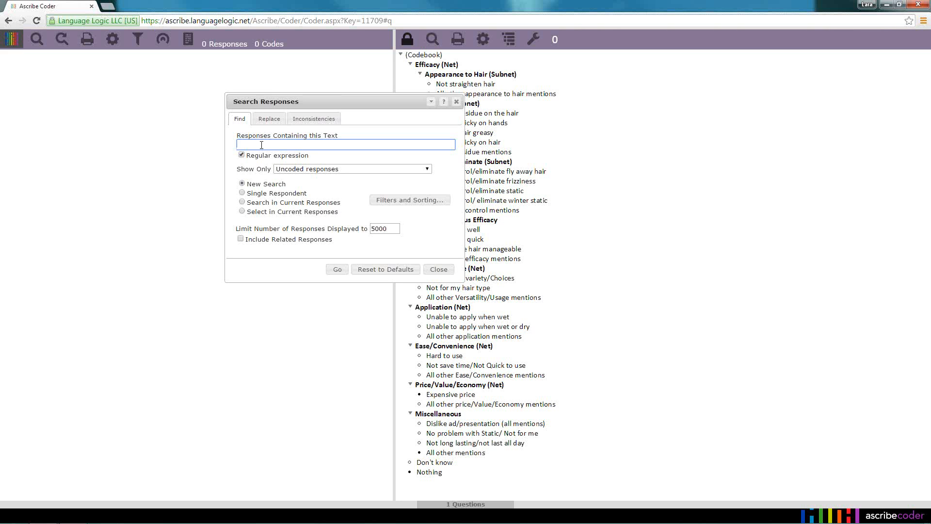
left_click(429, 170)
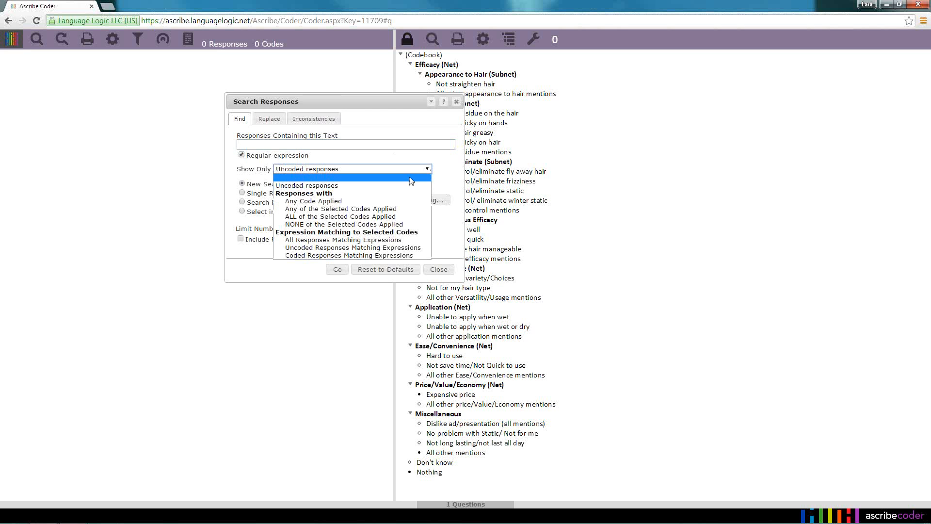
left_click(411, 177)
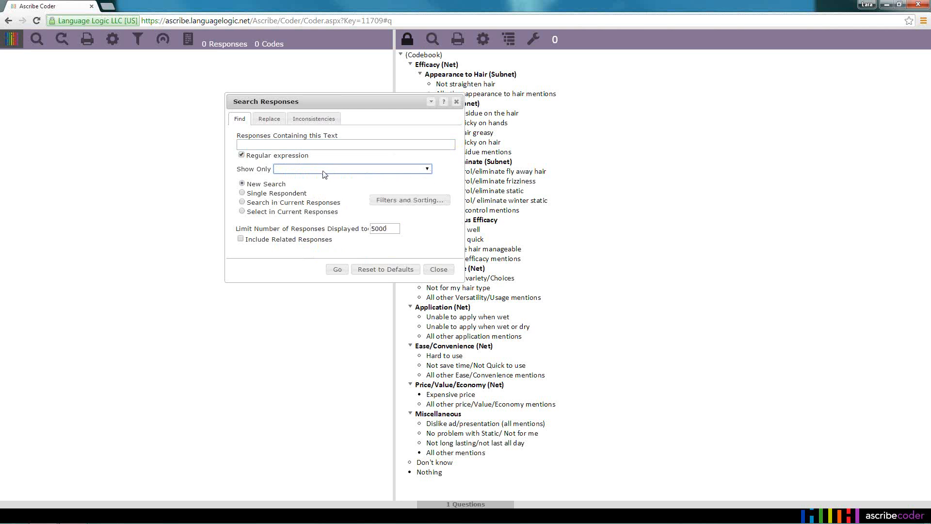
left_click(429, 169)
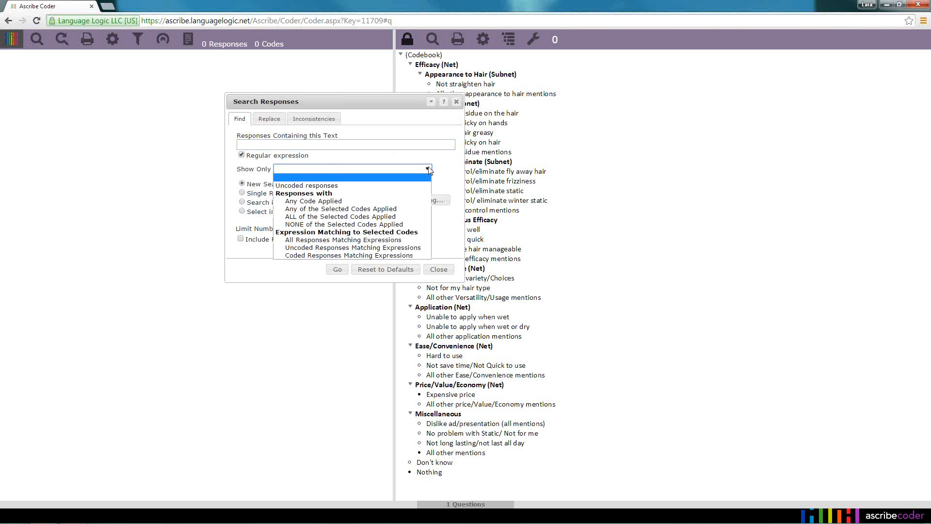
left_click(428, 169)
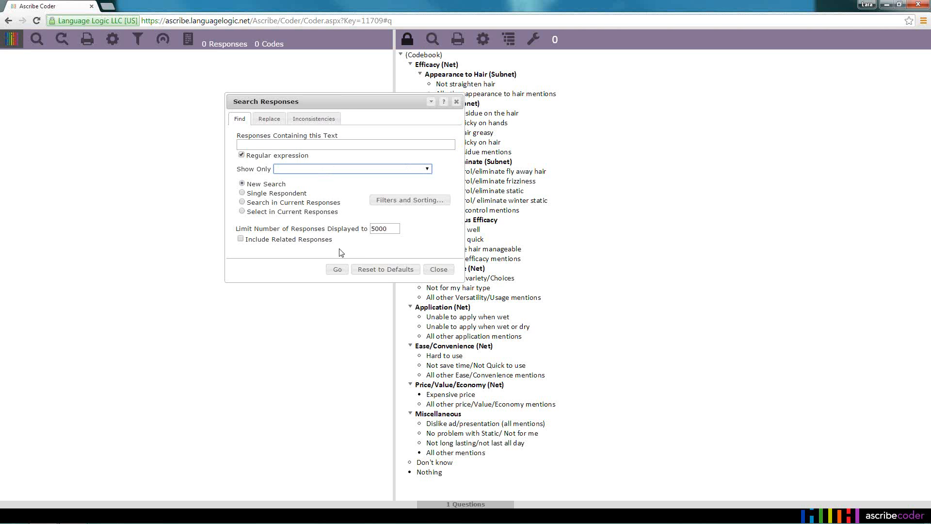
left_click(341, 270)
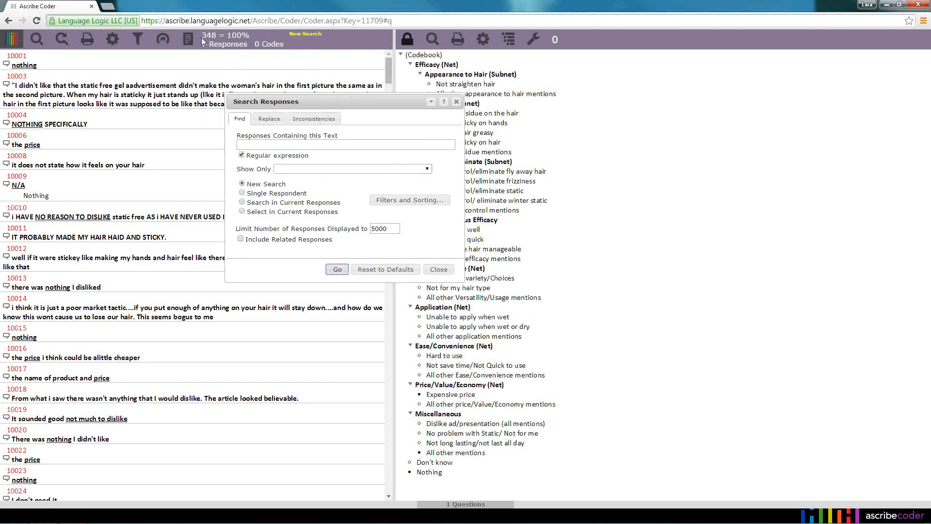
mouse_move(219, 46)
left_click_drag(383, 86, 401, 69)
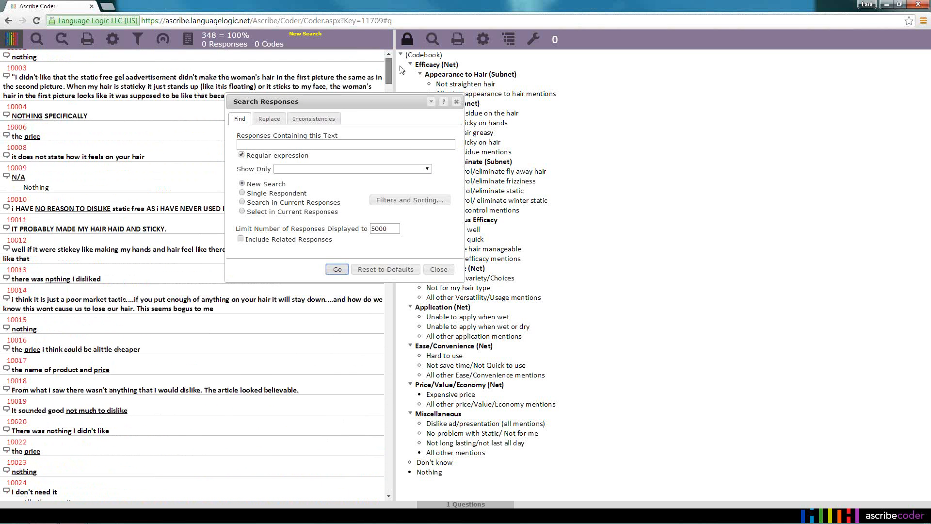
Run a new search showing only Uncoded responses and display the search statistics
left_click(428, 168)
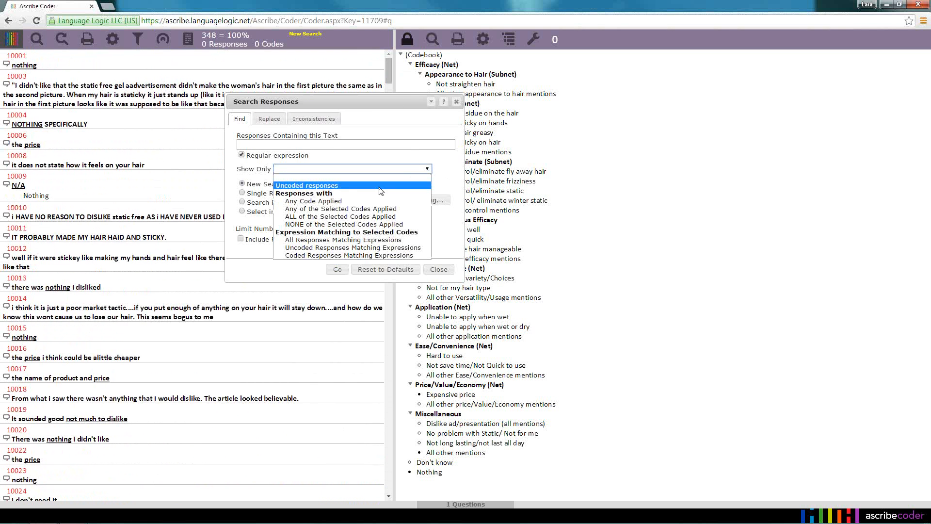
left_click(380, 186)
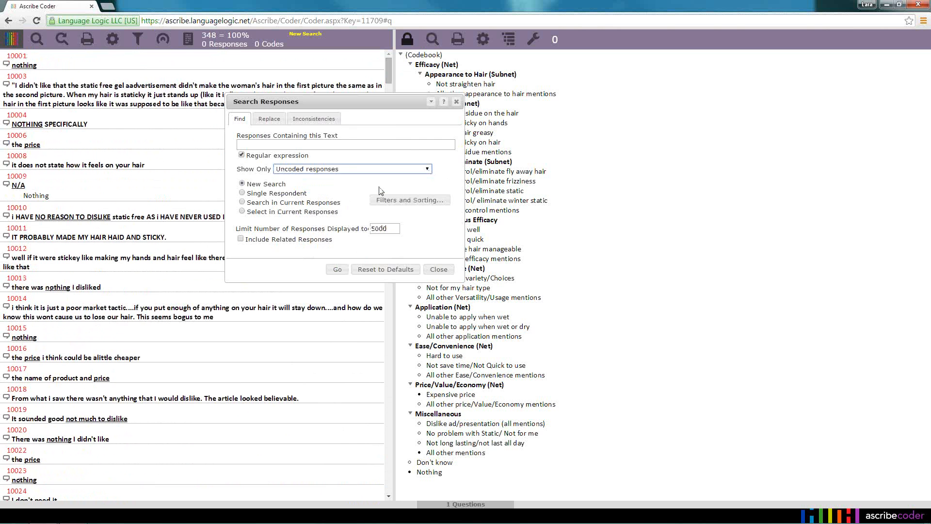
left_click(340, 272)
left_click(338, 270)
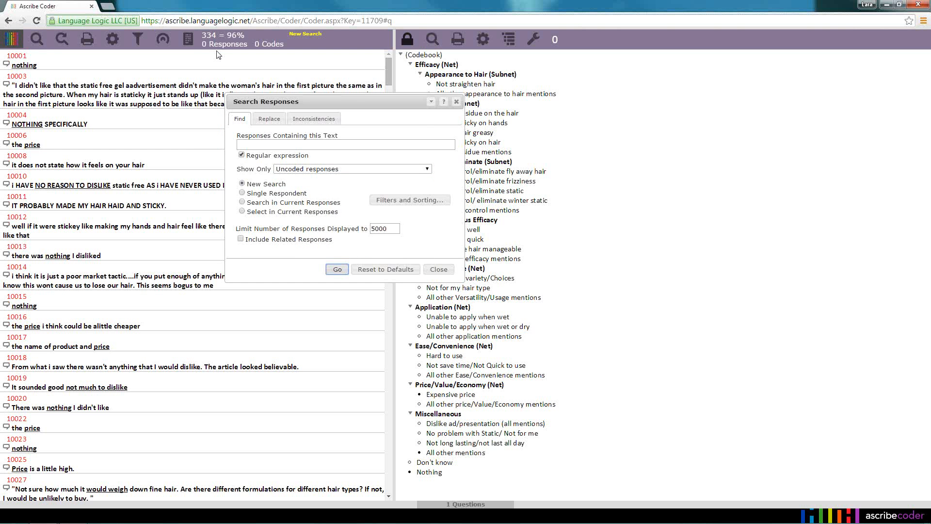
mouse_move(213, 43)
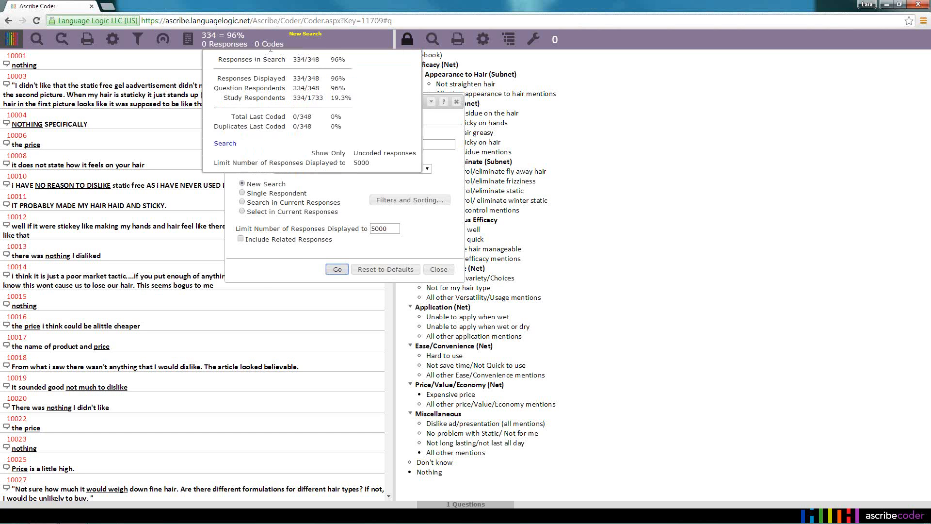
Run a new search showing only responses with Any Code Applied and display its search statistics
left_click(428, 170)
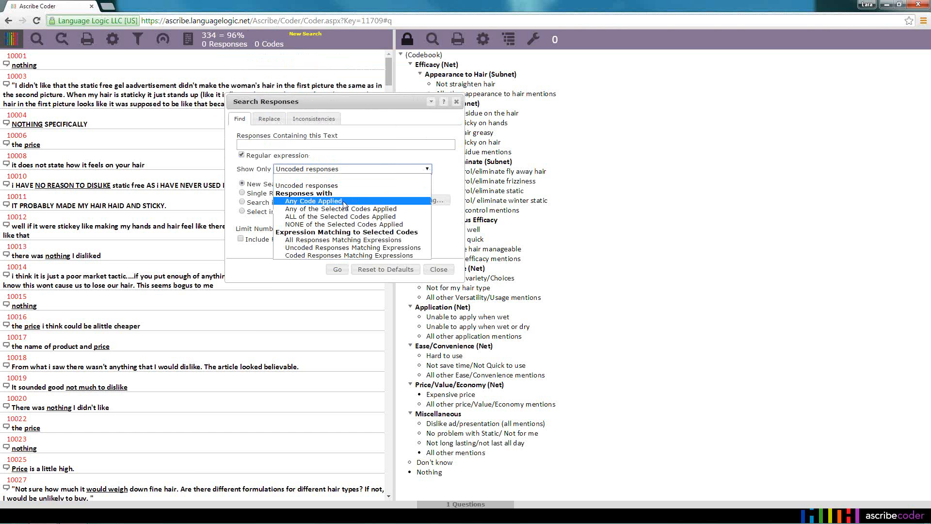
left_click(314, 203)
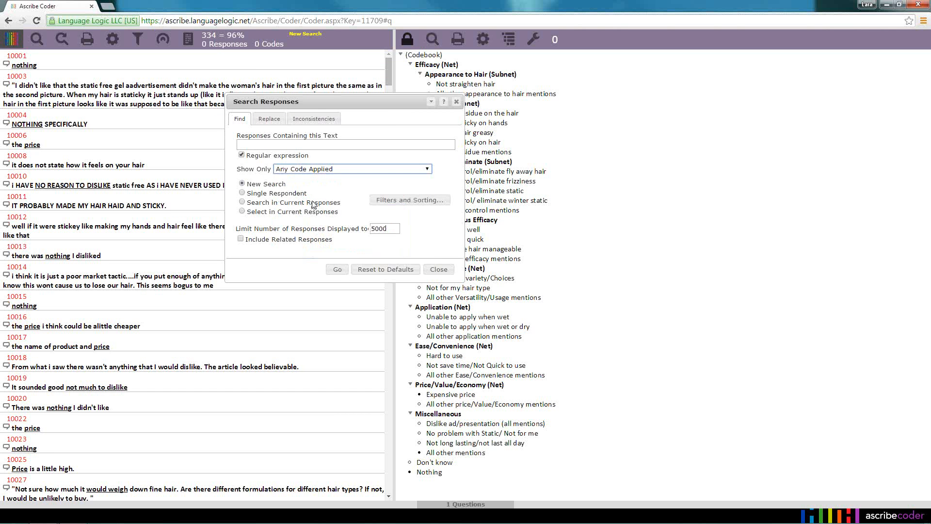
left_click(337, 270)
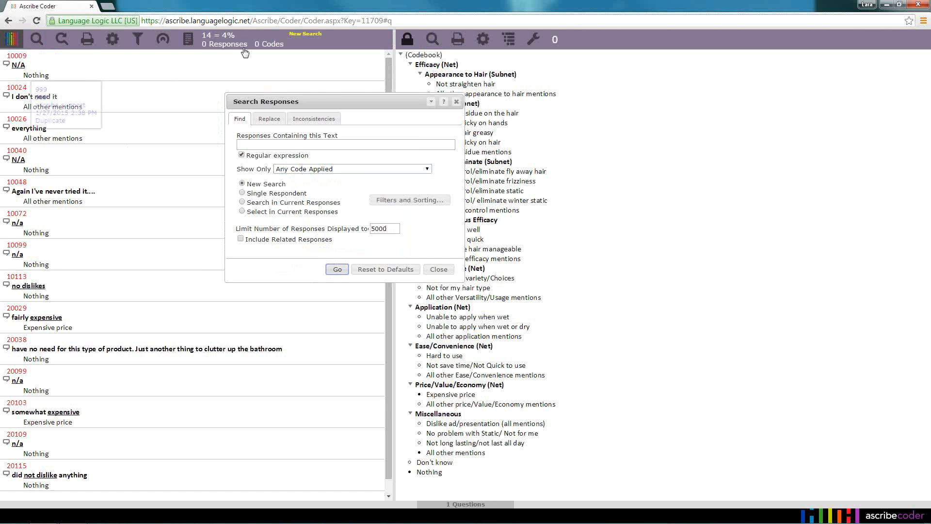
mouse_move(210, 37)
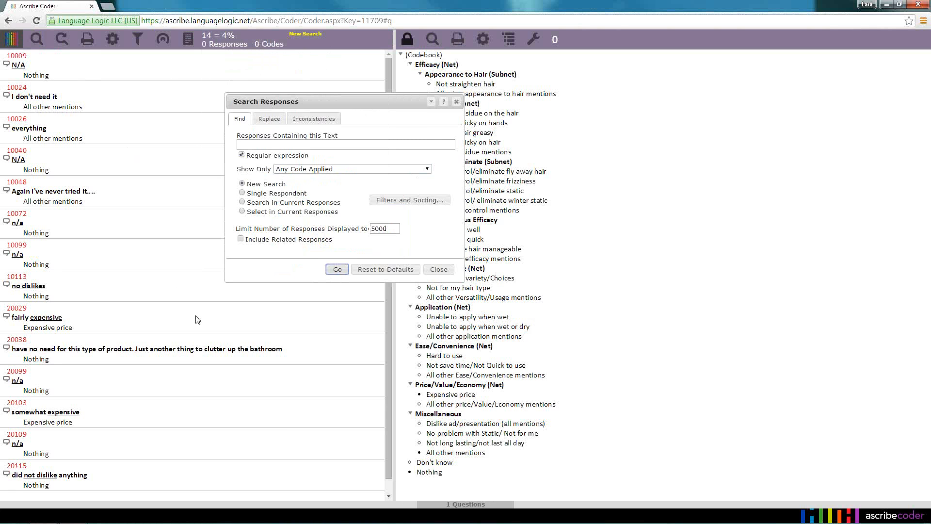
left_click(427, 169)
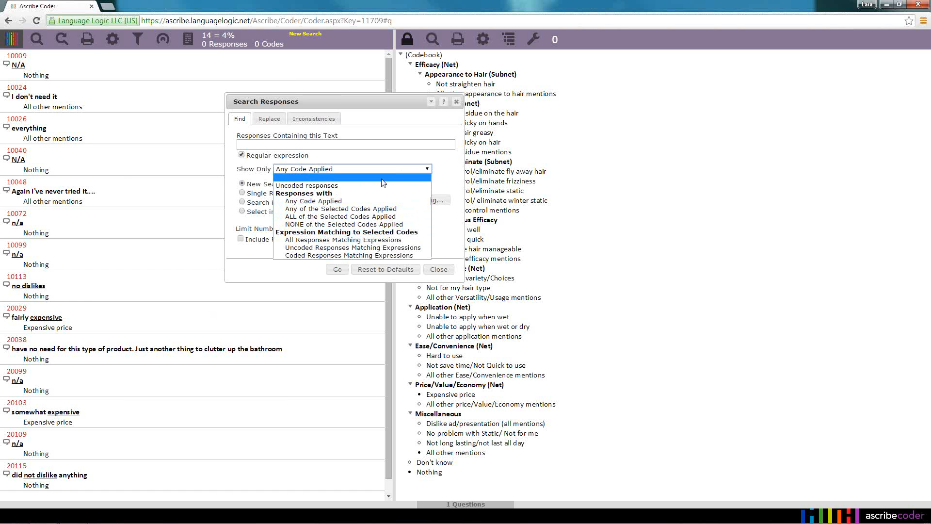
left_click(364, 178)
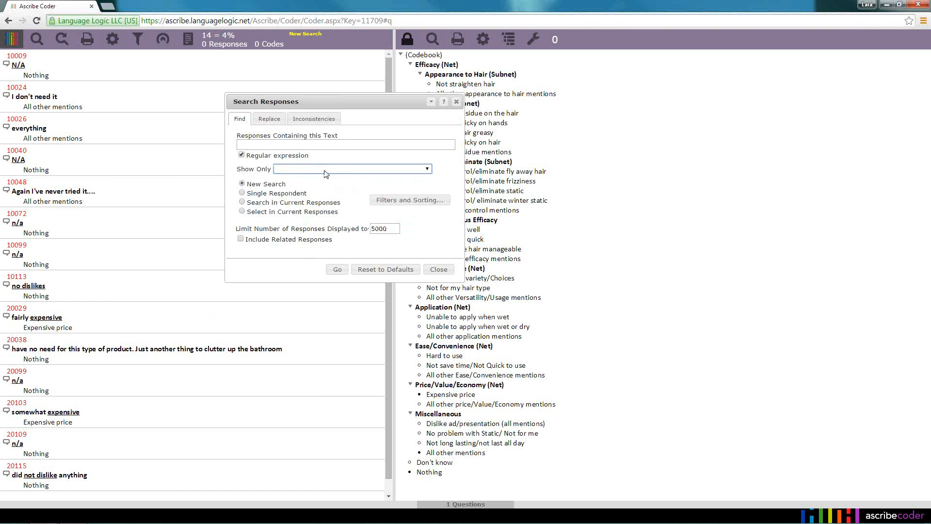
left_click(427, 169)
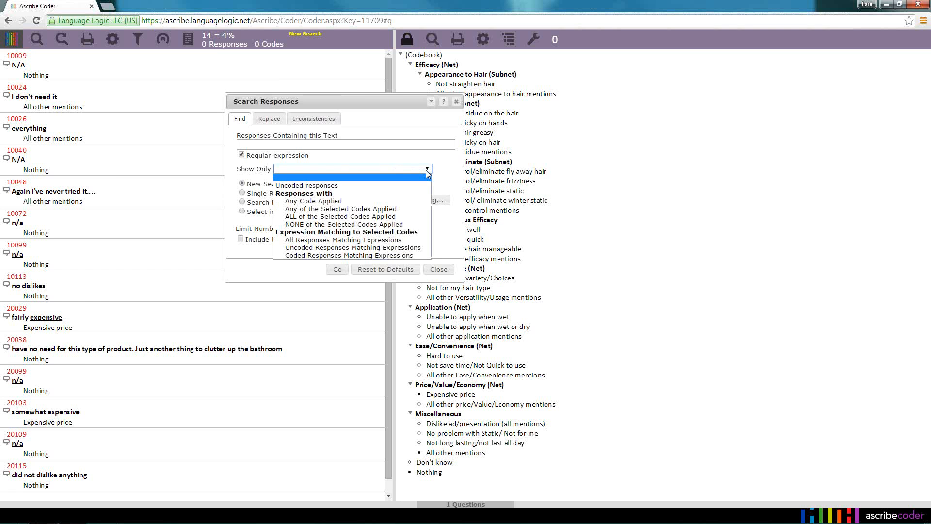
left_click(420, 185)
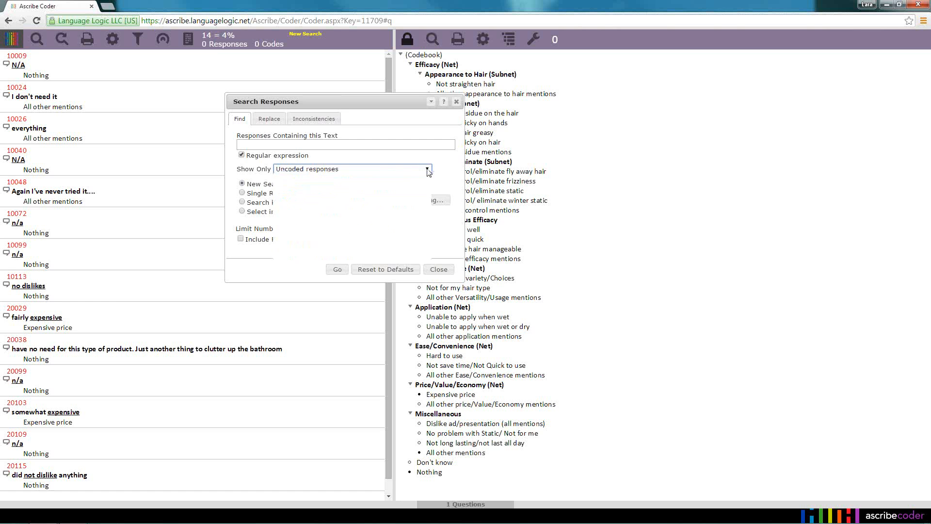
left_click(371, 197)
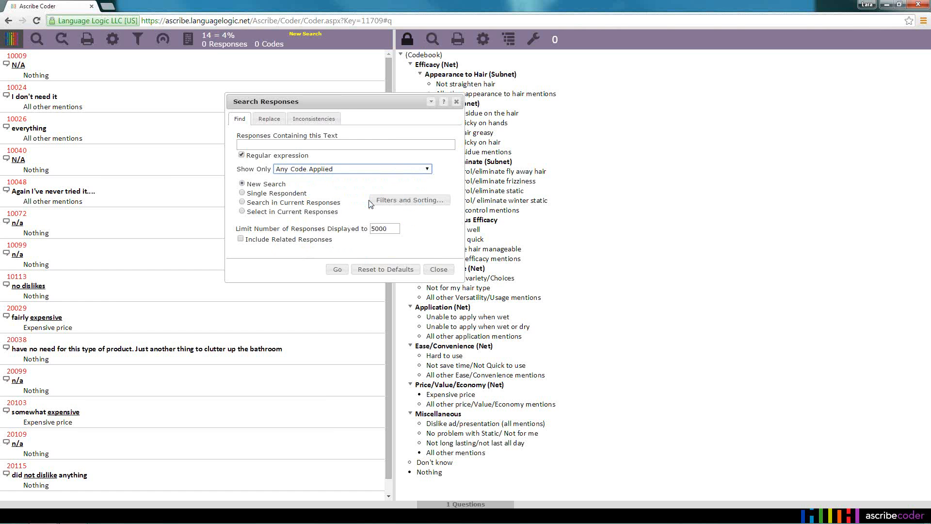
left_click(427, 170)
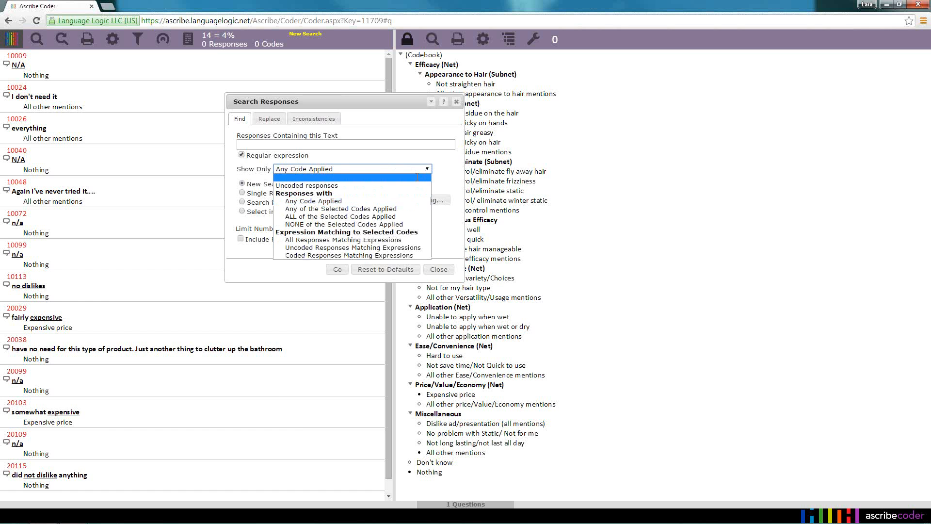
left_click(418, 178)
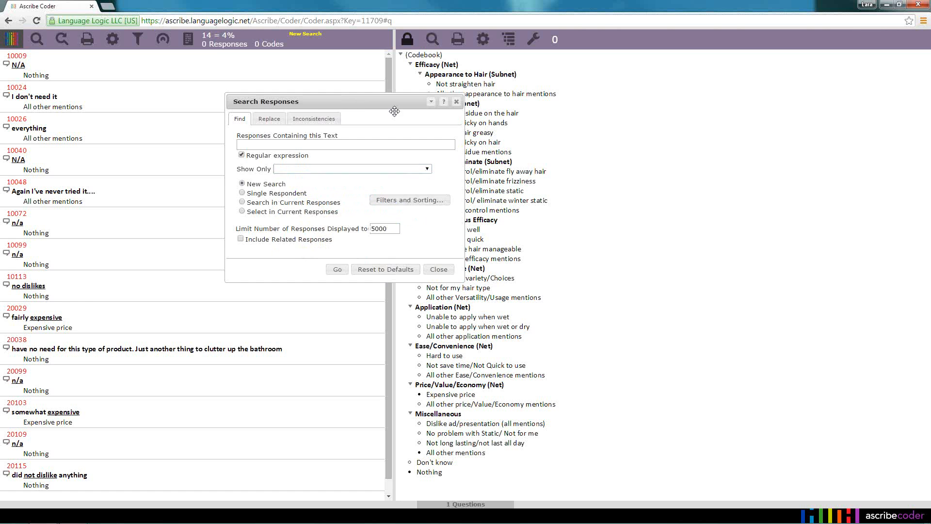
Move the Search Responses dialog over the codebook pane and run a new search showing only Uncoded responses
left_click_drag(394, 111, 635, 129)
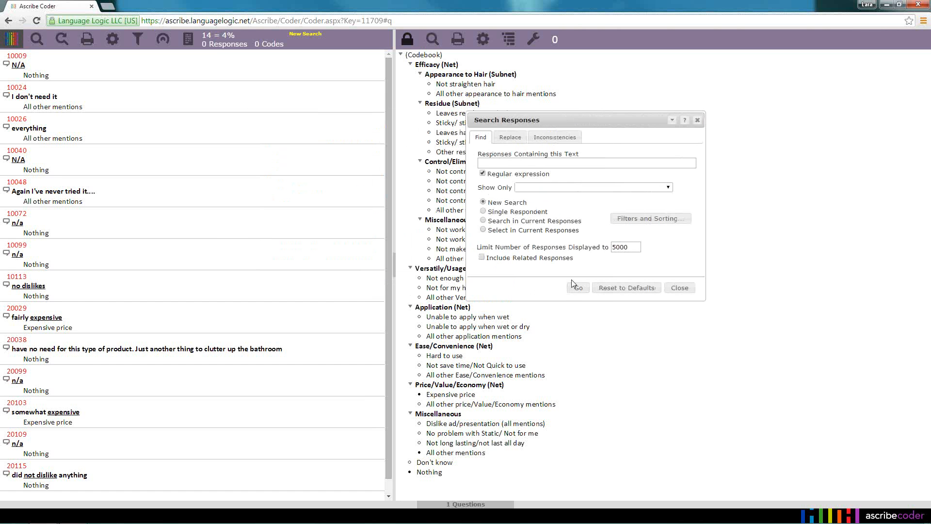
left_click(684, 289)
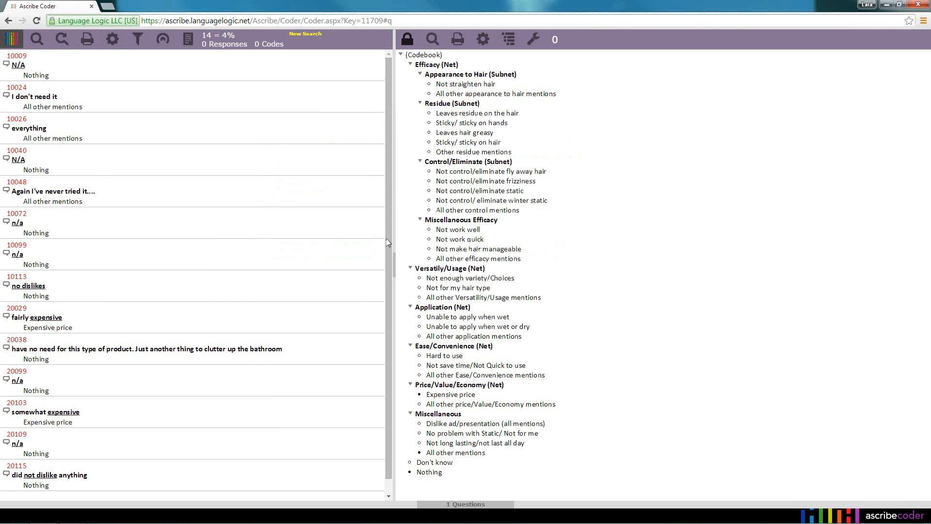
left_click(36, 40)
left_click(669, 189)
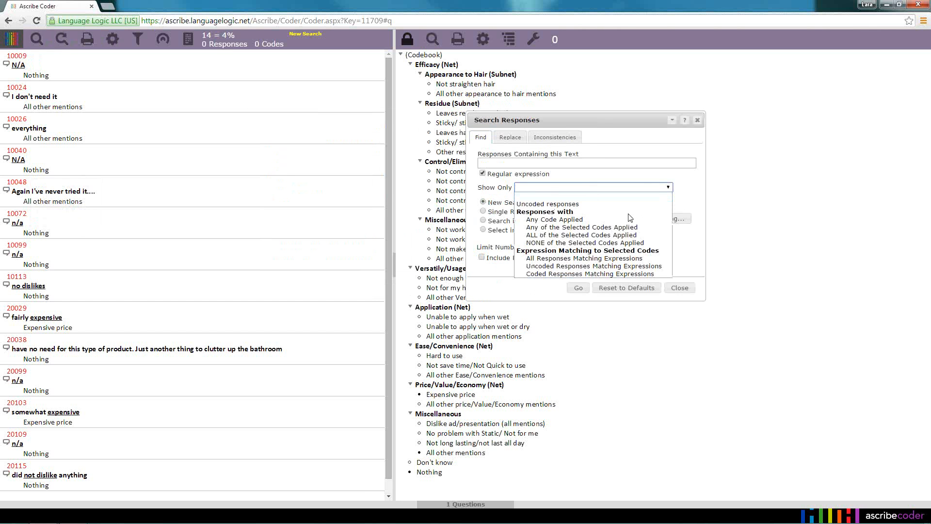
left_click(563, 204)
left_click(579, 288)
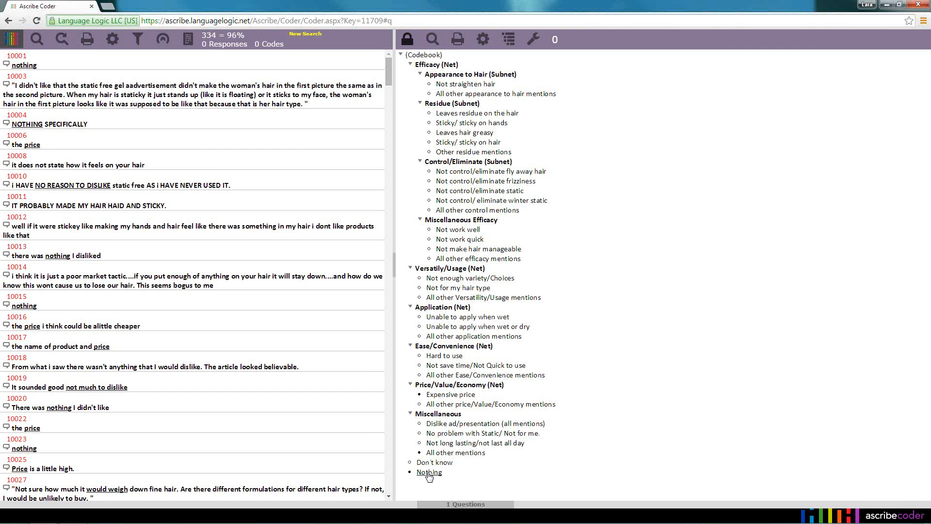
Apply the Nothing code to the first "nothing" response and to the "NOTHING SPECIFICALLY" response
left_click_drag(429, 473, 139, 61)
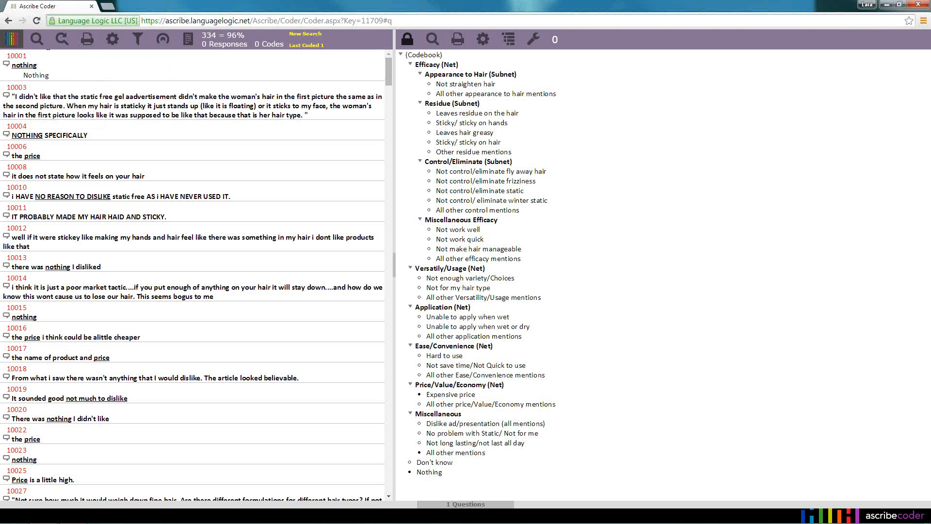
mouse_move(46, 79)
left_click_drag(435, 470, 123, 130)
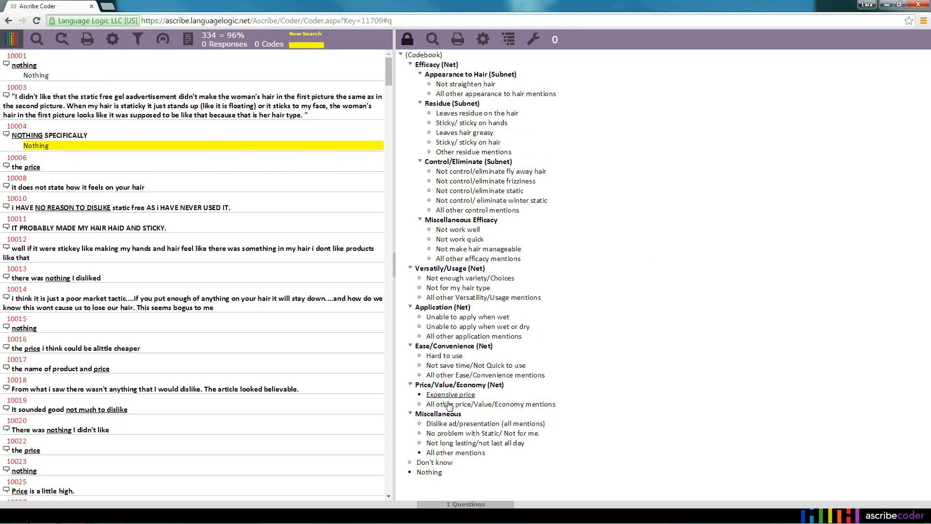
Select both "the price" responses, "the name of product and price" and "the price i think could be alittle cheaper", and apply Expensive price
left_click(76, 170)
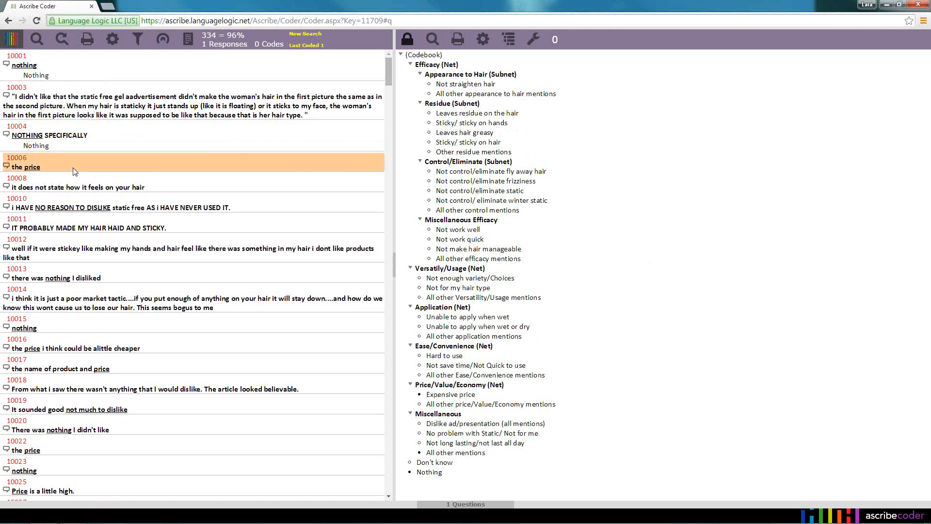
left_click(59, 447, "ctrl")
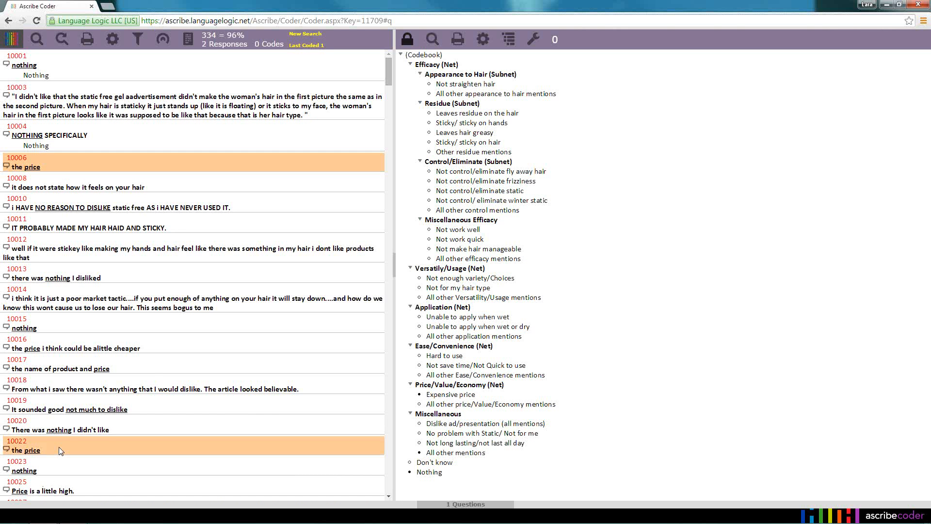
left_click(154, 372, "ctrl")
left_click(167, 349, "ctrl")
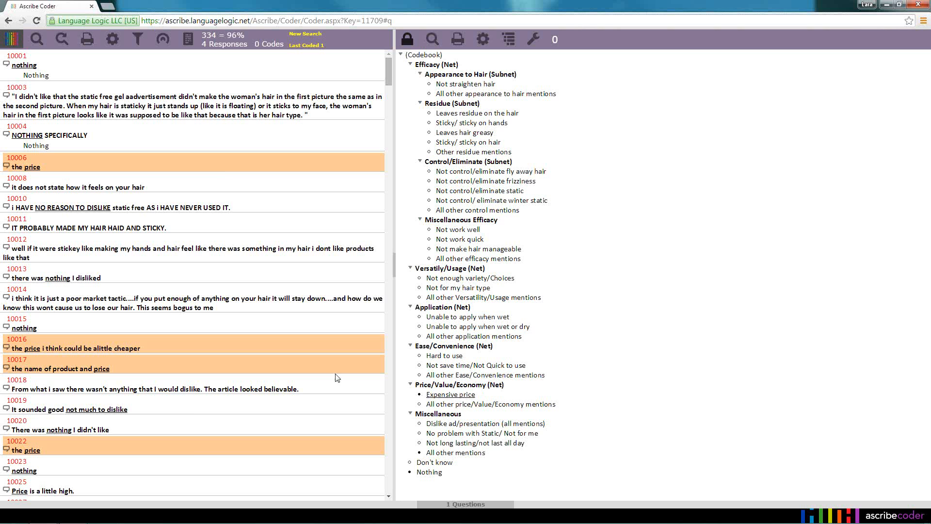
left_click(459, 395)
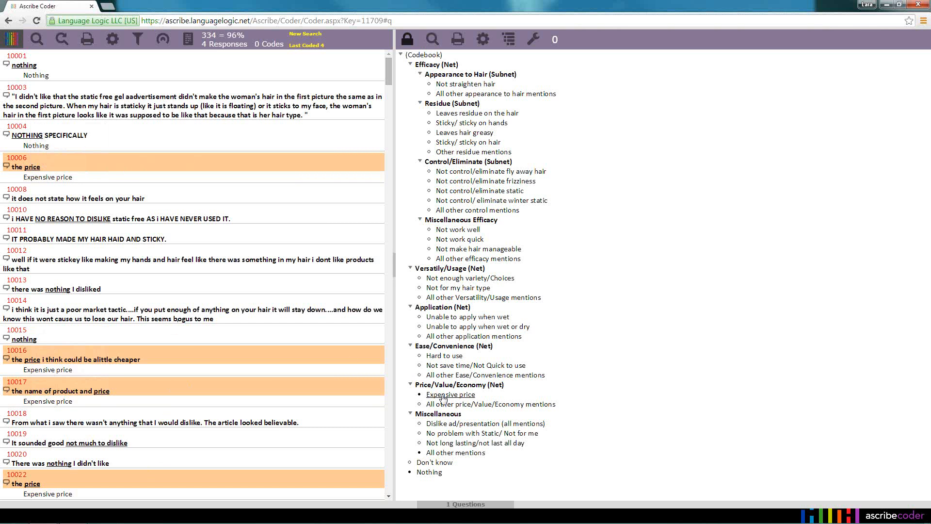
Apply the Hard to use code to the four selected price responses and remove the last codes applied
left_click(445, 356)
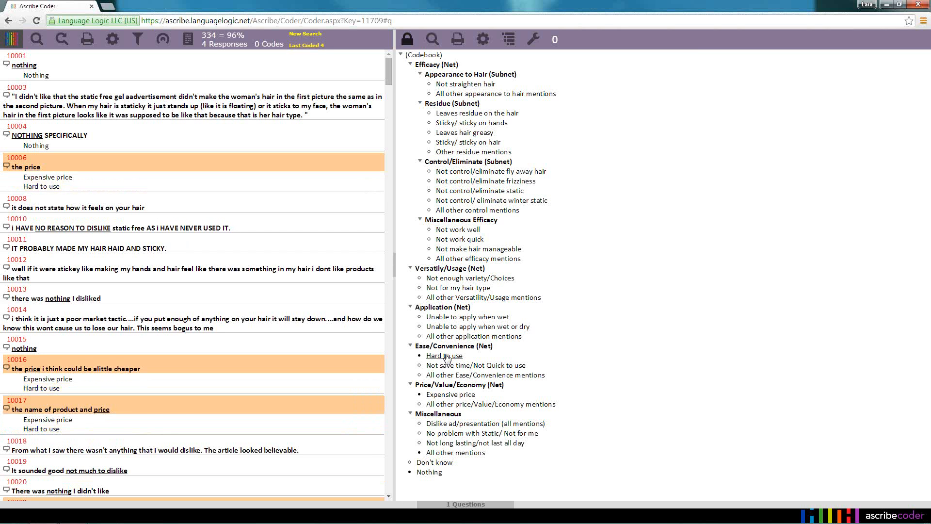
right_click(100, 190)
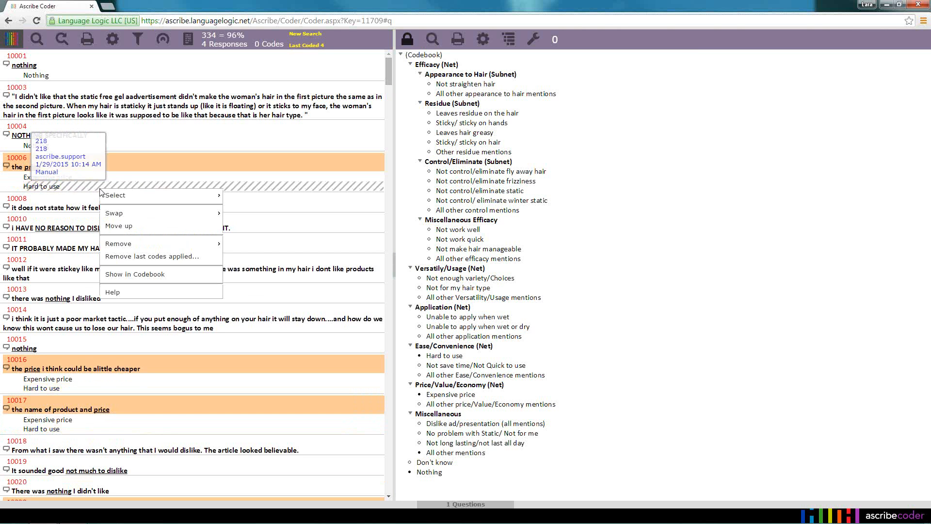
left_click(156, 256)
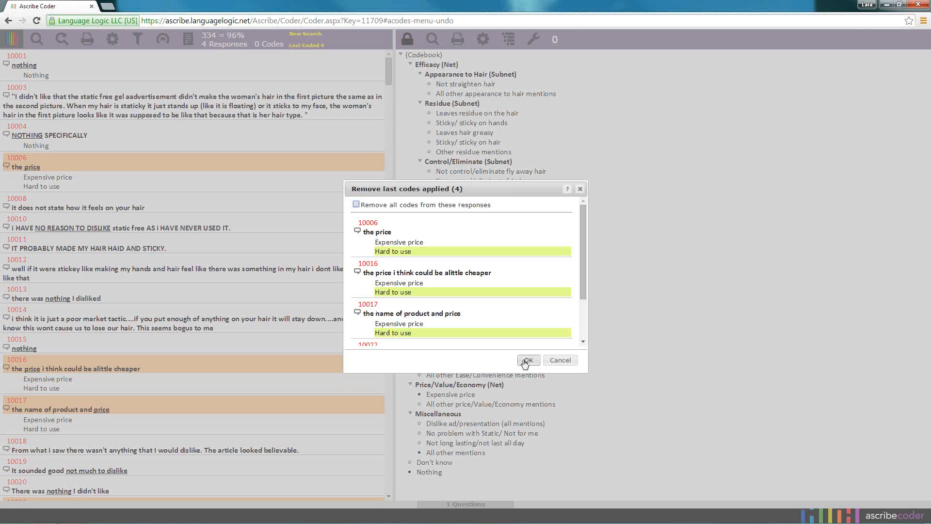
left_click(527, 359)
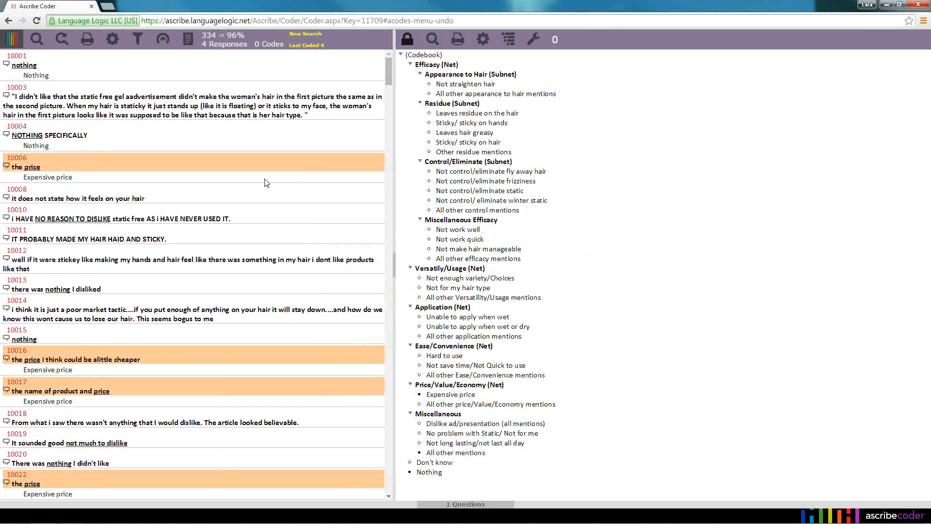
Add All other mentions only to "the name of product and price" and copy the Nothing code from "NOTHING SPECIFICALLY" to "there was nothing I disliked"
left_click(211, 46)
left_click_drag(463, 458, 241, 395)
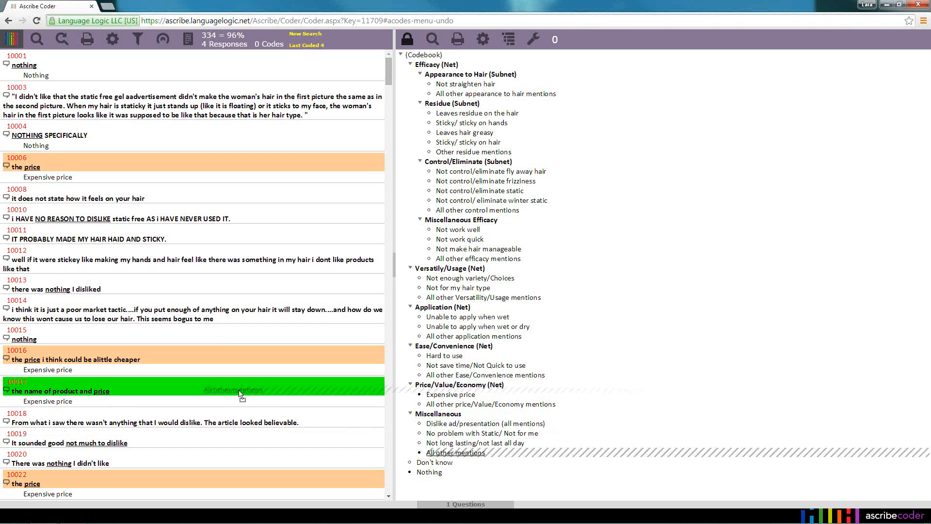
left_click_drag(240, 392, 240, 392)
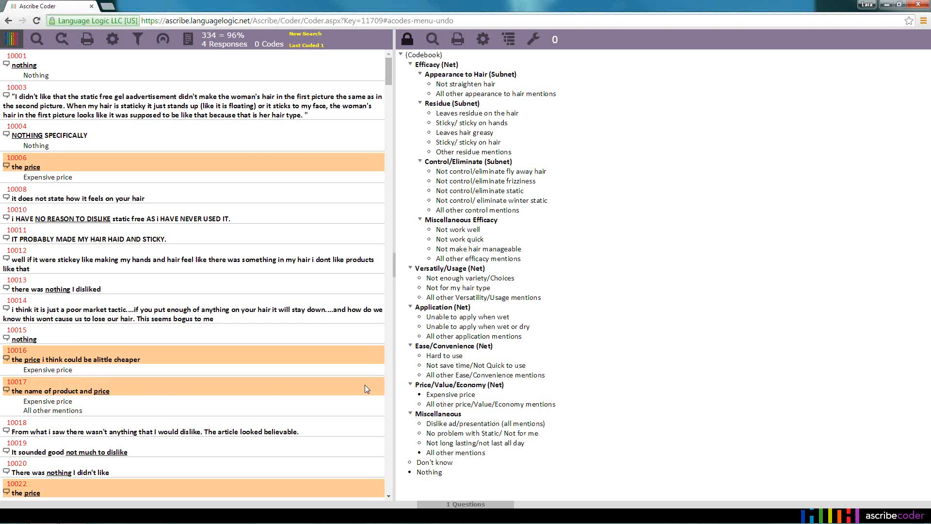
mouse_move(70, 401)
left_click_drag(39, 144, 40, 286)
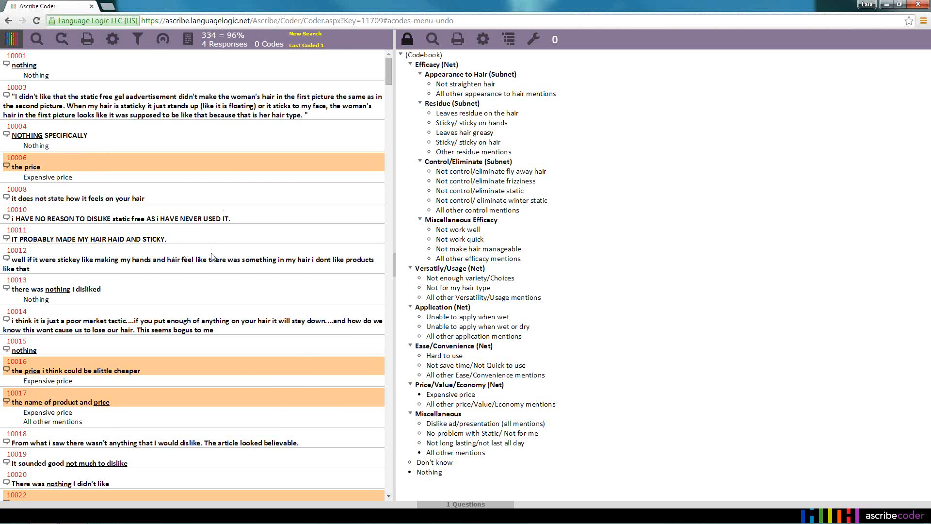
Apply the suggested Expensive price code to the response "Price is a little high." through its underlined match
scroll(212, 257, "down", 4)
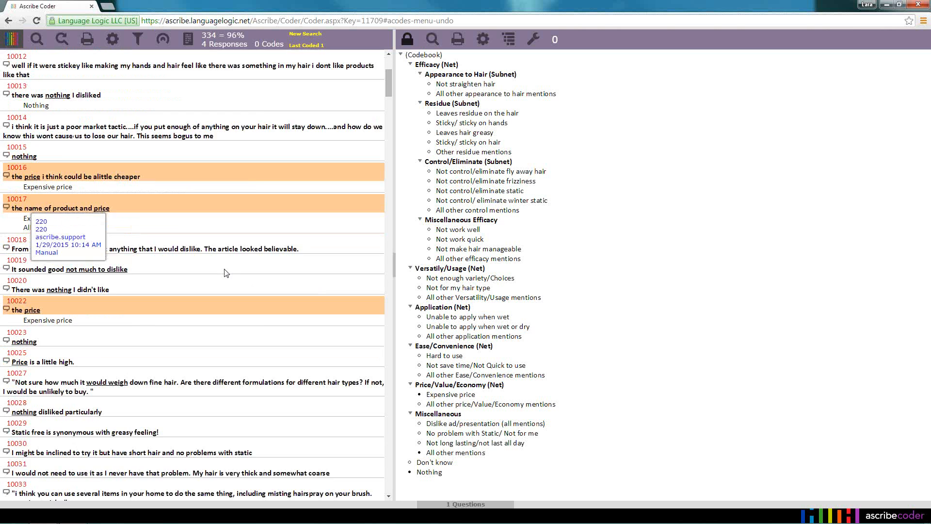
scroll(228, 276, "down", 1)
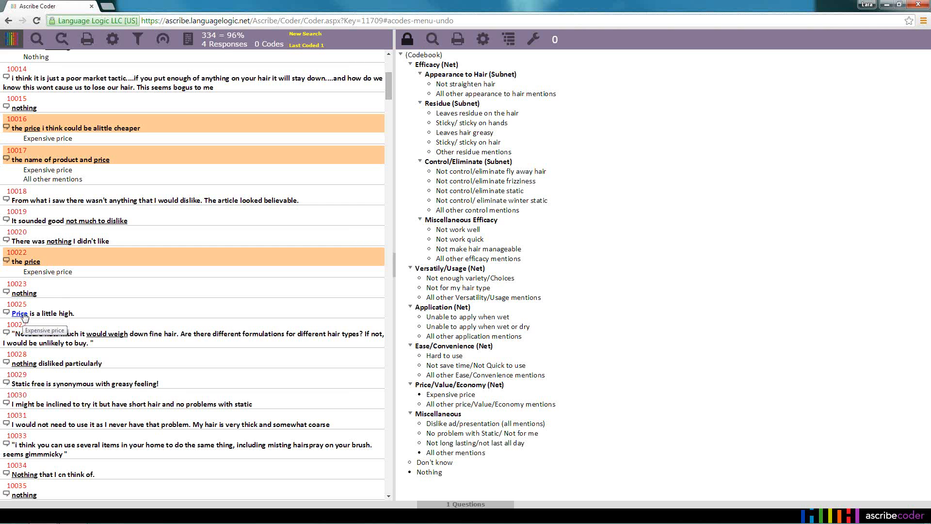
left_click(25, 317)
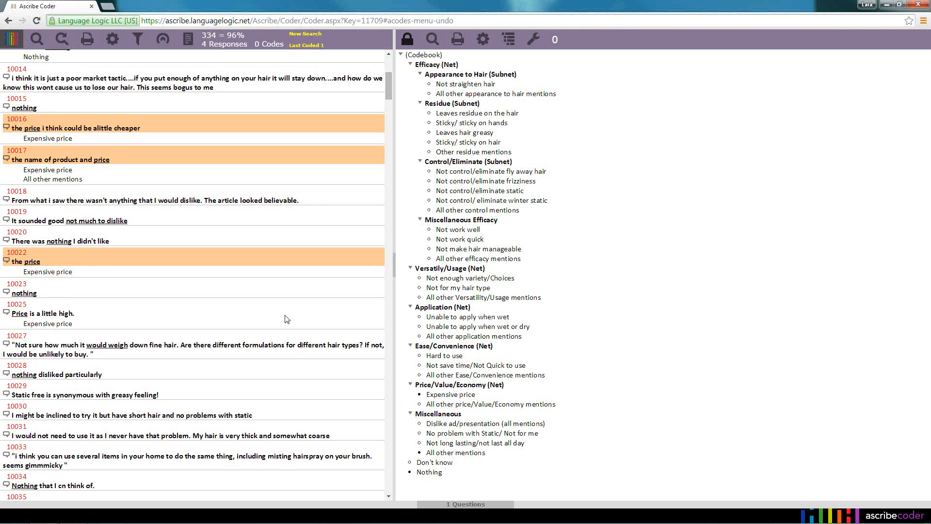
Extend the regular expression of the Expensive price code, price|expensive, with a "cost too" alternative
right_click(445, 397)
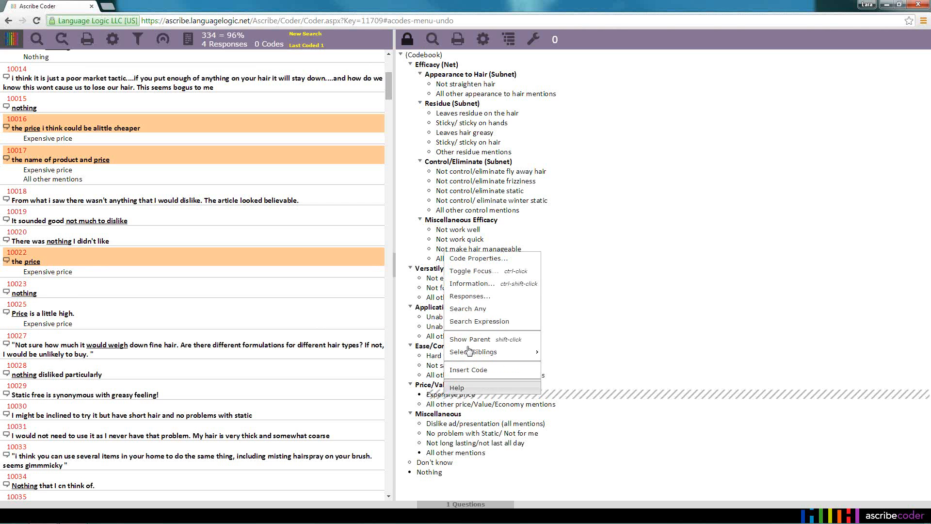
left_click(484, 258)
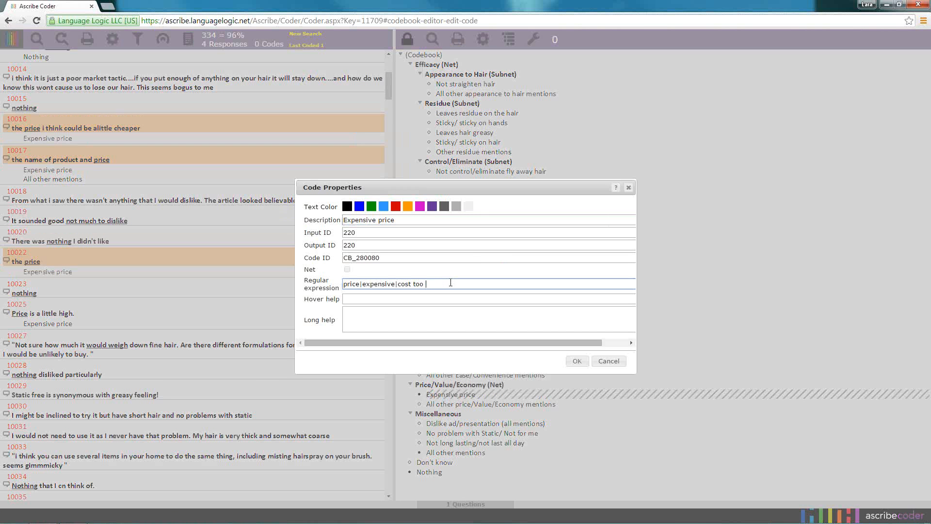
left_click(585, 368)
left_click(585, 367)
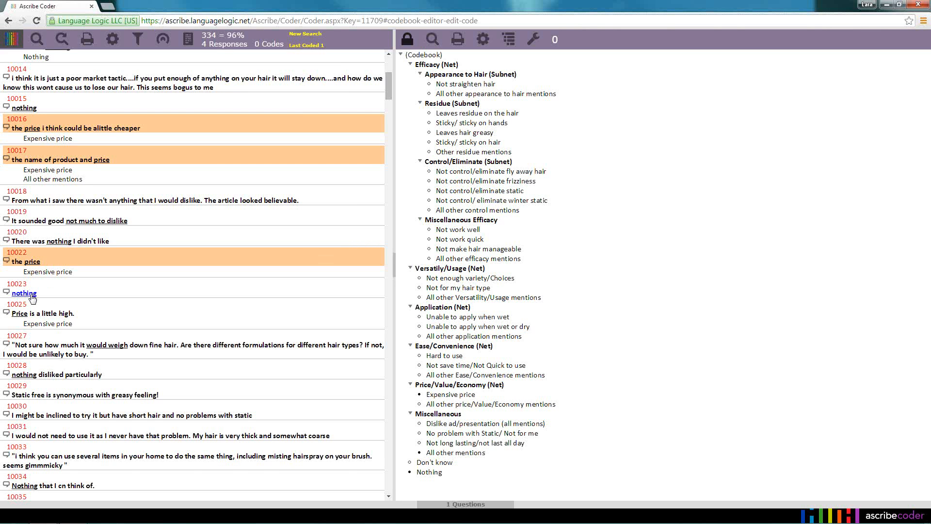
Apply the suggested Nothing code to the "nothing" response directly above "Price is a little high."
left_click(29, 292)
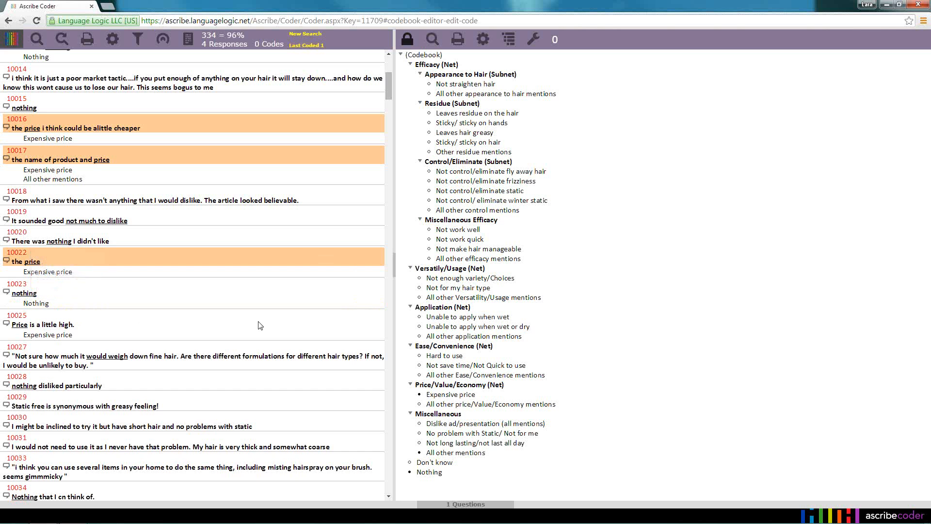
Deselect all the responses that are still highlighted, including the first "the price" response near the start of the list
left_click(280, 262)
left_click(294, 148)
left_click(298, 128)
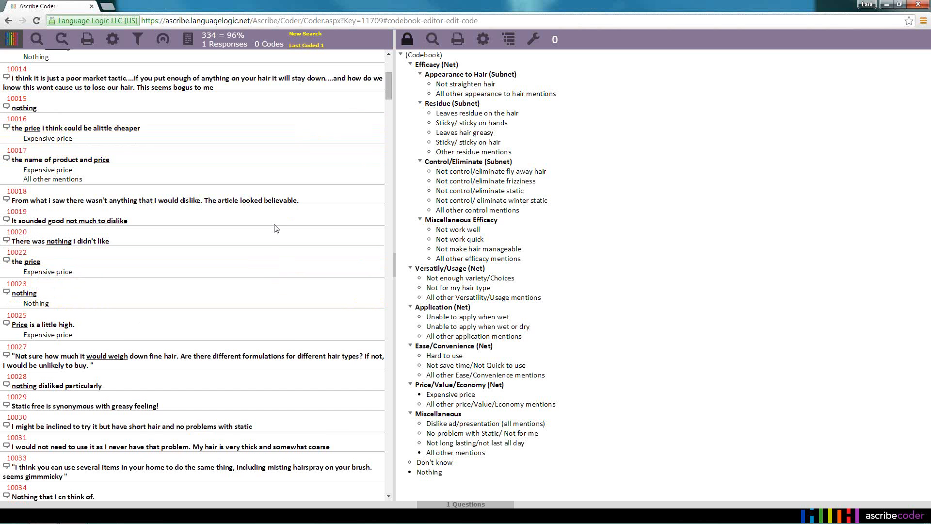
scroll(265, 270, "up", 2)
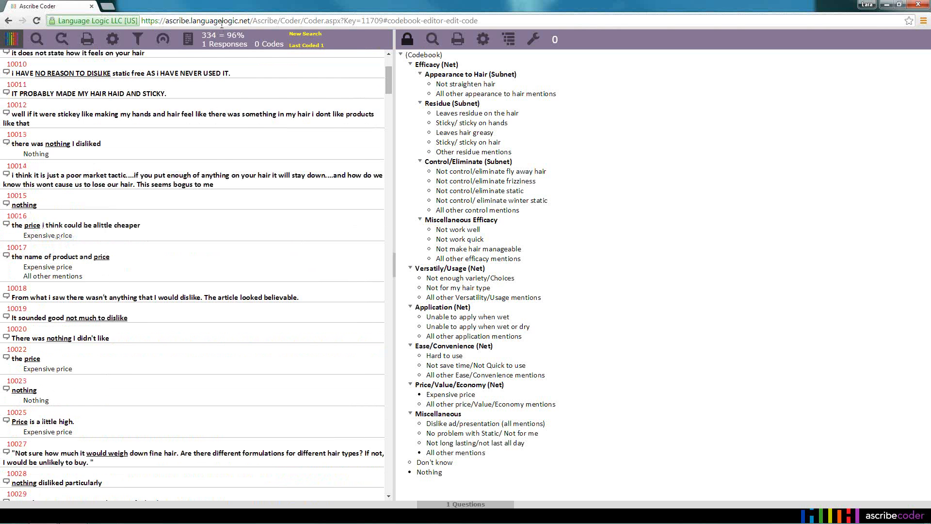
mouse_move(216, 47)
left_click_drag(388, 92, 394, 162)
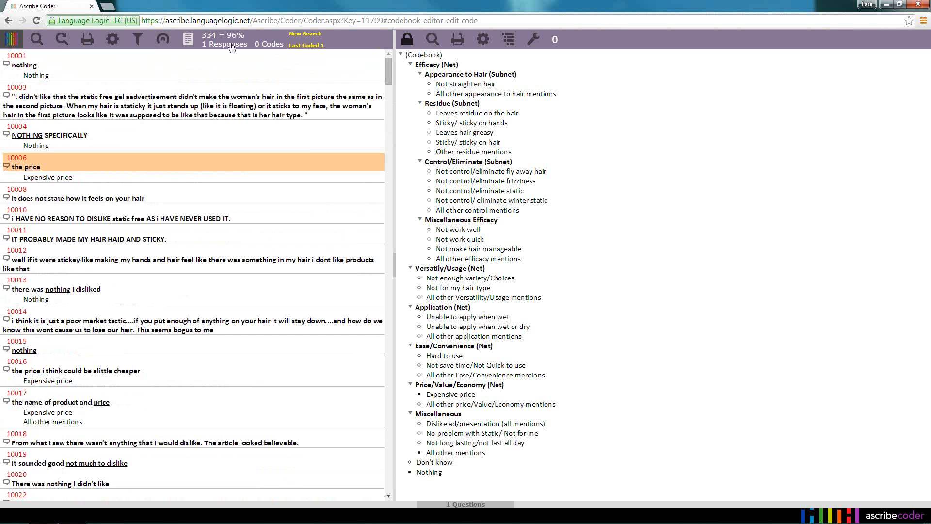
mouse_move(230, 47)
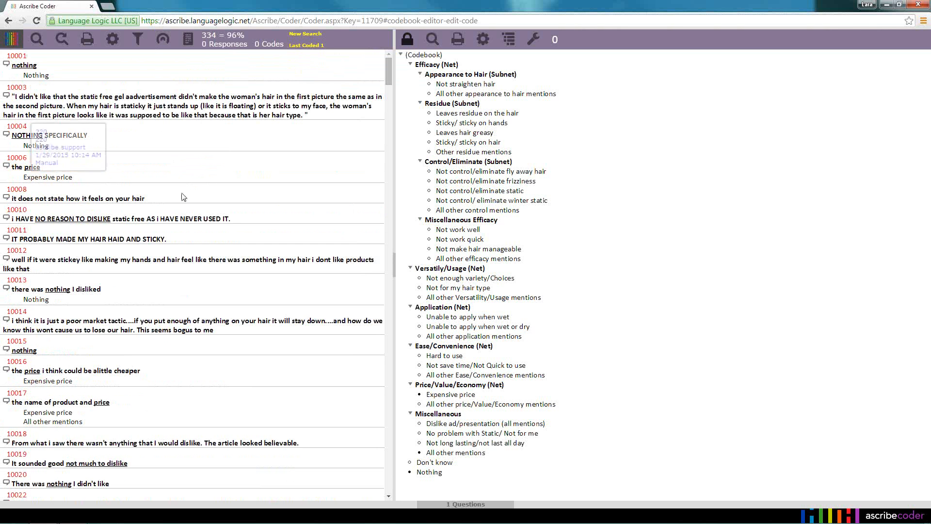
Apply Not control/eliminate static and Not make hair manageable to "it does not state how it feels on your hair" and the NO REASON TO DISLIKE response
left_click(157, 203)
left_click(242, 218, "ctrl")
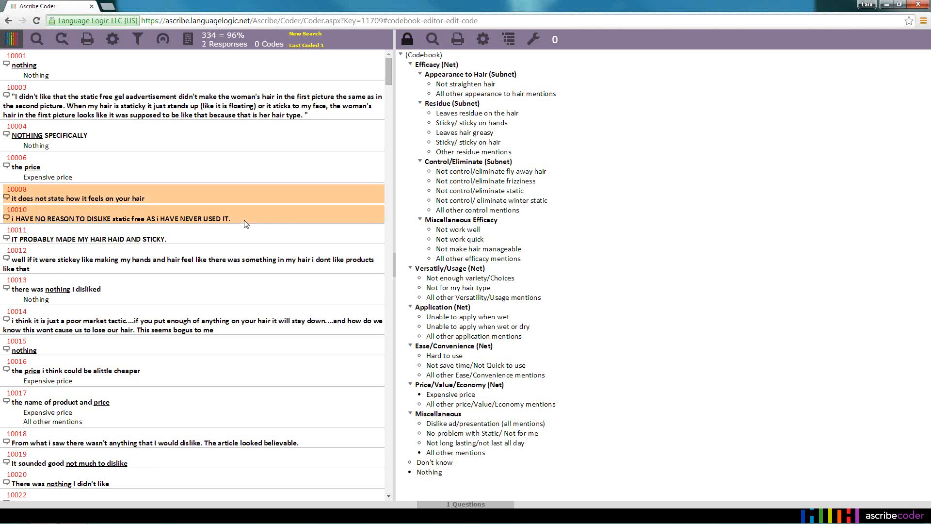
left_click(475, 192)
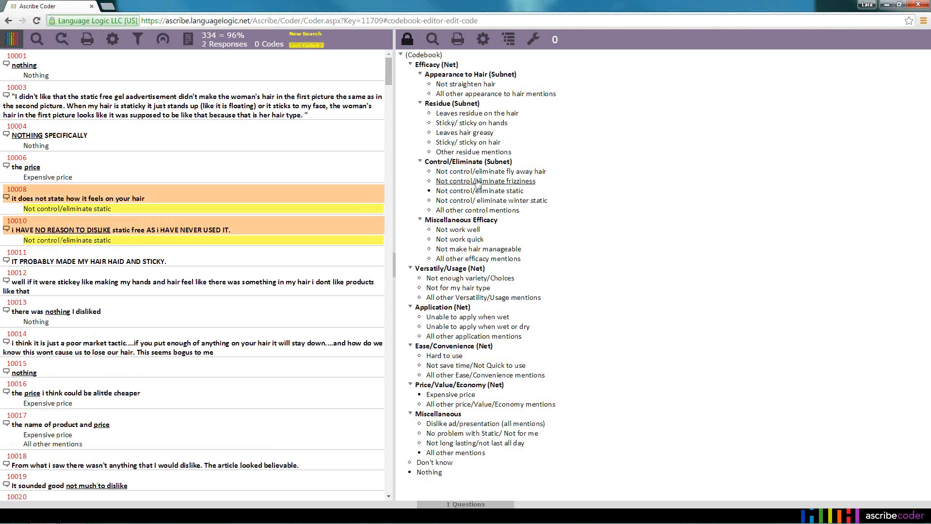
left_click(471, 250)
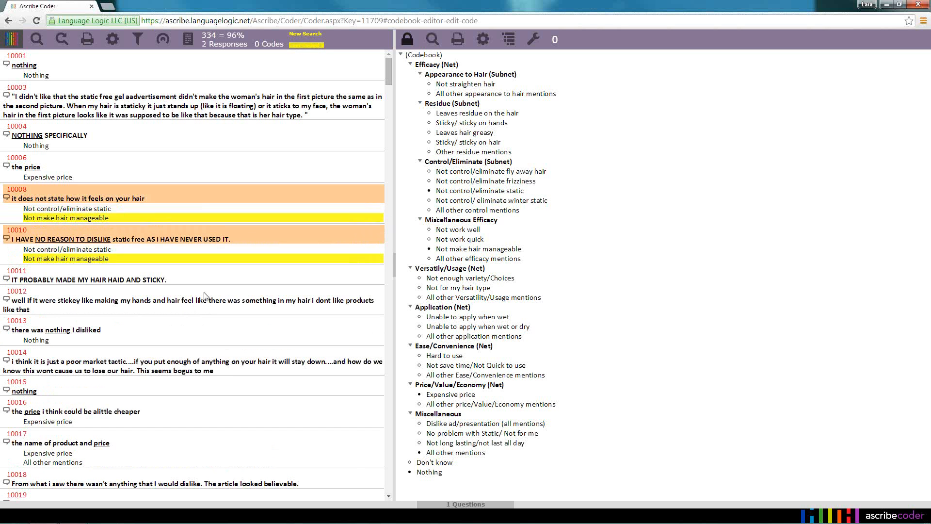
Remove both codes together from "it does not state how it feels on your hair" and deselect the two responses
left_click(107, 210)
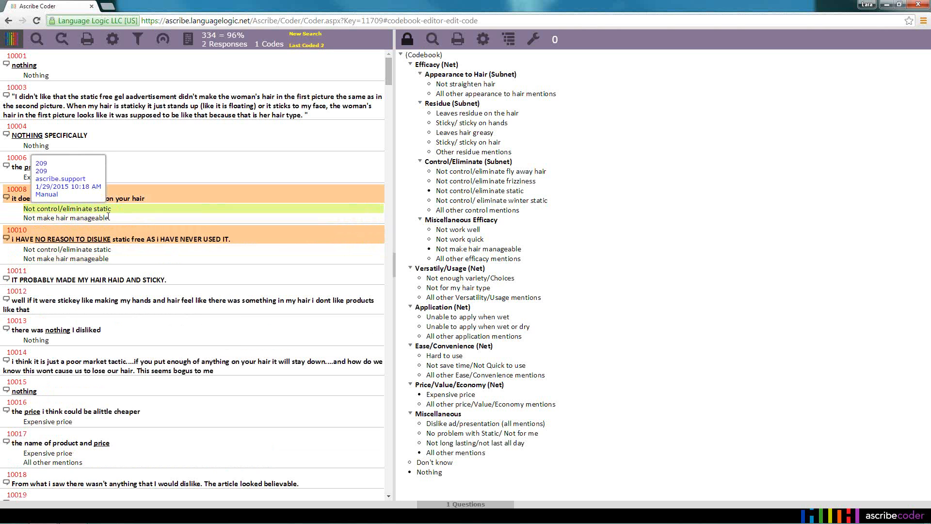
left_click(108, 218)
right_click(118, 219)
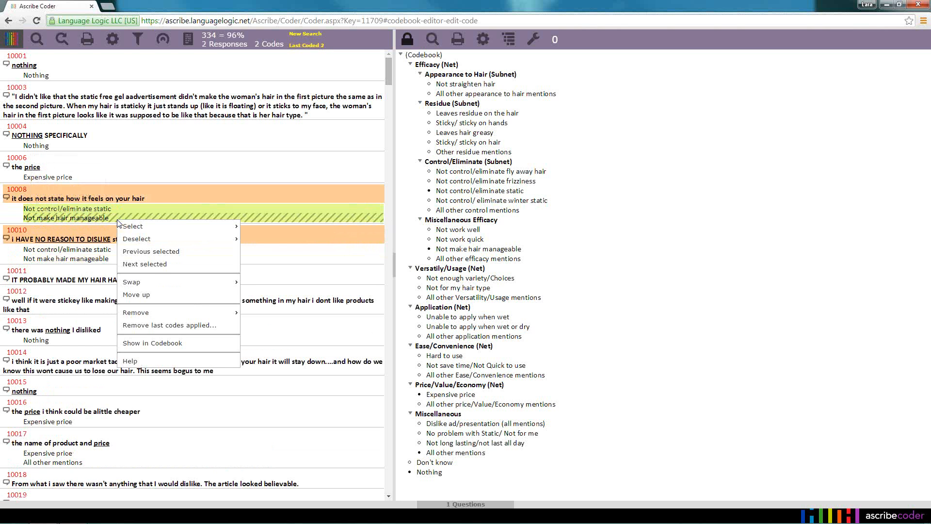
mouse_move(183, 315)
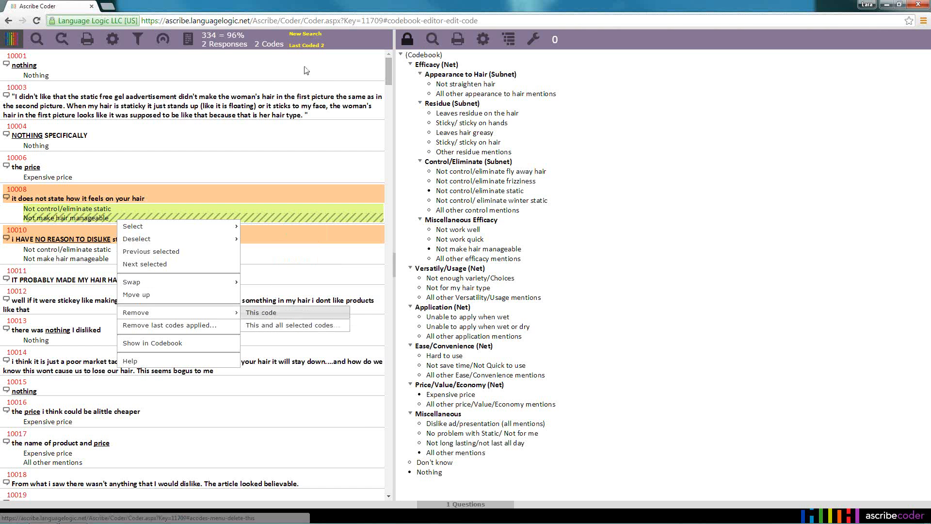
mouse_move(264, 50)
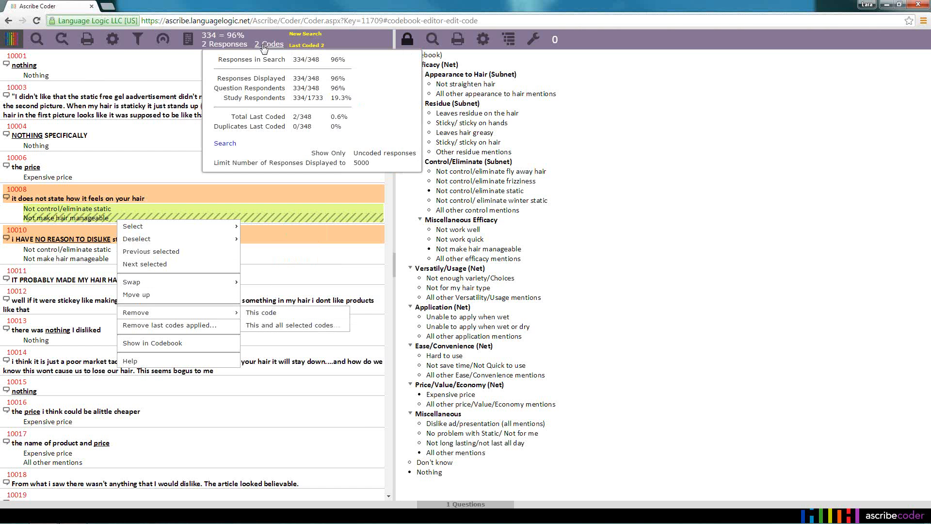
left_click(278, 326)
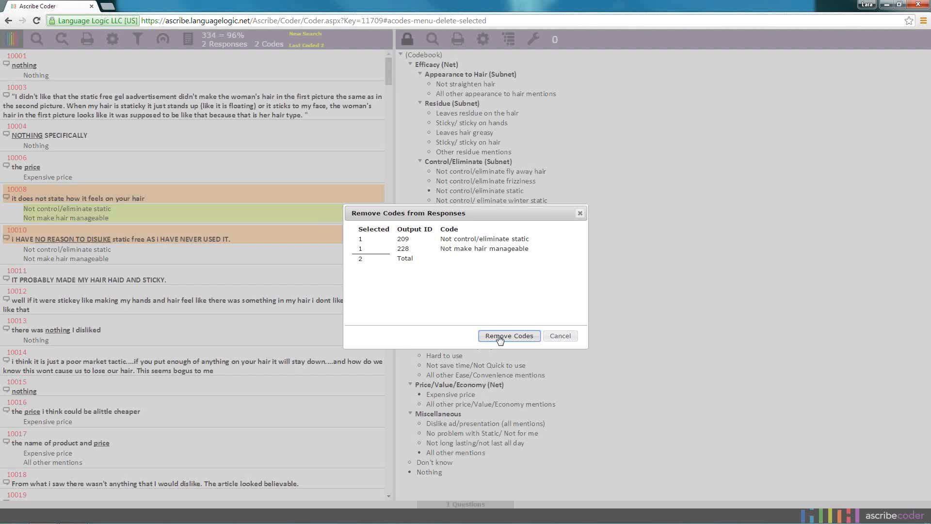
left_click(509, 335)
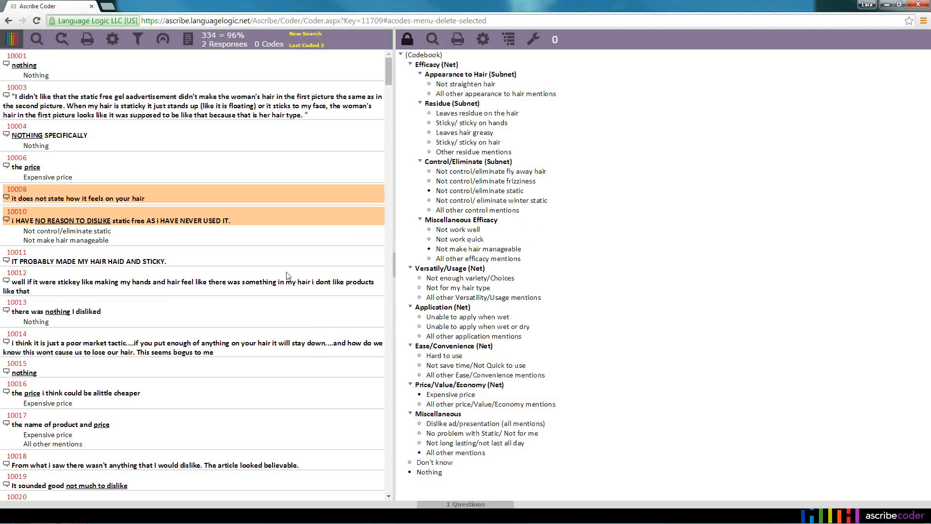
left_click(283, 223)
left_click(289, 190)
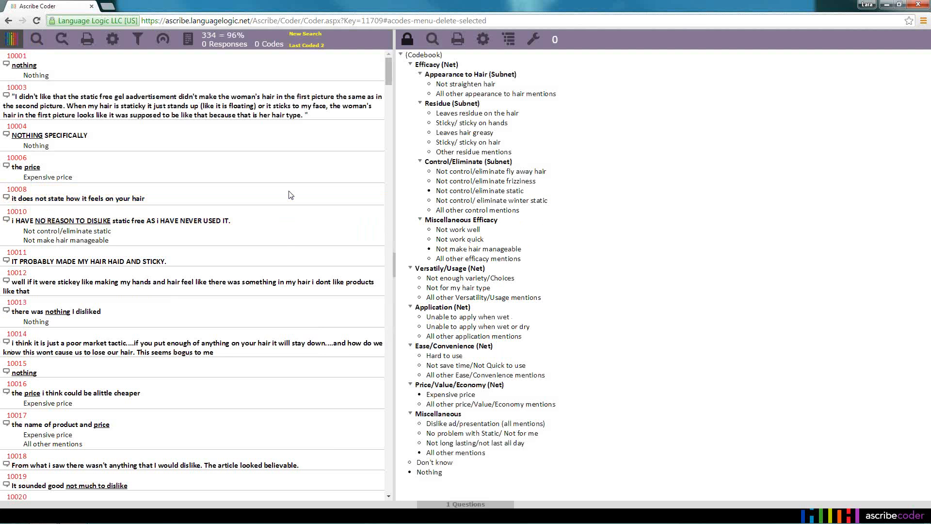
Remove Not control/eliminate static and Not make hair manageable from the NO REASON TO DISLIKE response by moving each code off it
mouse_move(108, 235)
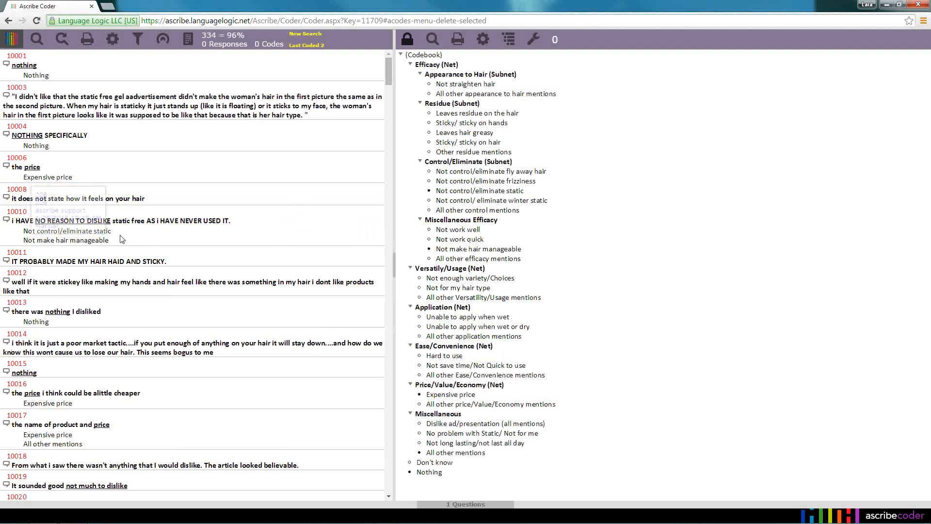
left_click_drag(107, 234, 535, 234)
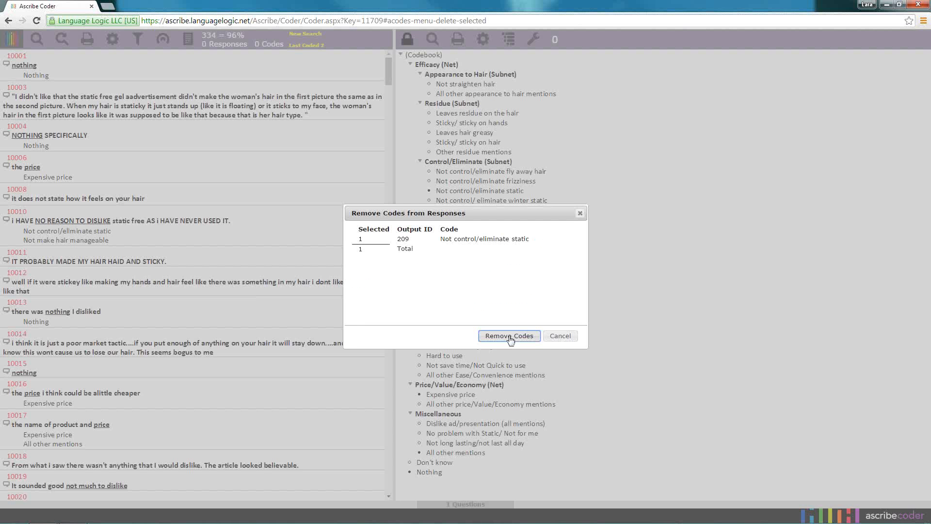
left_click(509, 336)
left_click_drag(85, 231, 599, 231)
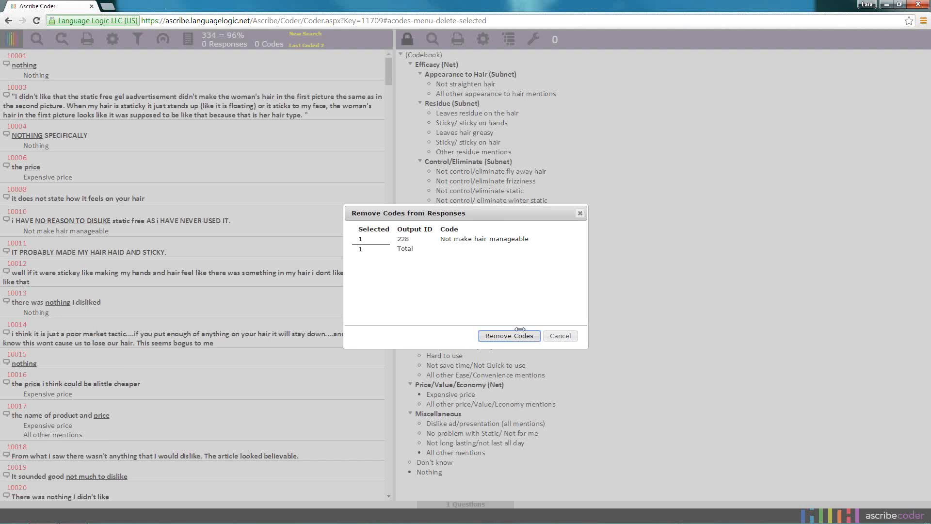
left_click(519, 337)
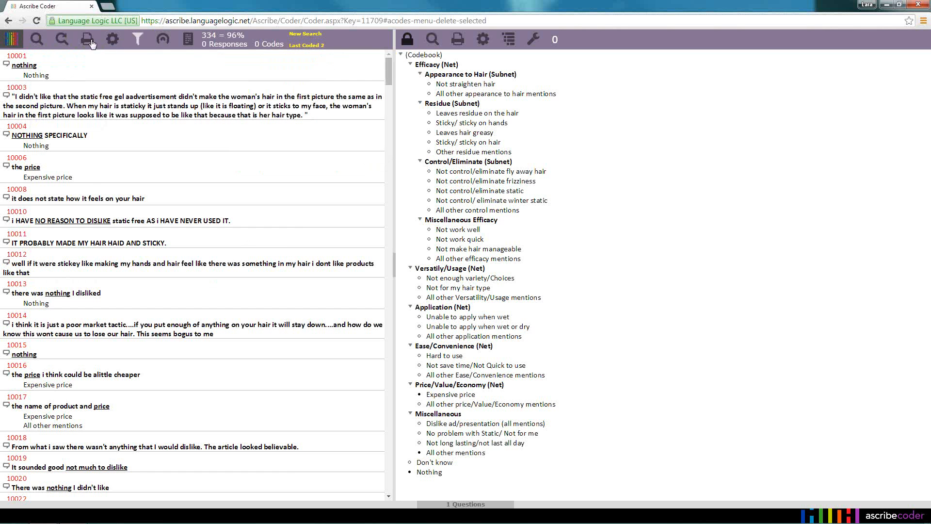
Run the uncoded responses search again to refresh the list, and check the search criteria without changing them
left_click(61, 42)
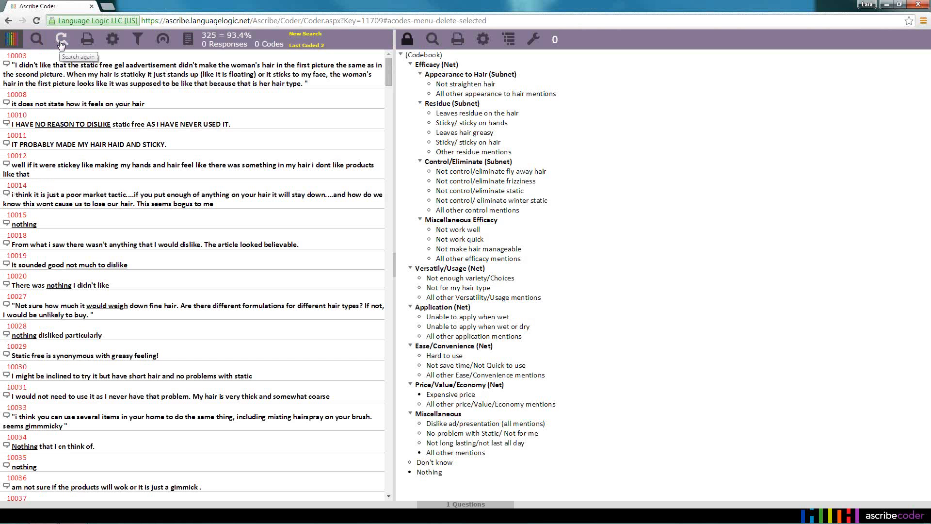
left_click(37, 41)
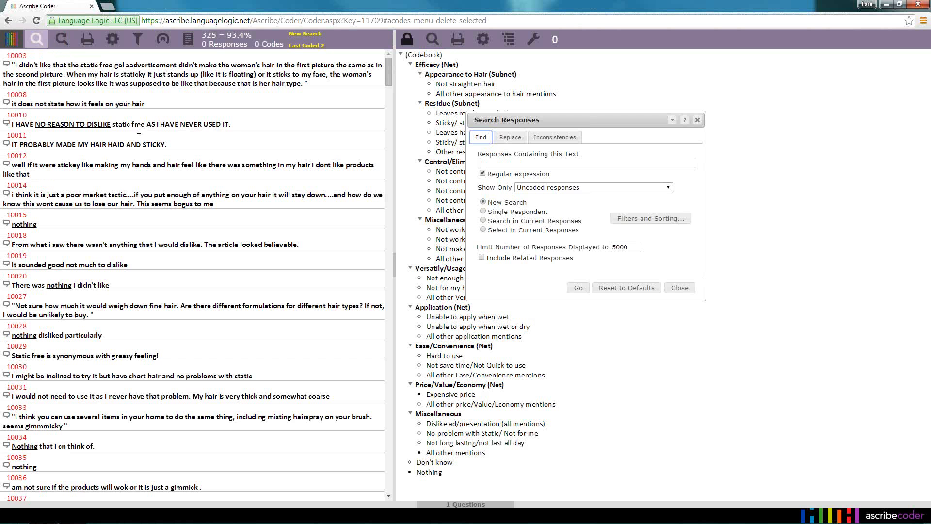
left_click(680, 287)
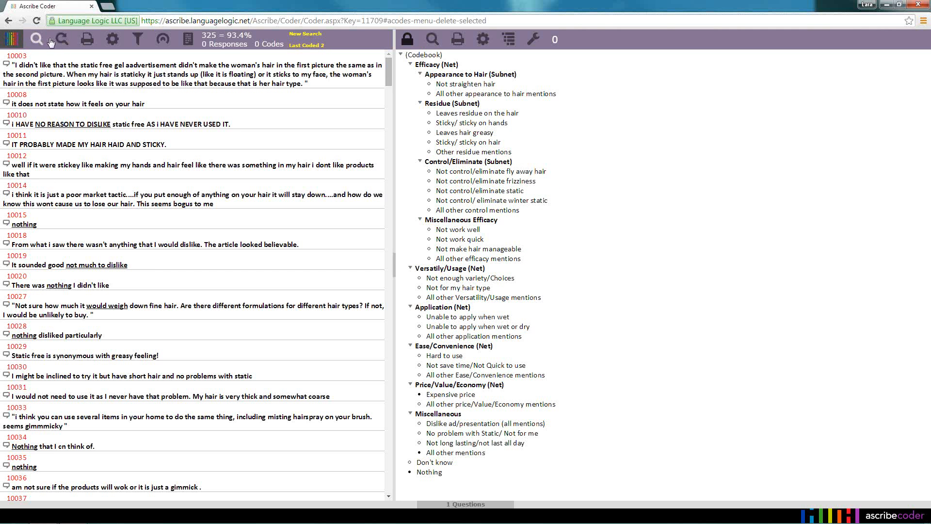
Open the Responses Settings and move the dialog clear of the responses list
left_click(113, 40)
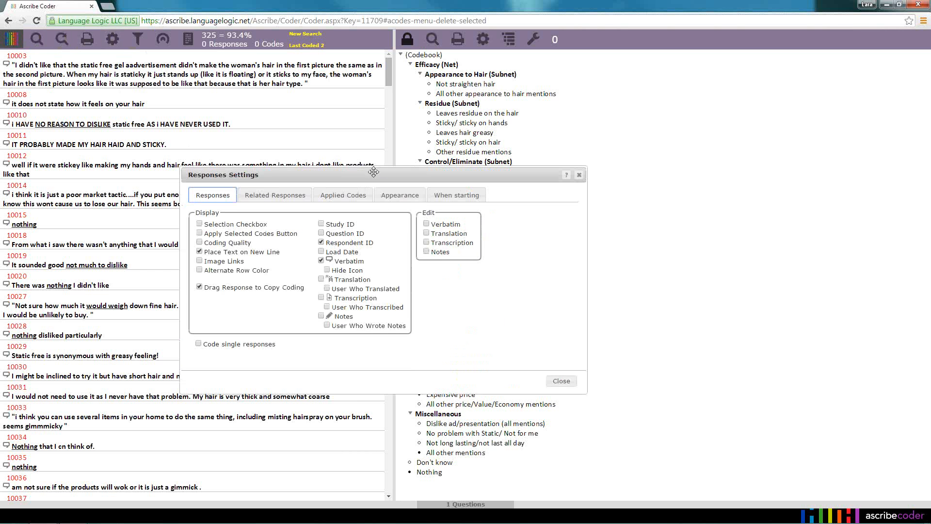
left_click_drag(410, 164, 539, 101)
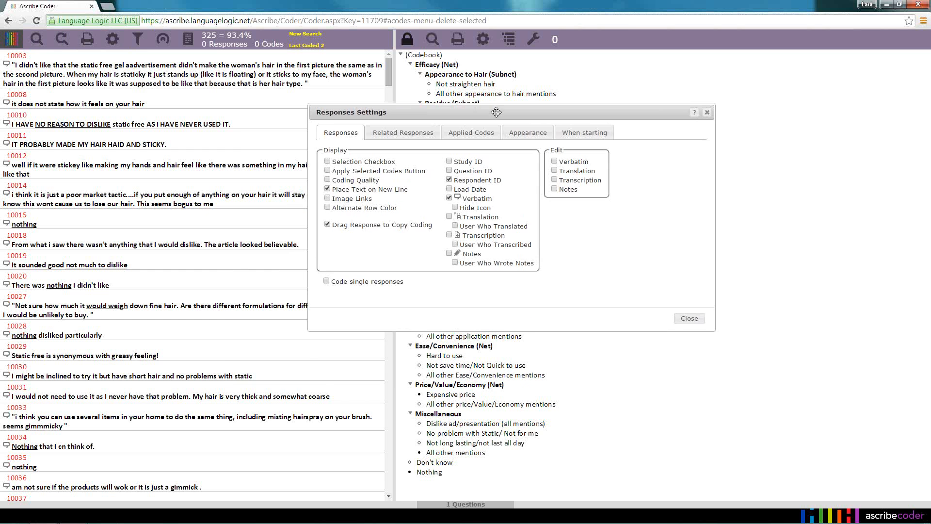
mouse_move(717, 199)
left_mouse_down()
mouse_move(689, 197)
mouse_move(699, 199)
left_mouse_up()
left_click_drag(508, 123, 701, 132)
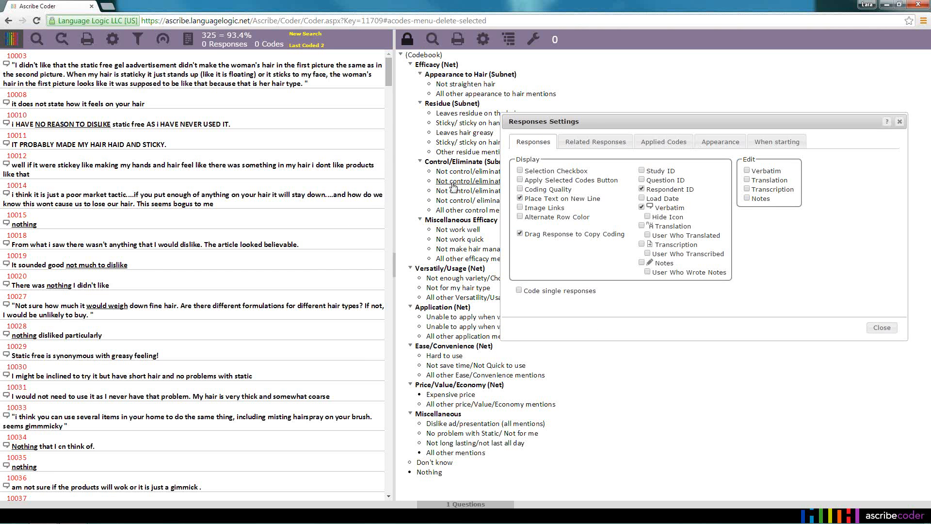
Code the "poor market tactic" response as Not control/eliminate frizziness, Not control/eliminate static and Not work quick
left_click(270, 190)
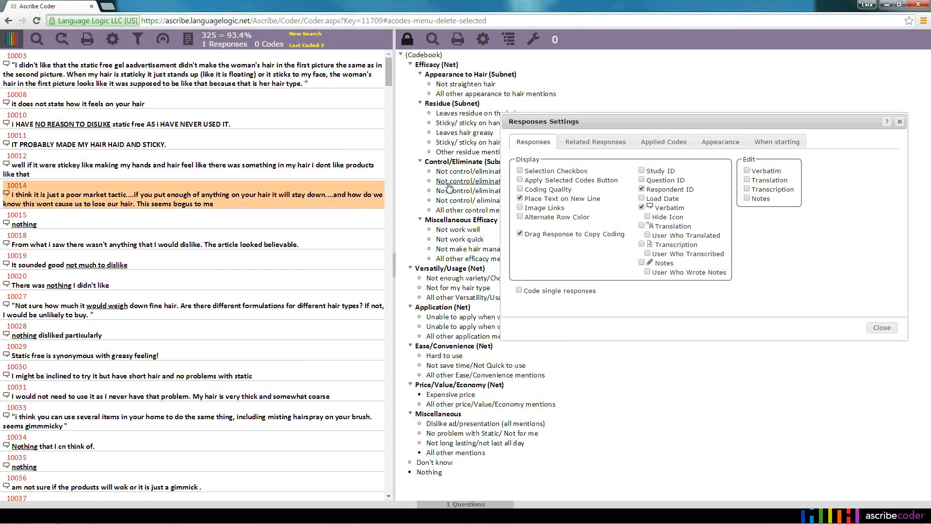
left_click(448, 182)
left_click(449, 191)
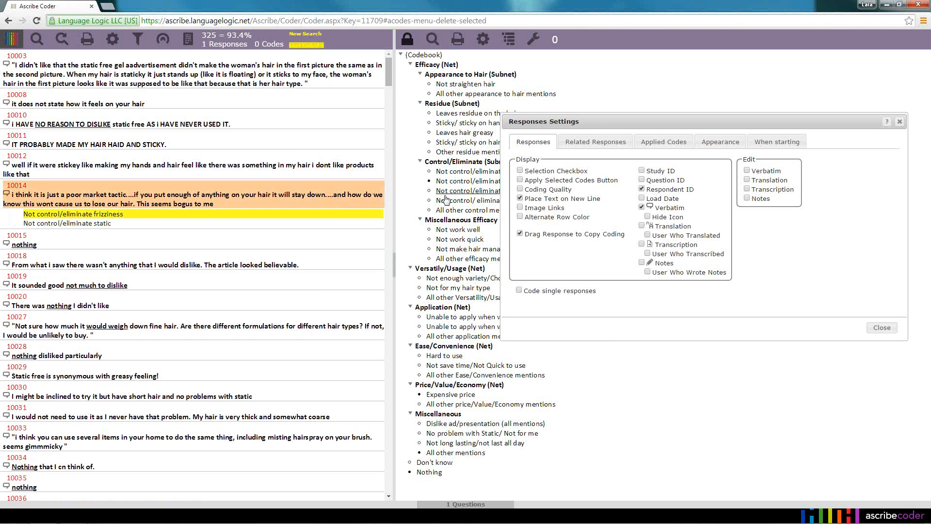
left_click(445, 239)
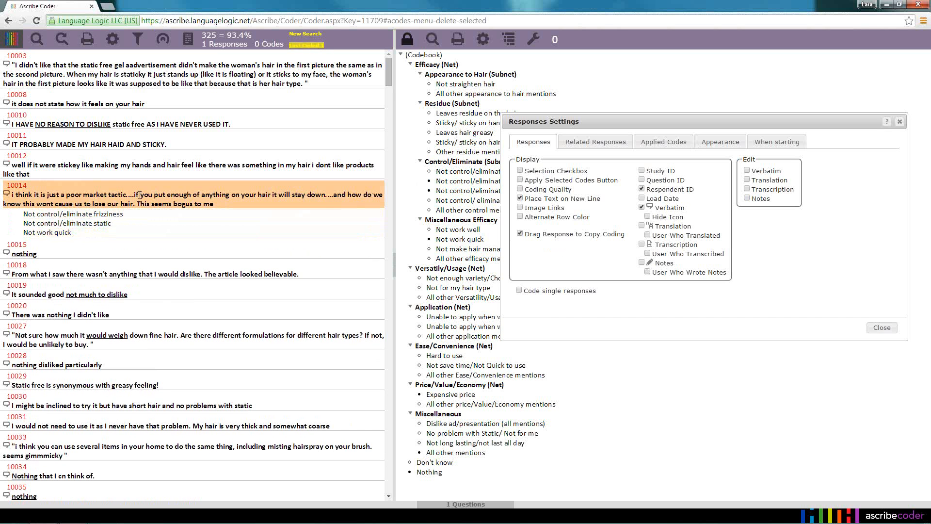
Copy the coding of the "poor market tactic" response to "It sounded good not much to dislike" and deselect the source response
left_click_drag(140, 198, 129, 292)
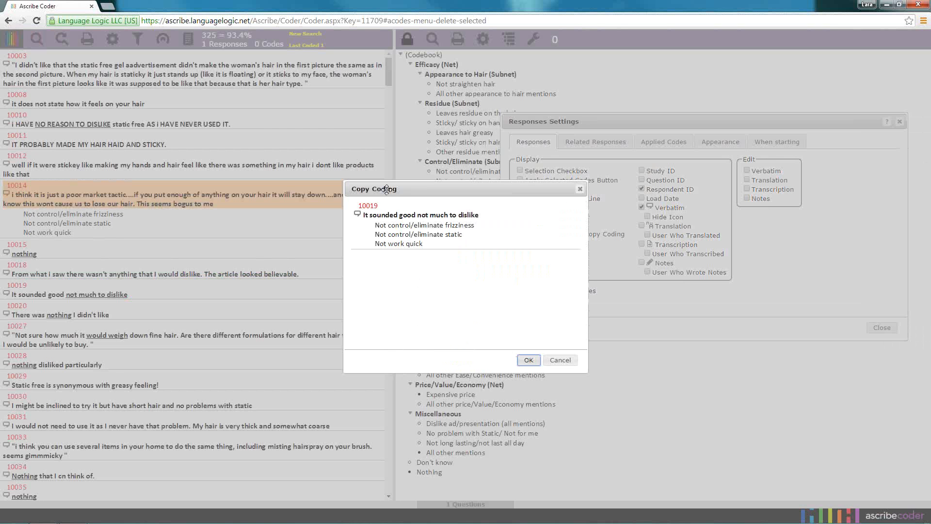
left_click(532, 361)
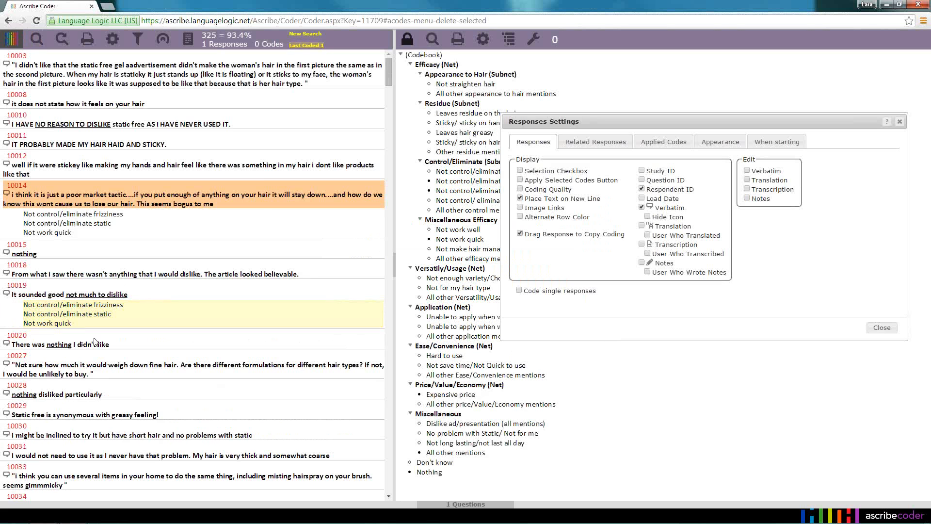
left_click(258, 205)
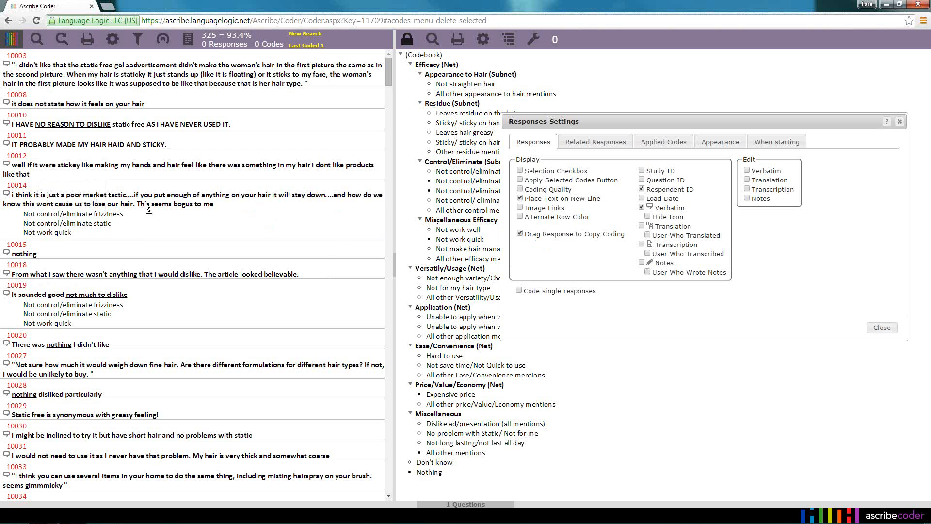
Turn off Drag Response to Copy Coding and add the text "This seems bogus to me" from the "poor market tactic" response to its notes
mouse_move(145, 204)
left_mouse_down()
mouse_move(162, 204)
mouse_move(152, 207)
left_mouse_up()
left_click(520, 234)
left_click_drag(138, 204, 208, 206)
right_click(209, 206)
left_click(237, 213)
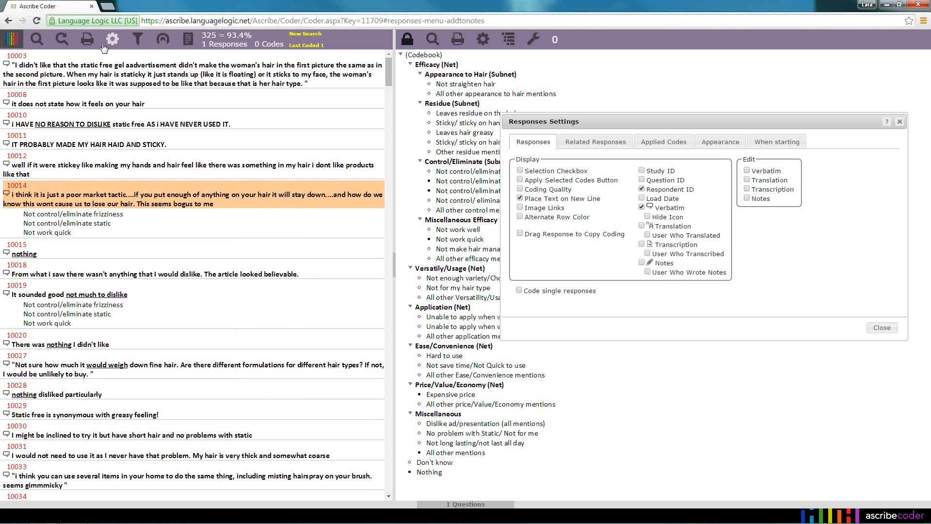
Temporarily display the notes and their edit fields under the responses, restoring both settings to off
left_click(642, 263)
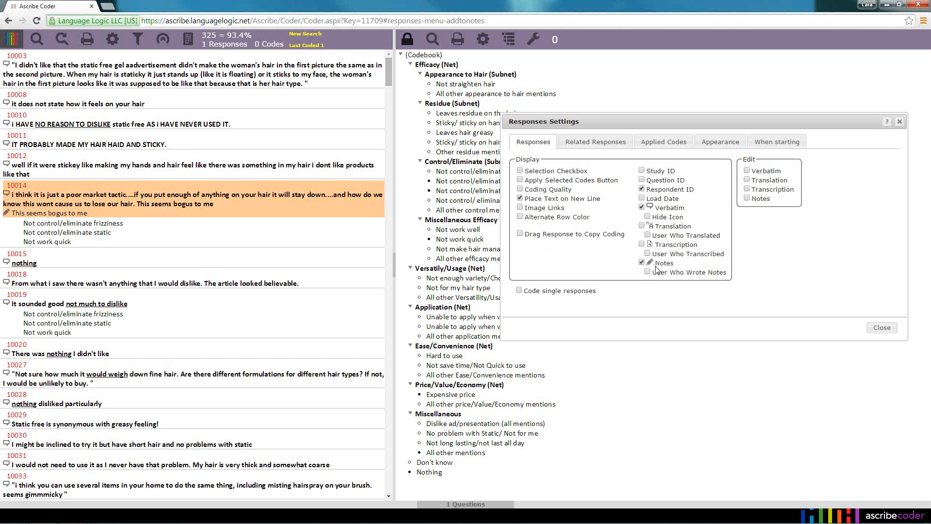
left_click(748, 200)
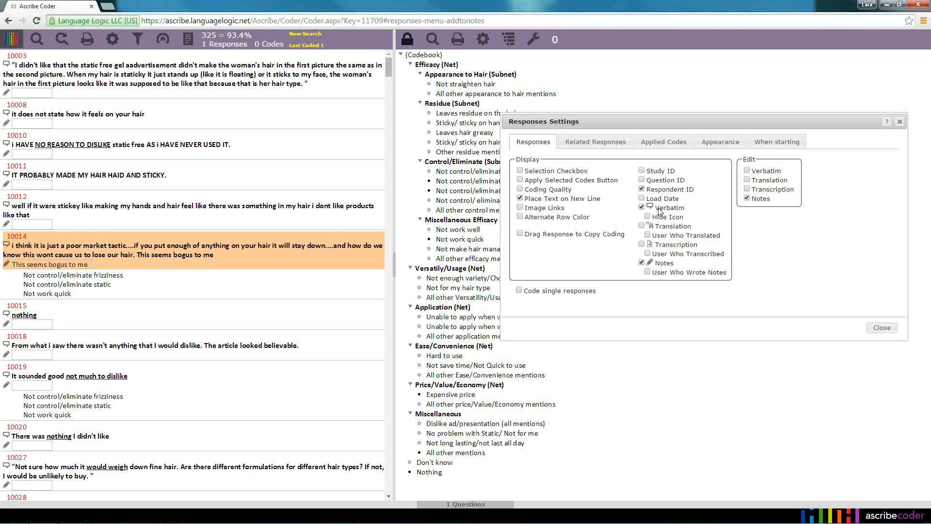
left_click(747, 198)
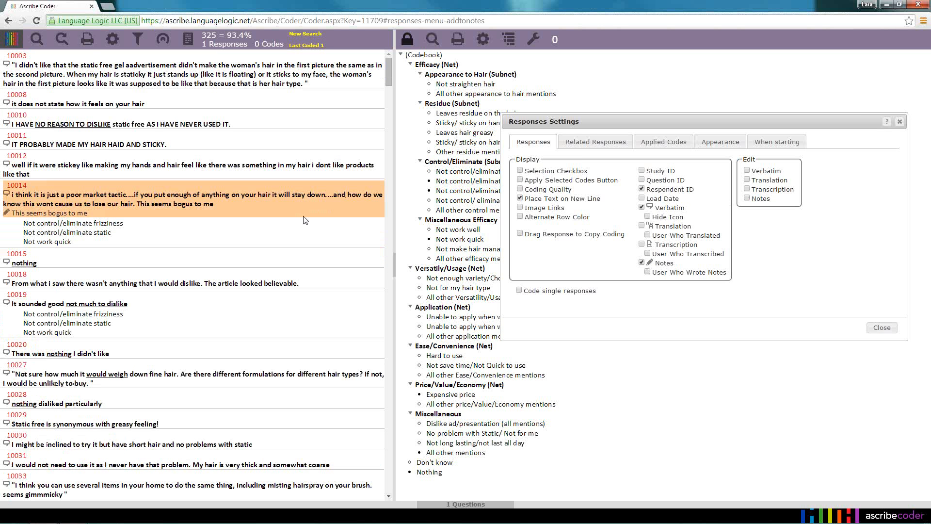
left_click(641, 263)
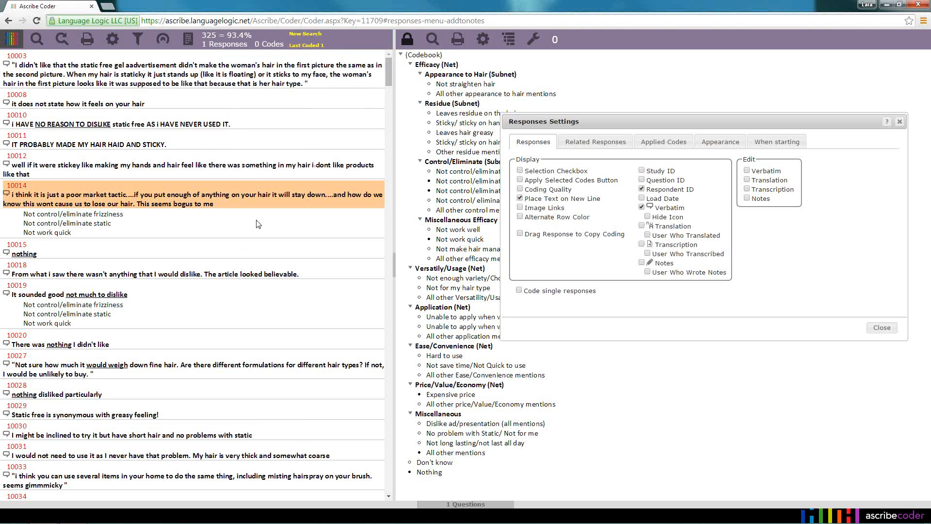
Turn off Place Text on New Line, deselect the "poor market tactic" response and check the Respondent ID Red appearance option
left_click(520, 198)
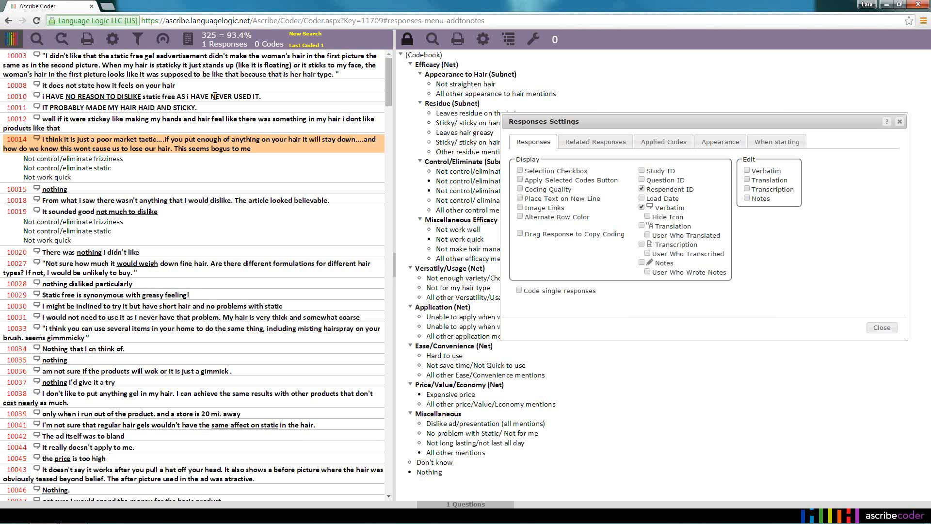
left_click(272, 150)
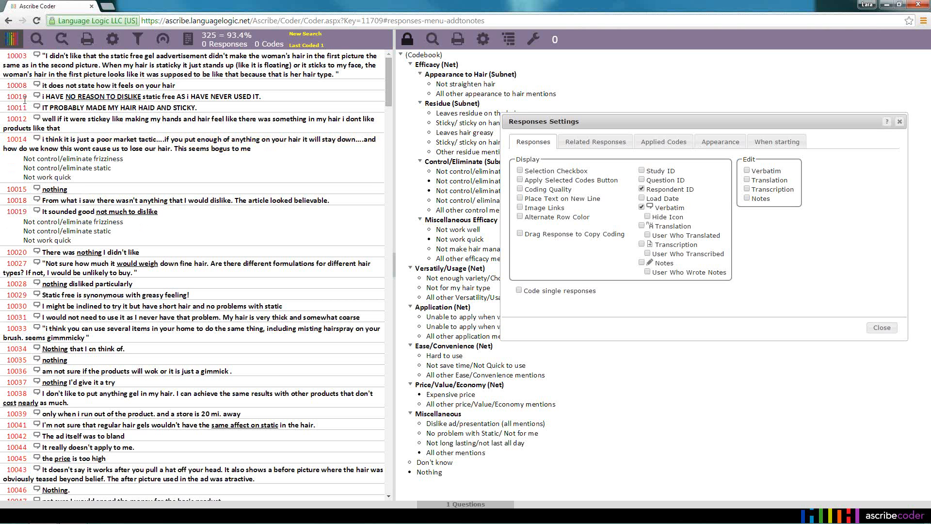
left_click(726, 144)
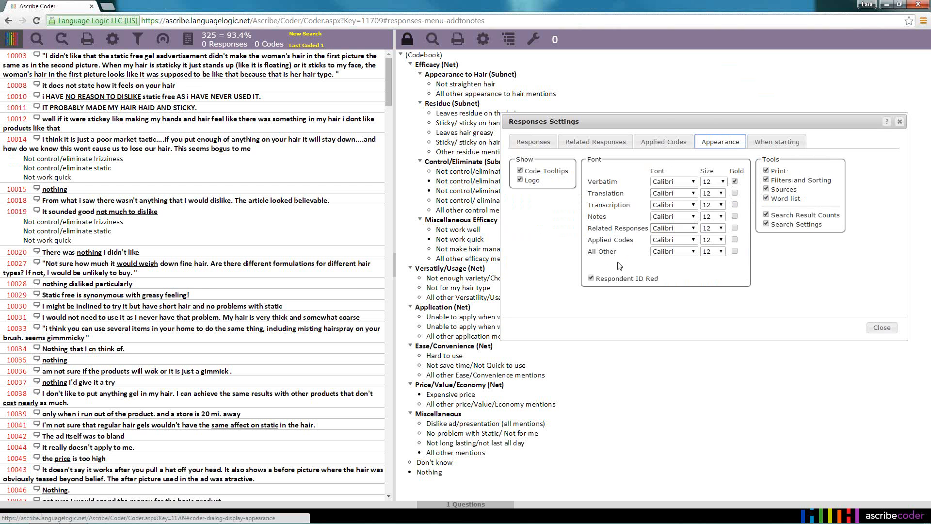
left_click(592, 280)
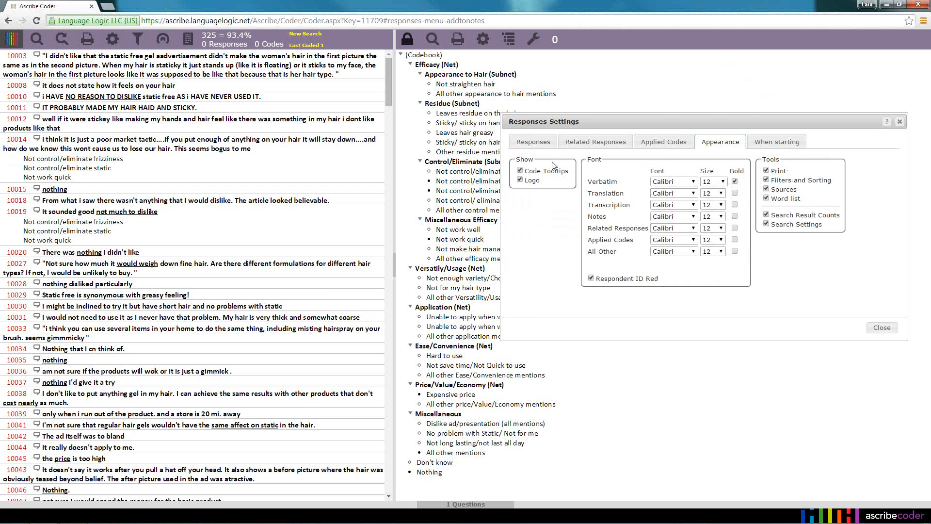
left_click(548, 143)
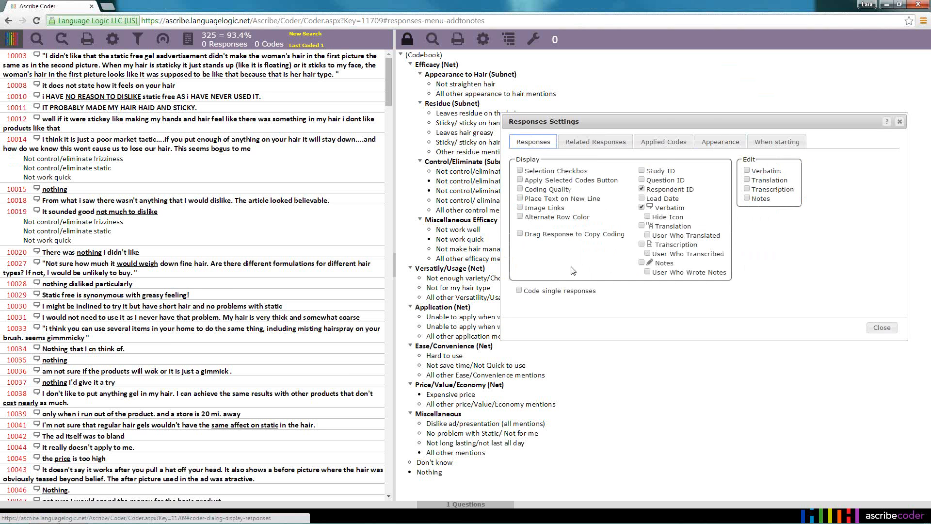
Temporarily hide the respondent IDs and show the question and study IDs, restoring each setting to its original state
left_click(642, 190)
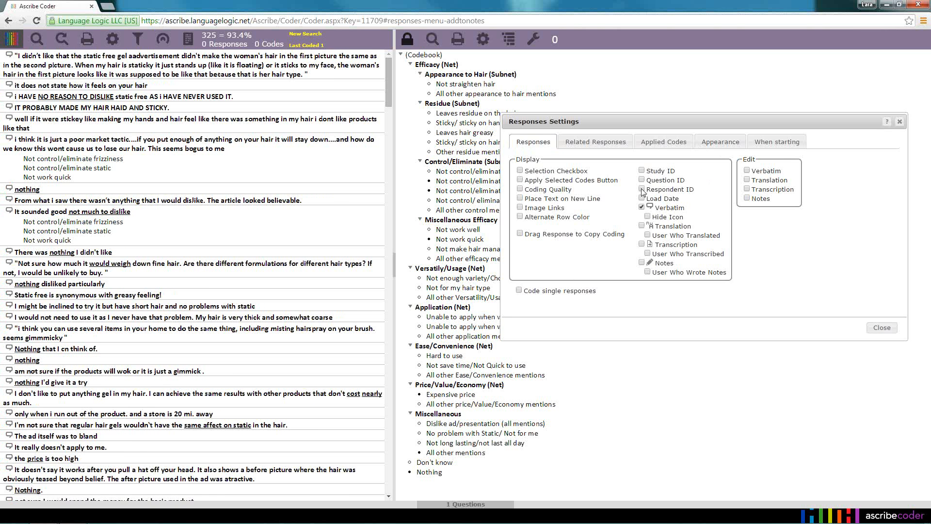
left_click(642, 189)
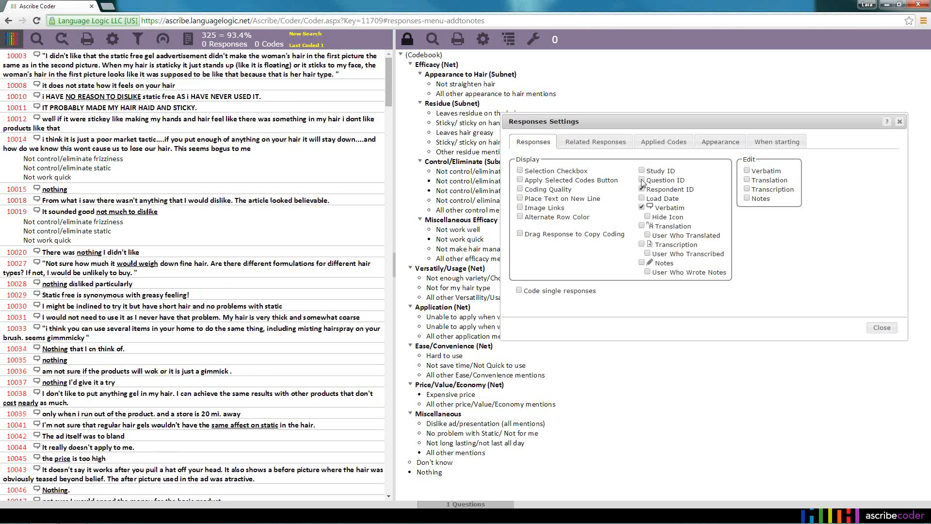
left_click(641, 180)
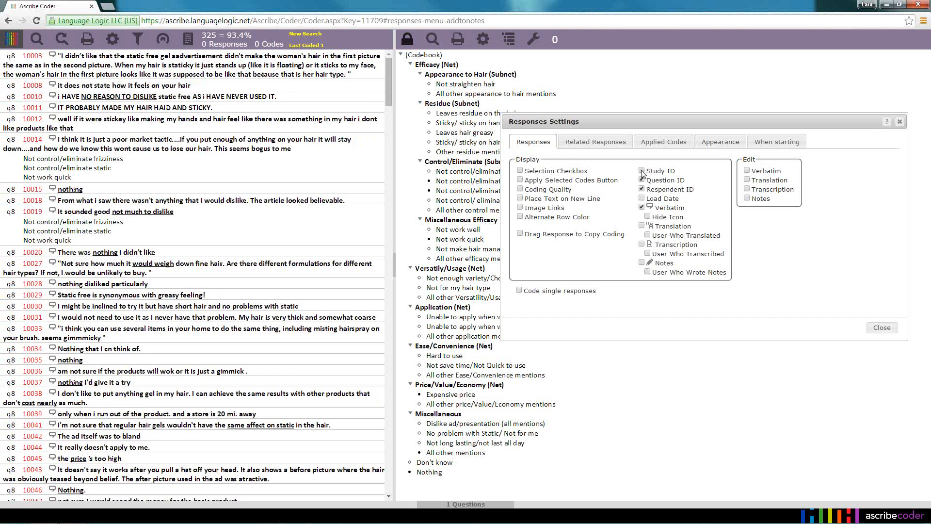
left_click(642, 171)
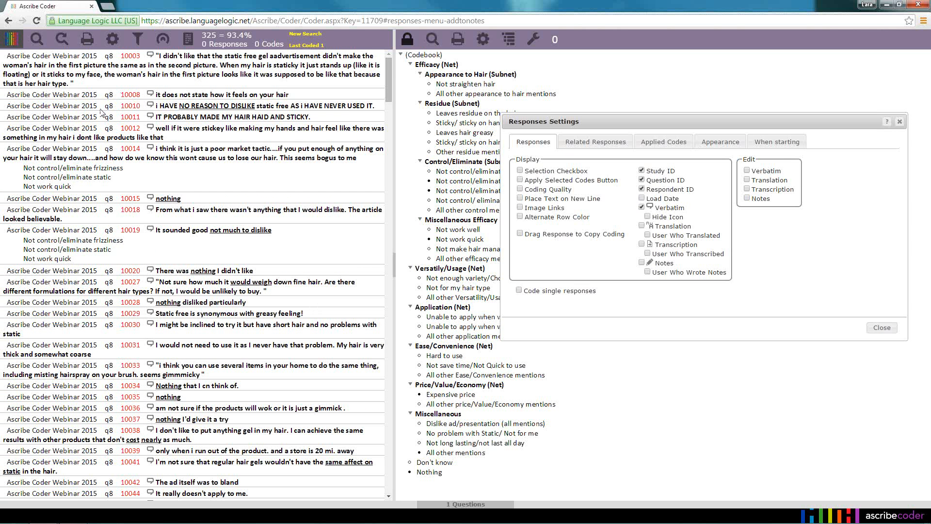
left_click(642, 170)
left_click(642, 180)
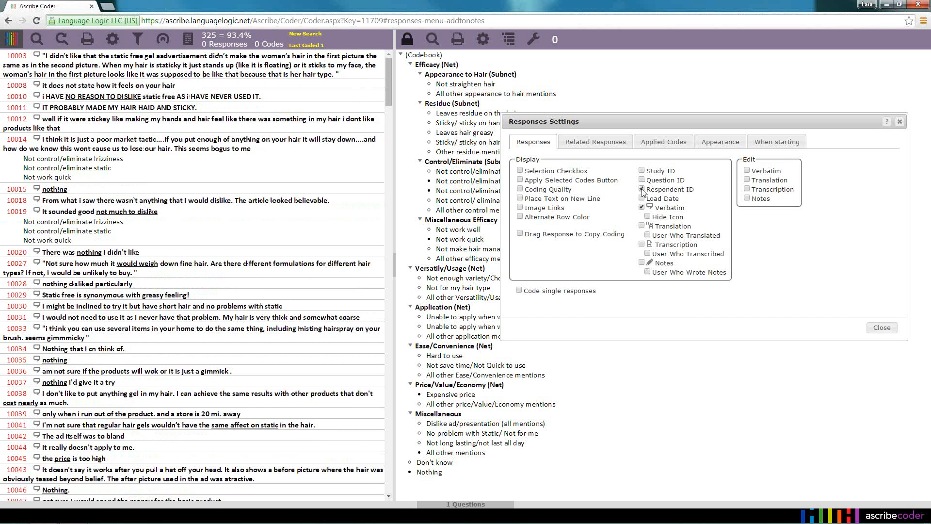
Hide the respondent IDs and verbatim icons and turn on alternate row color for the responses
left_click(642, 189)
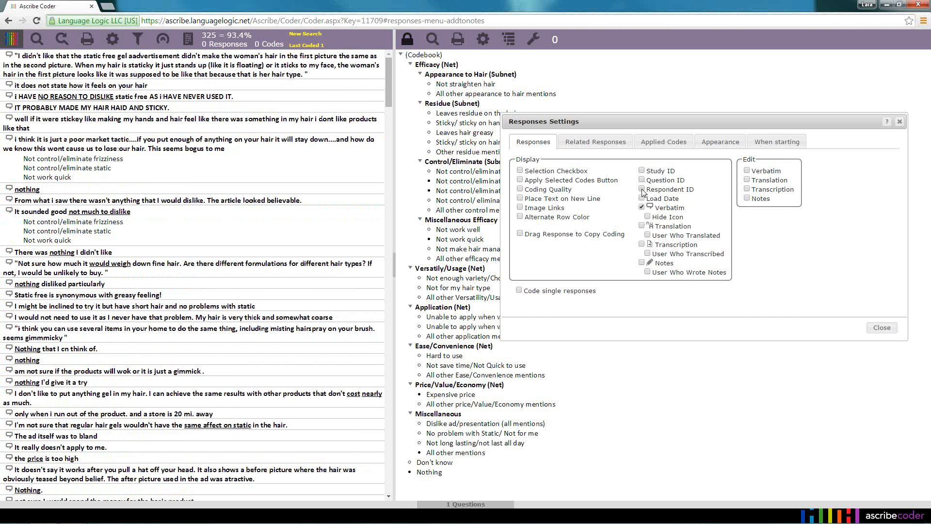
left_click(642, 190)
left_click(642, 190)
left_click(648, 216)
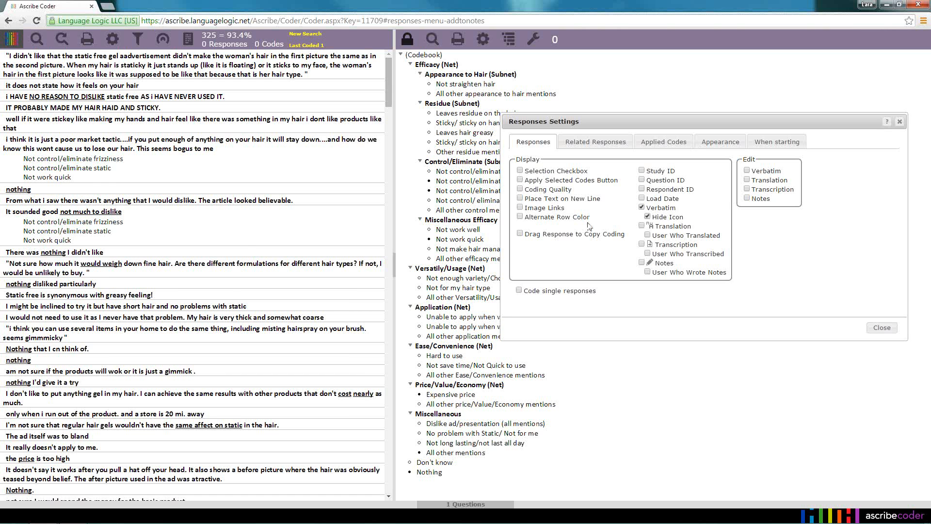
mouse_move(248, 240)
left_click(520, 217)
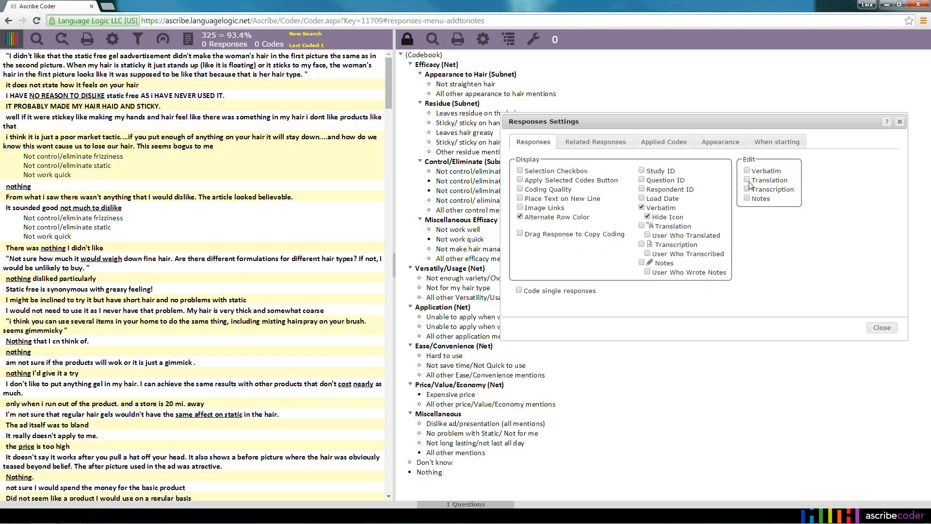
Display the input ID, output ID, user name, date and coding method beside the applied codes
left_click(674, 146)
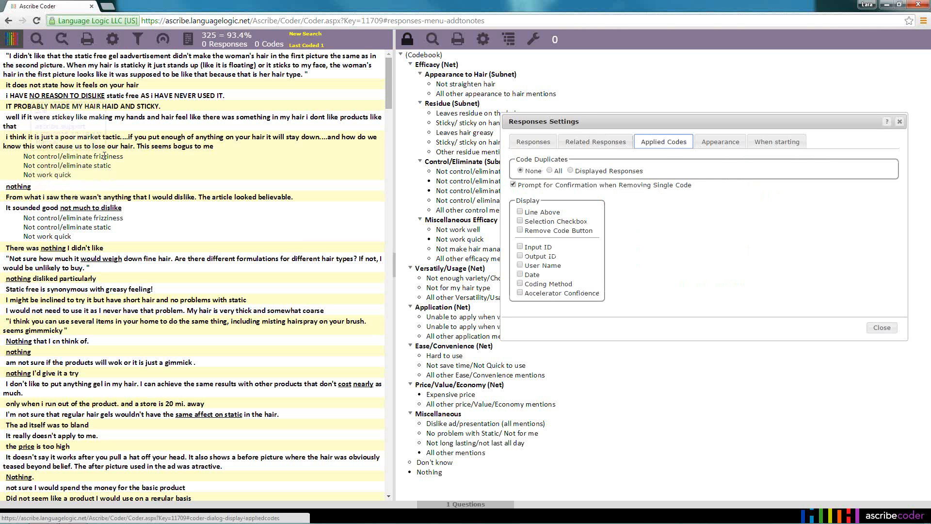
mouse_move(104, 155)
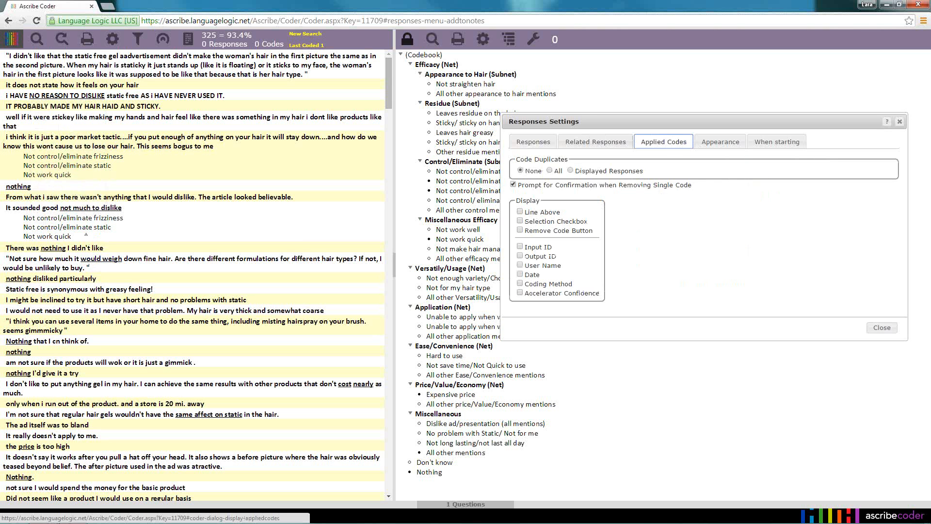
mouse_move(86, 228)
left_click(520, 246)
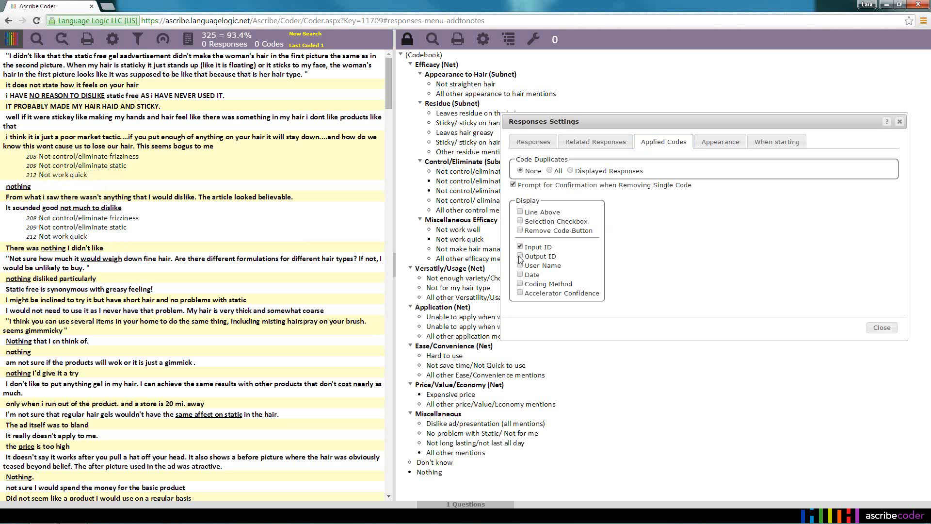
left_click(520, 257)
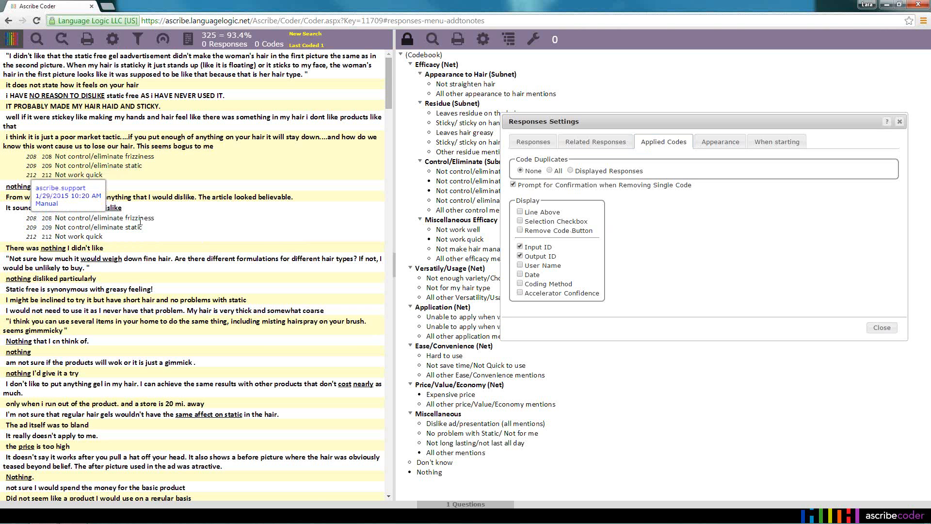
left_click(520, 265)
left_click(520, 275)
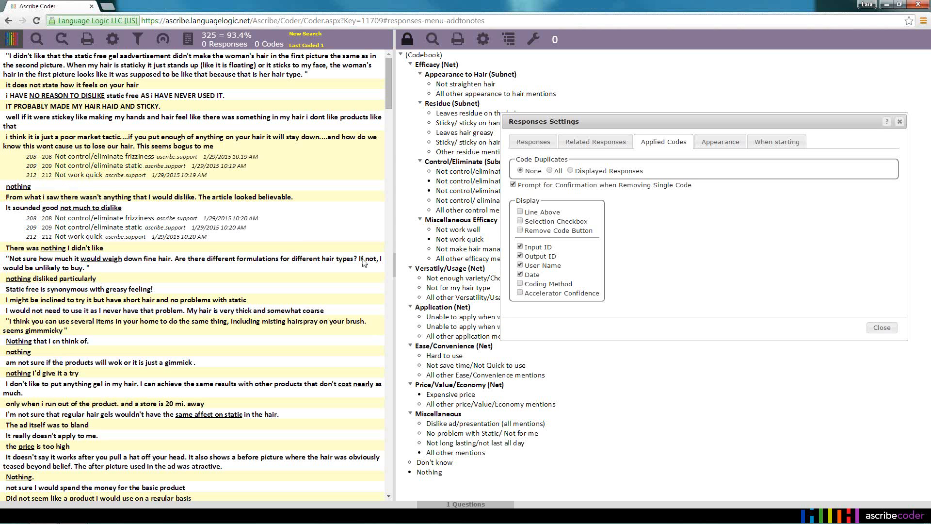
left_click(520, 284)
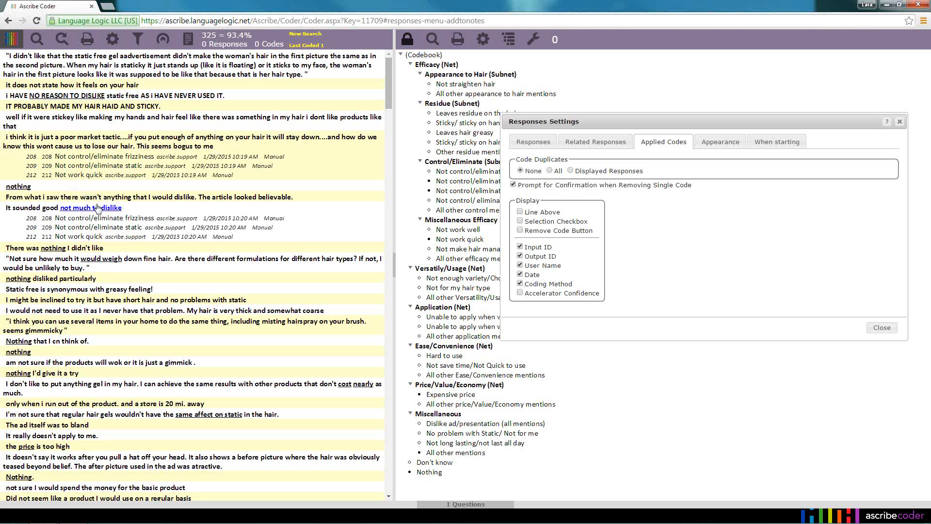
Hide the input ID, user name, date and coding method of the applied codes, keeping only the output ID
left_click(520, 247)
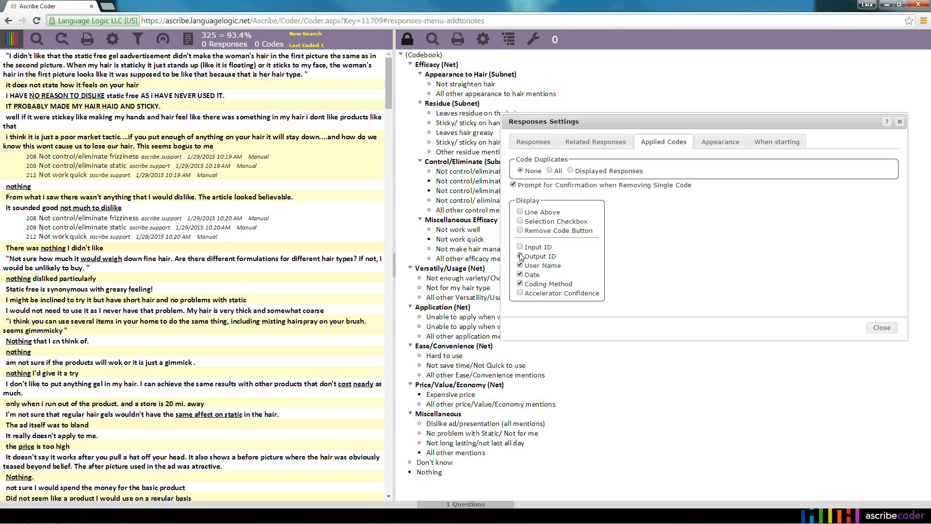
left_click(520, 266)
left_click(520, 275)
left_click(520, 284)
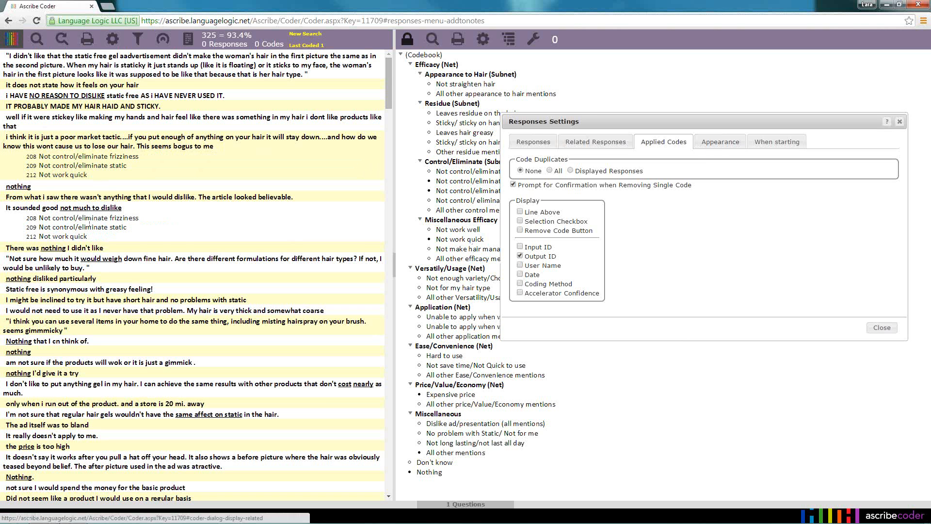
Turn off the code tooltips and the logo in the appearance settings
left_click(731, 143)
left_click(520, 171)
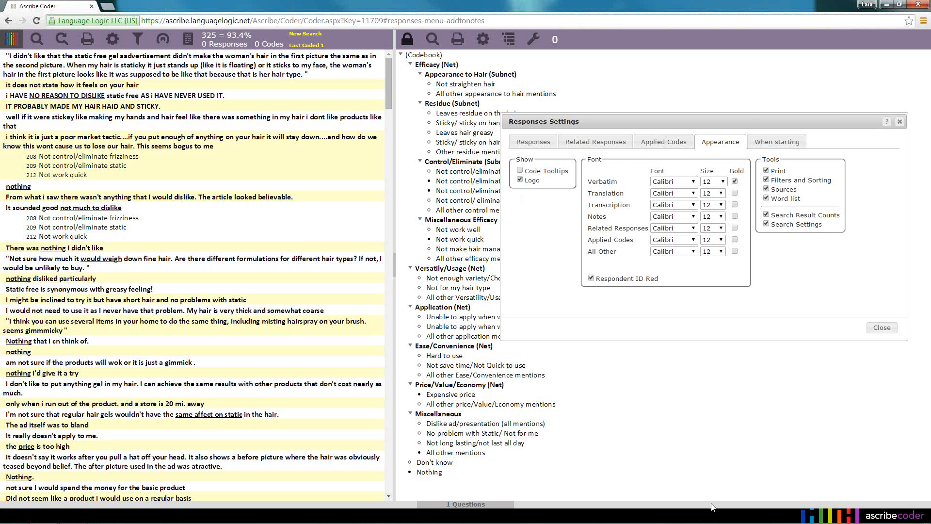
left_click(520, 181)
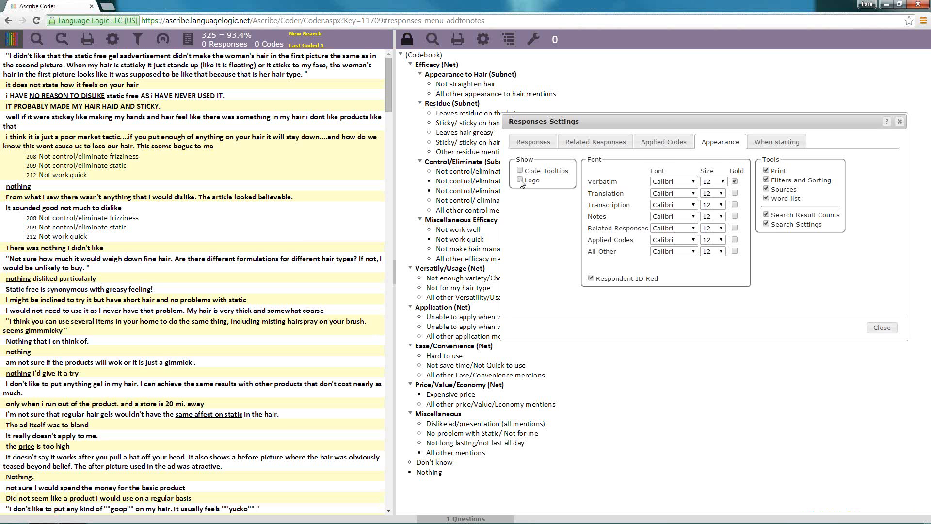
left_click(520, 181)
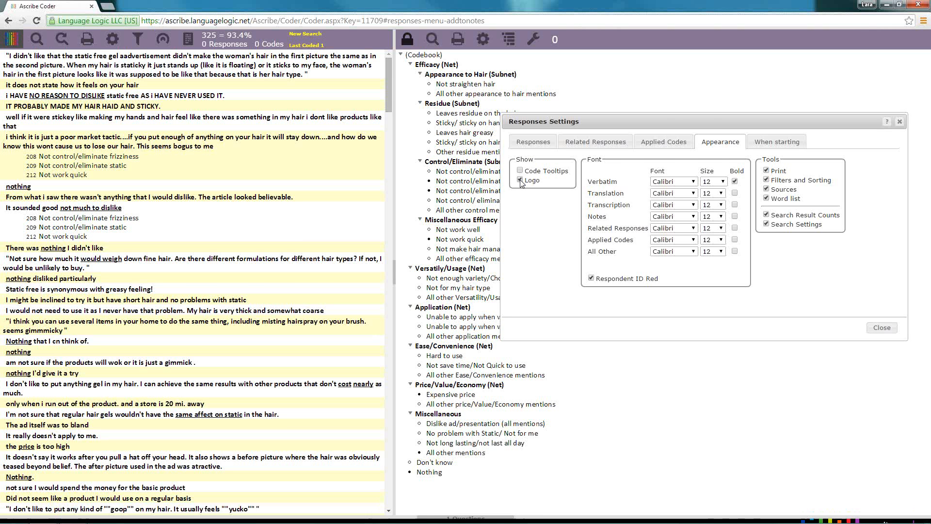
left_click(520, 180)
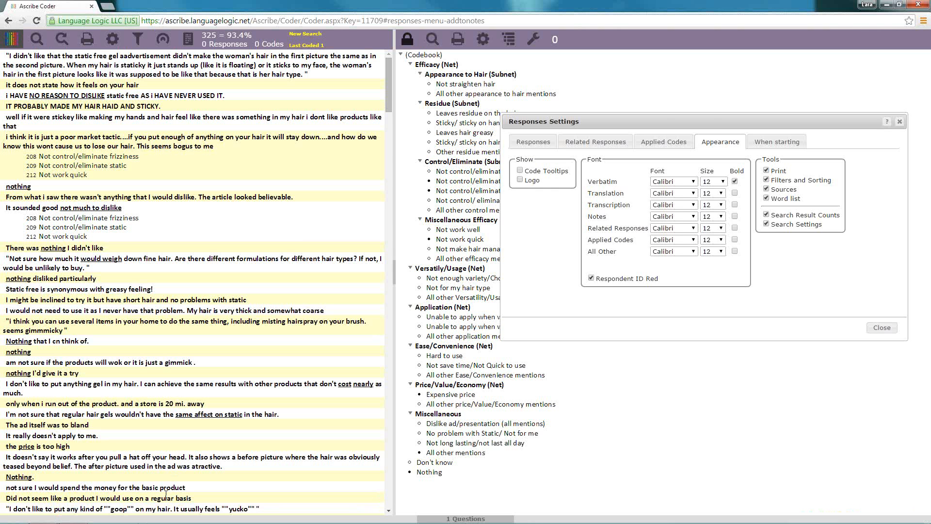
left_click(520, 180)
left_click(520, 181)
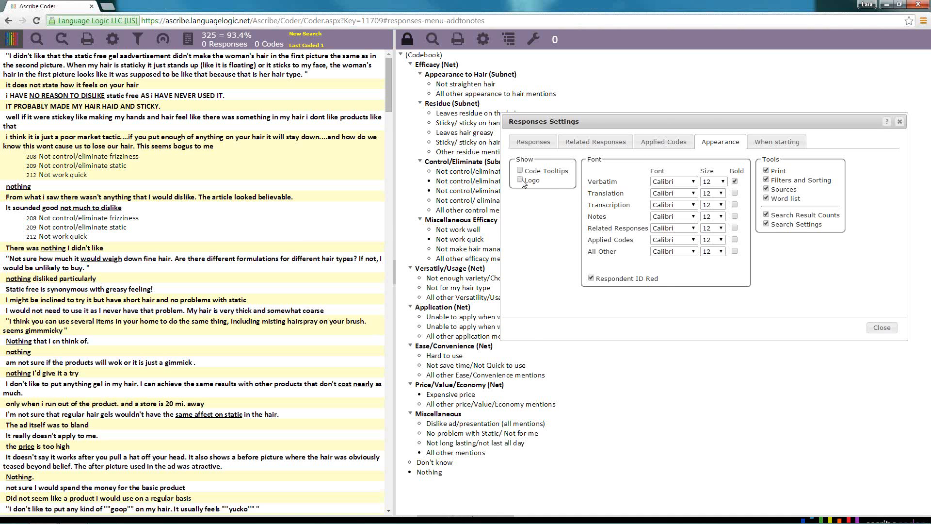
Show the Remove Code Button beside the applied codes and close the responses settings
left_click(657, 145)
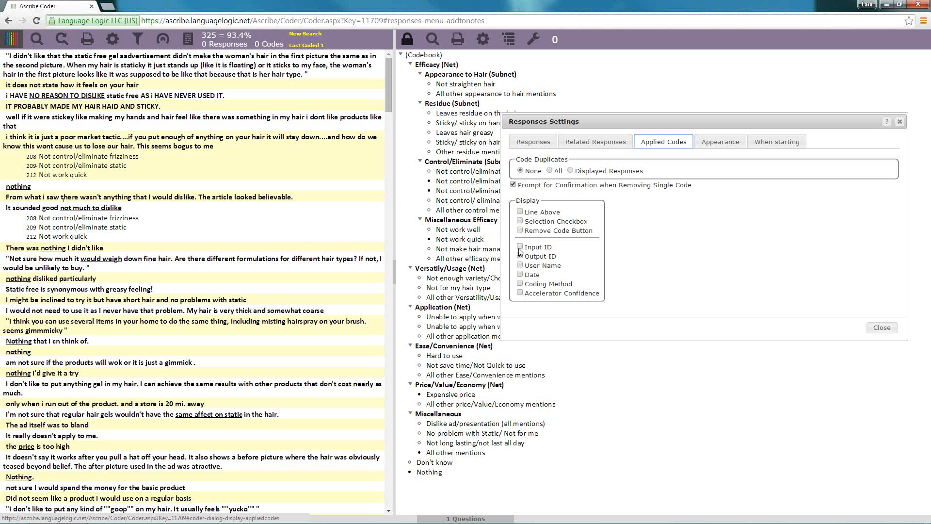
left_click(519, 231)
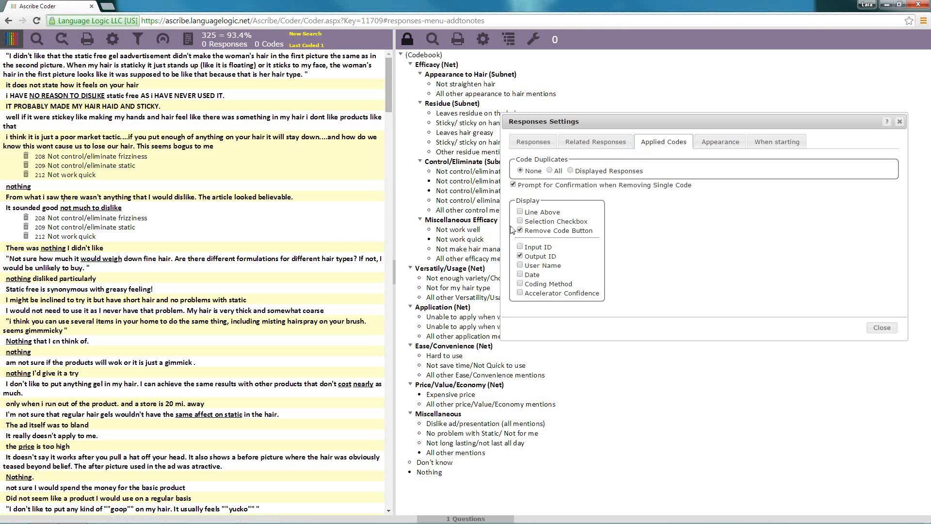
left_click(881, 328)
Remove Not control/eliminate frizziness, Not control/eliminate static and Not work quick from "It sounded good not much to dislike", confirming each removal
mouse_move(120, 218)
left_mouse_down()
mouse_move(667, 245)
mouse_move(607, 232)
mouse_move(634, 223)
mouse_move(439, 213)
mouse_move(606, 228)
left_mouse_up()
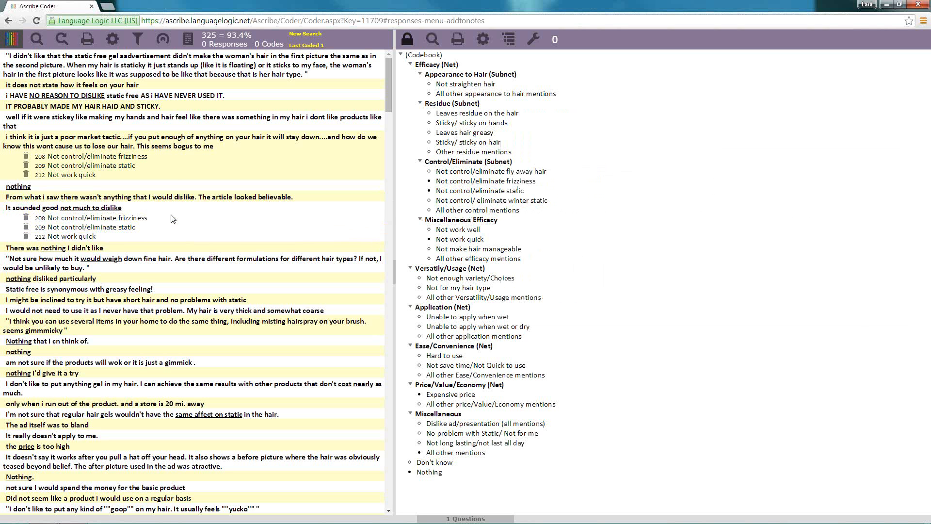
left_click(26, 218)
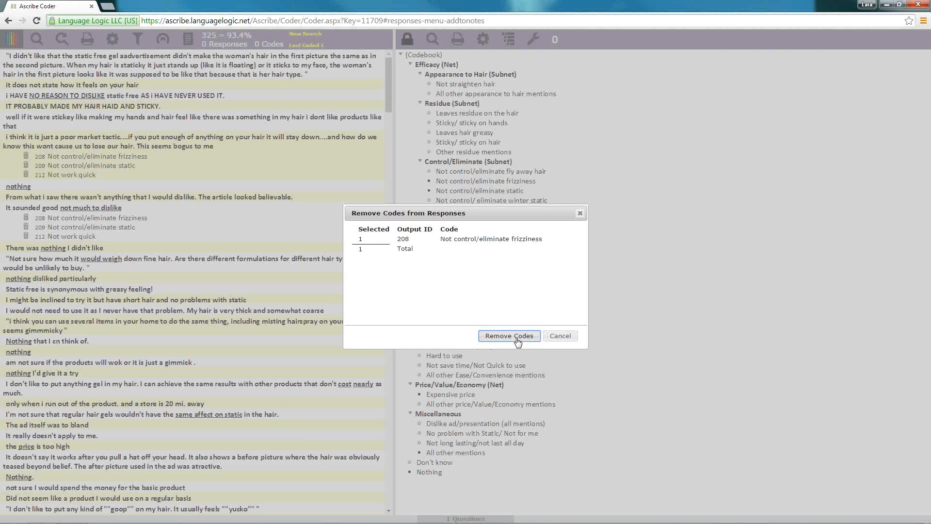
left_click(509, 336)
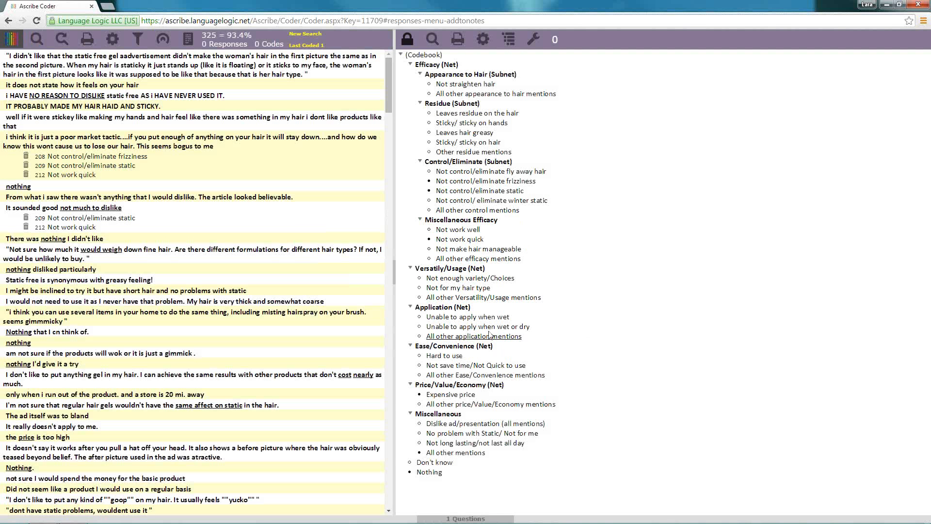
left_click(27, 219)
left_click(510, 336)
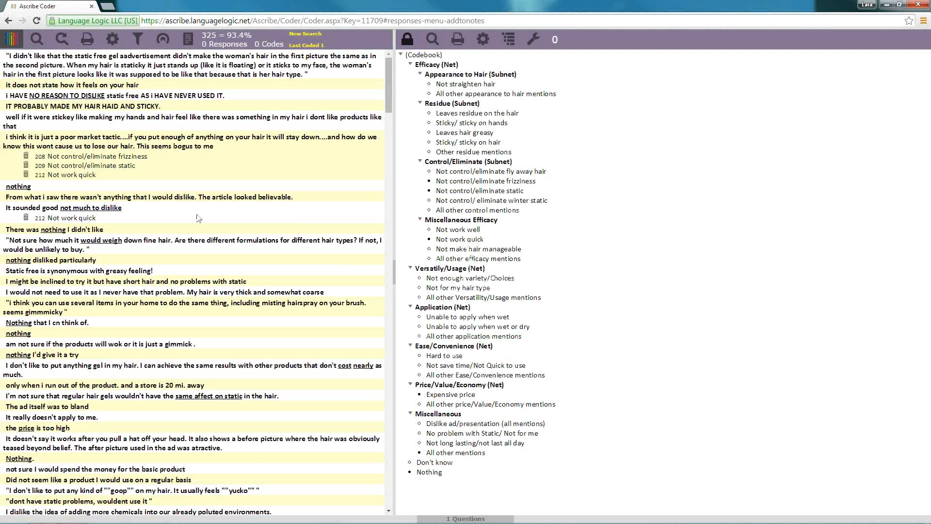
left_click(27, 217)
left_click(495, 336)
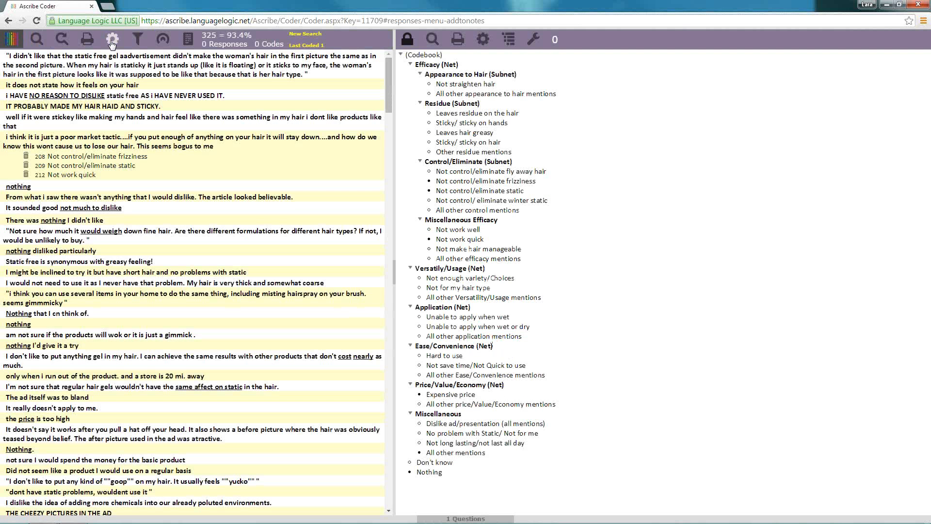
Turn off the confirmation prompt for removing a single code and remove all three codes from the "poor market tactic" response
left_click(112, 39)
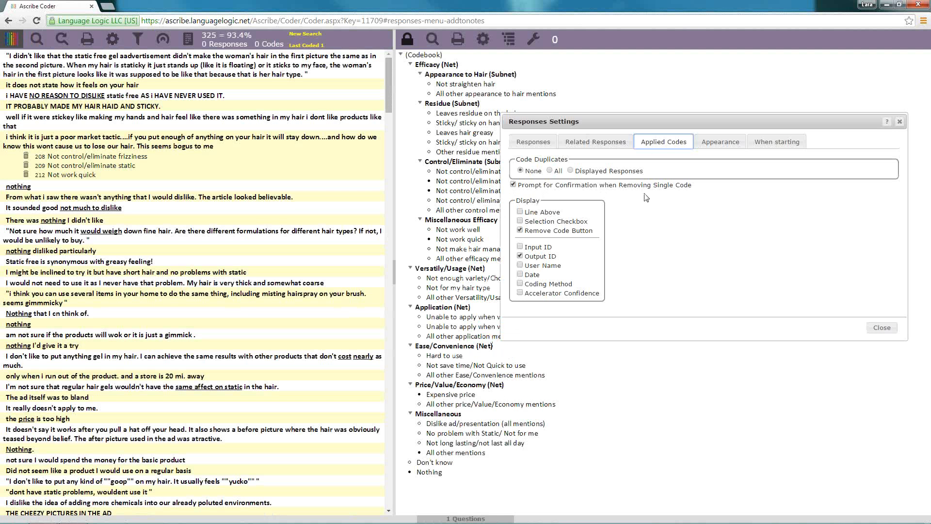
left_click(516, 187)
left_click(26, 172)
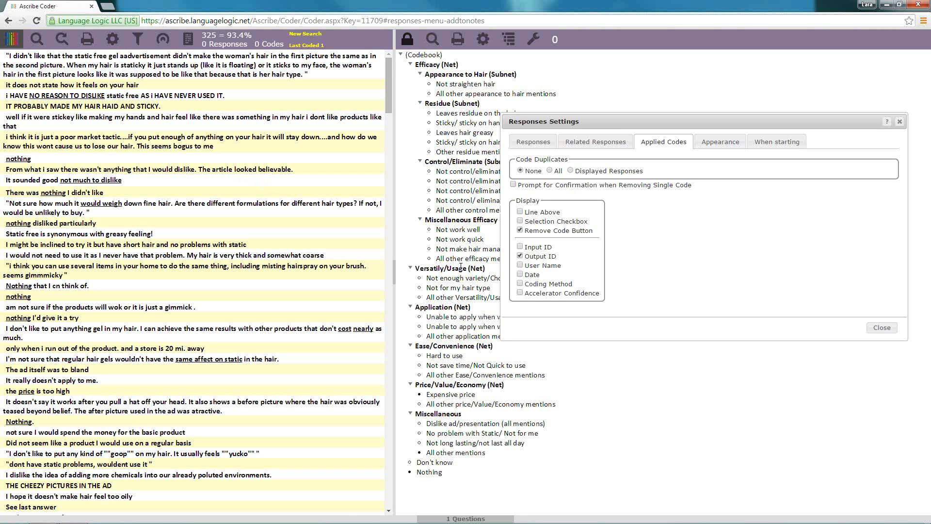
Code the "seems gimmmicky" response about misting hairspray as Not enough variety/Choices
left_click_drag(461, 280, 220, 268)
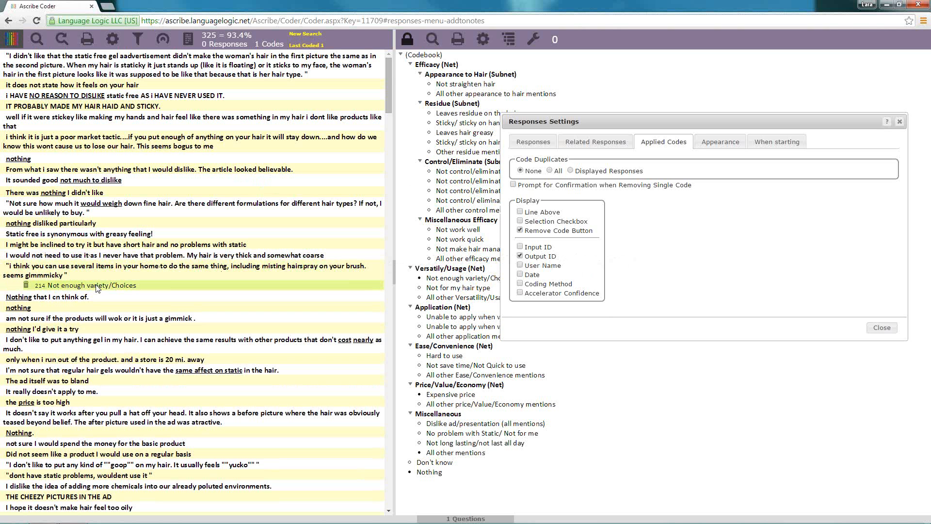
Remove the Not enough variety/Choices code from the response about misting hairspray on a brush
left_click(26, 284)
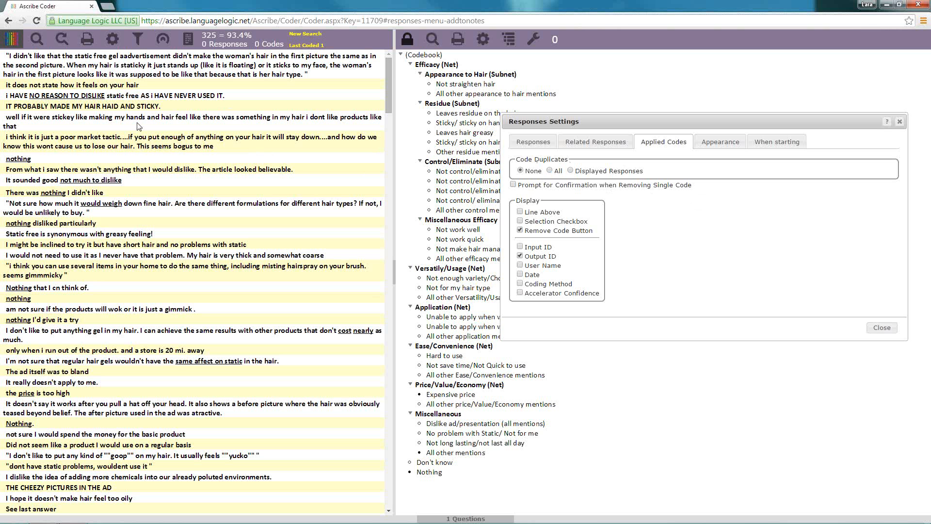
Set the response sorting to order first by Verbatim Length and then by Verbatim
left_click(138, 41)
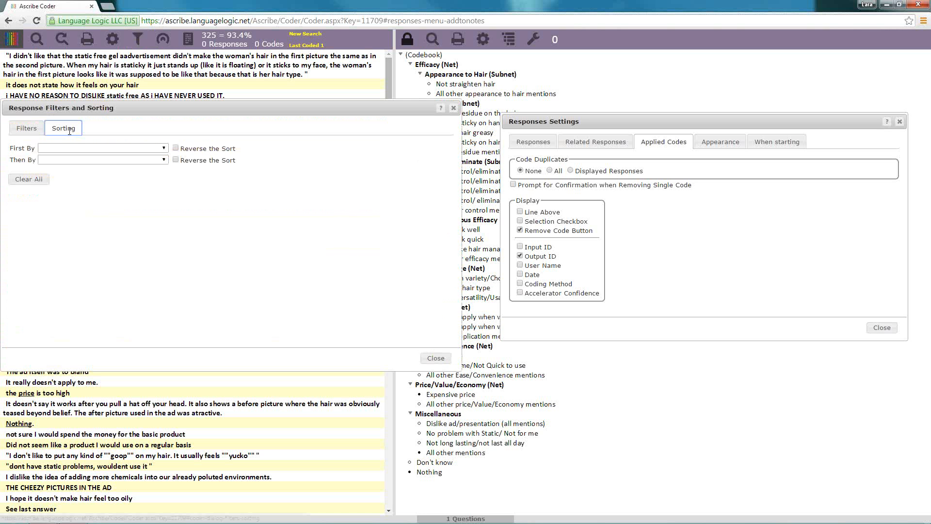
left_click(26, 128)
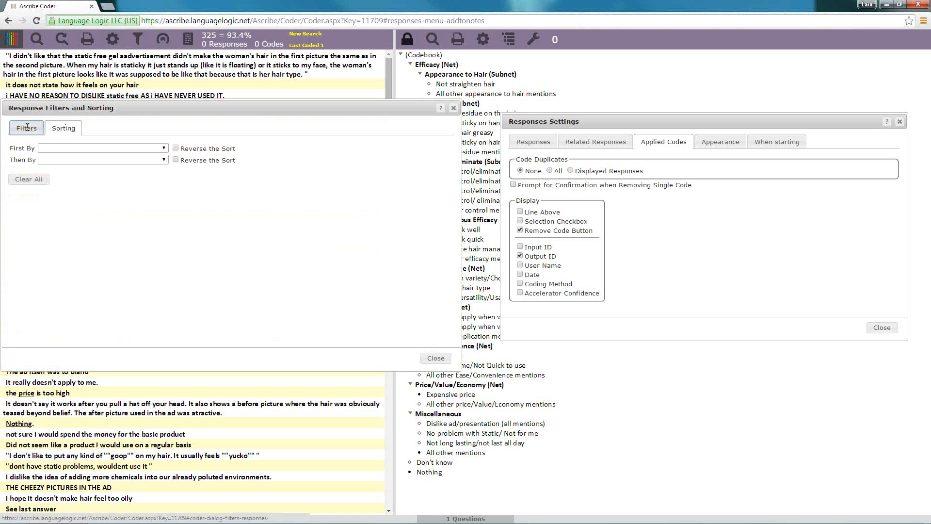
left_click(56, 129)
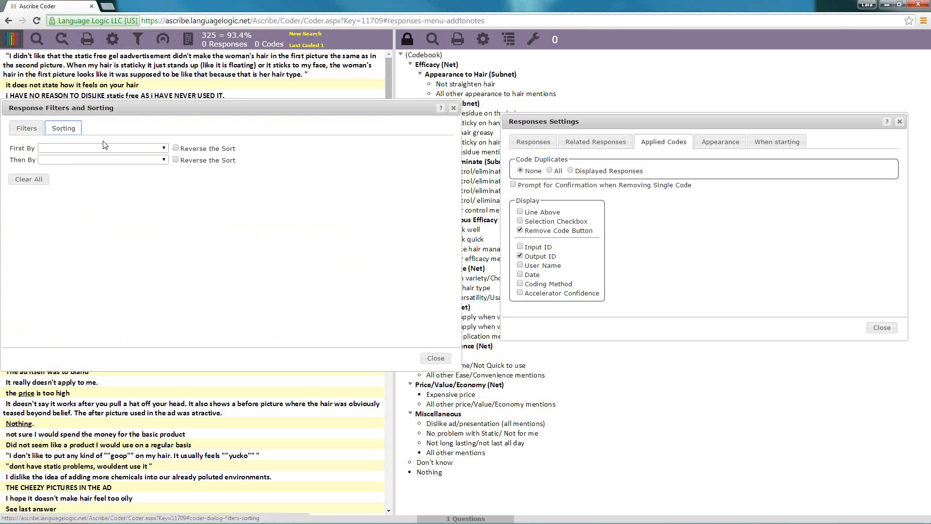
left_click(163, 149)
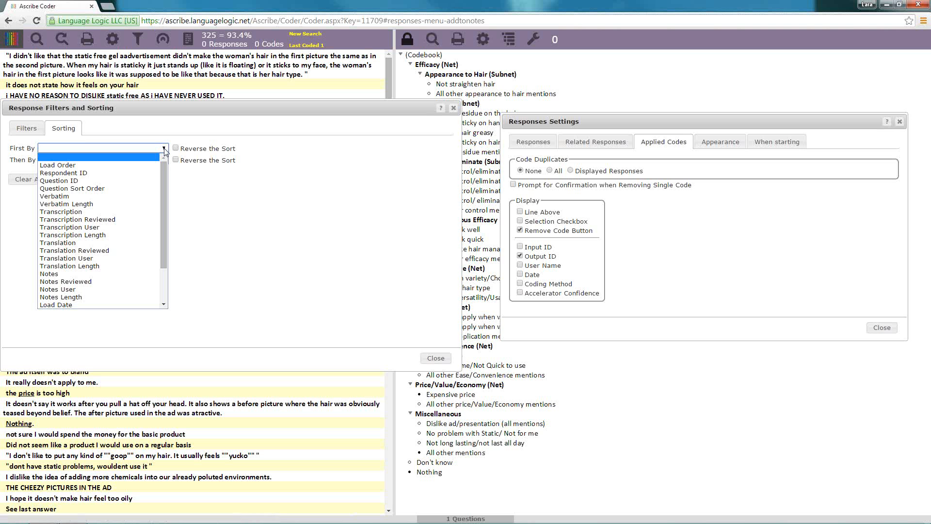
left_click(138, 204)
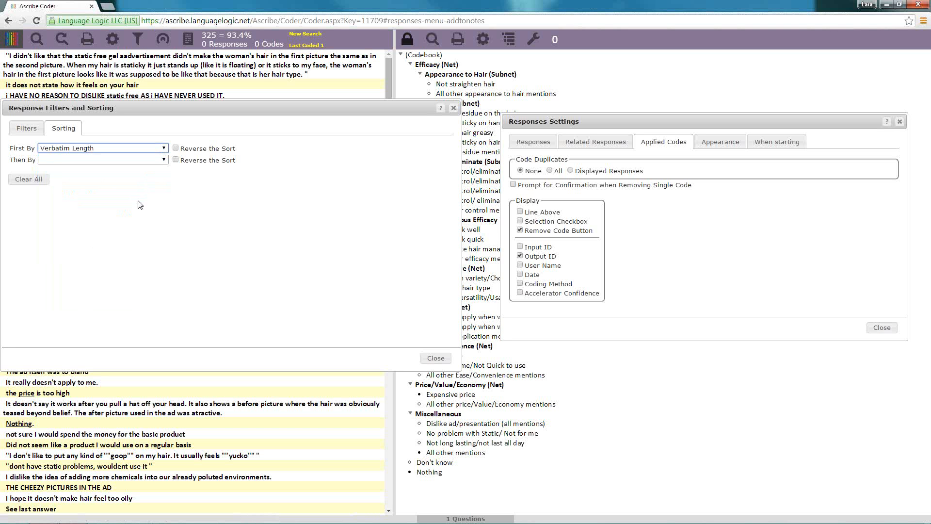
left_click(143, 160)
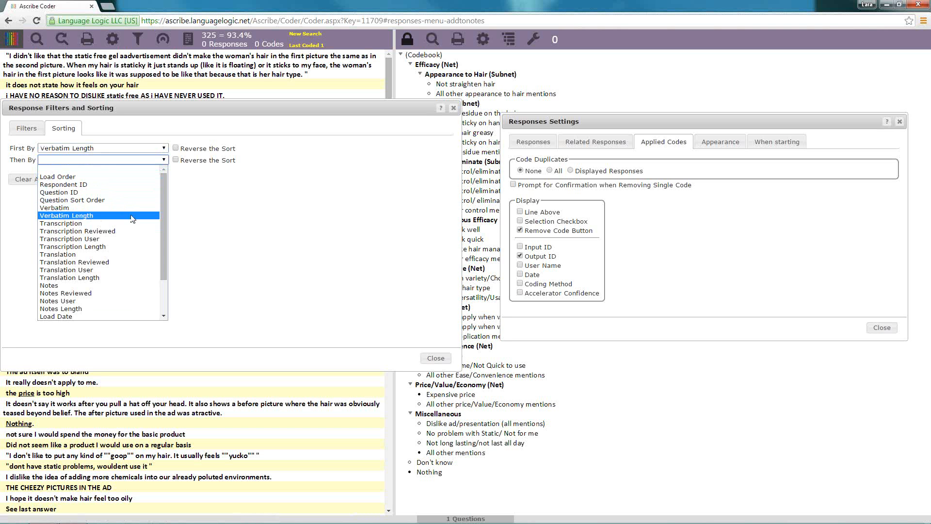
left_click(145, 208)
Review the remaining secondary sort options, close the sorting settings and refresh the responses to apply the sort
left_click(165, 160)
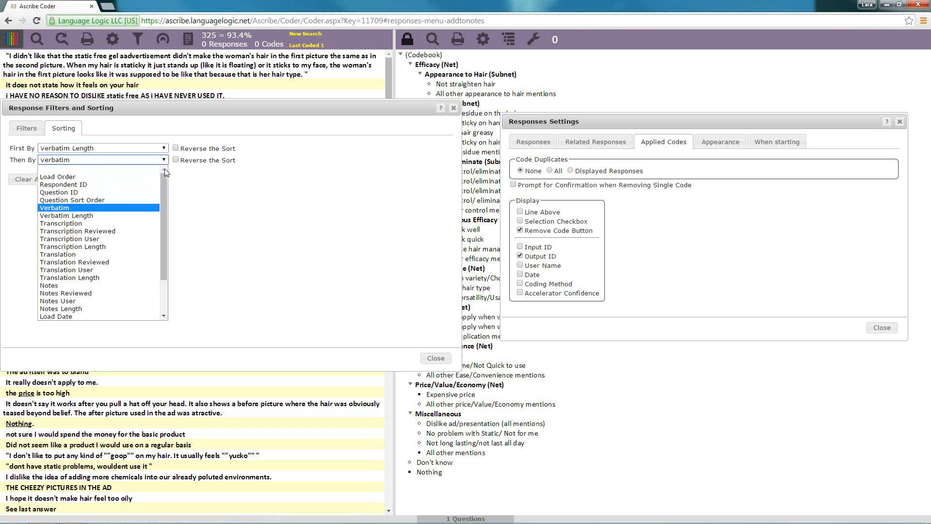
scroll(162, 184, "down", 5)
left_click_drag(159, 219, 165, 178)
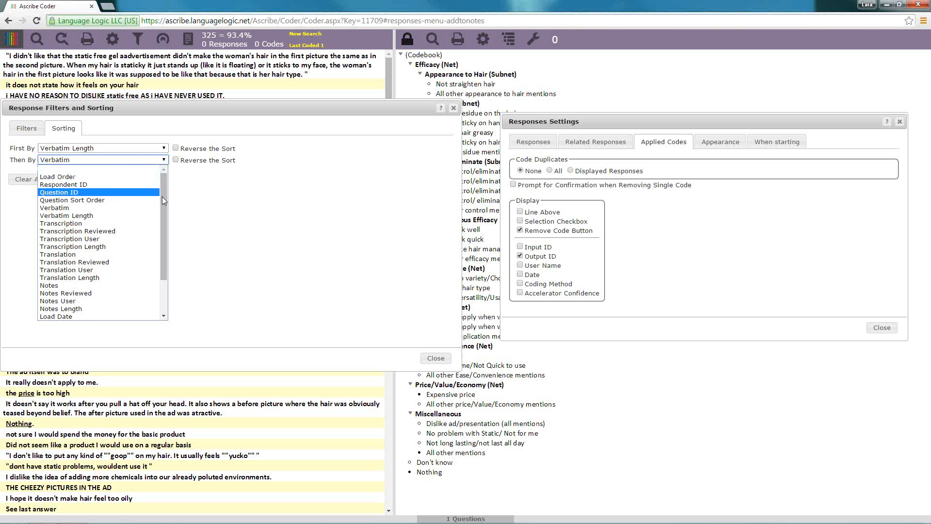
left_click_drag(161, 196, 161, 240)
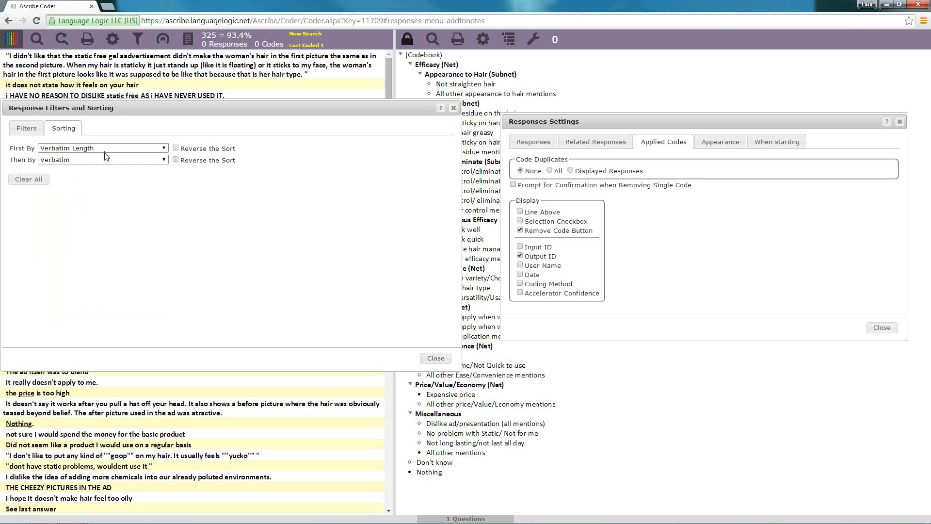
left_click(435, 358)
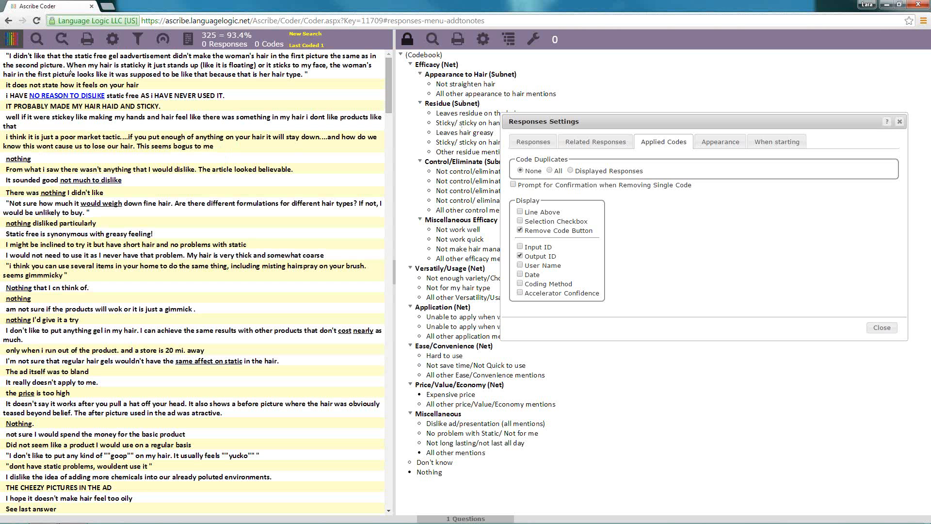
left_click(62, 40)
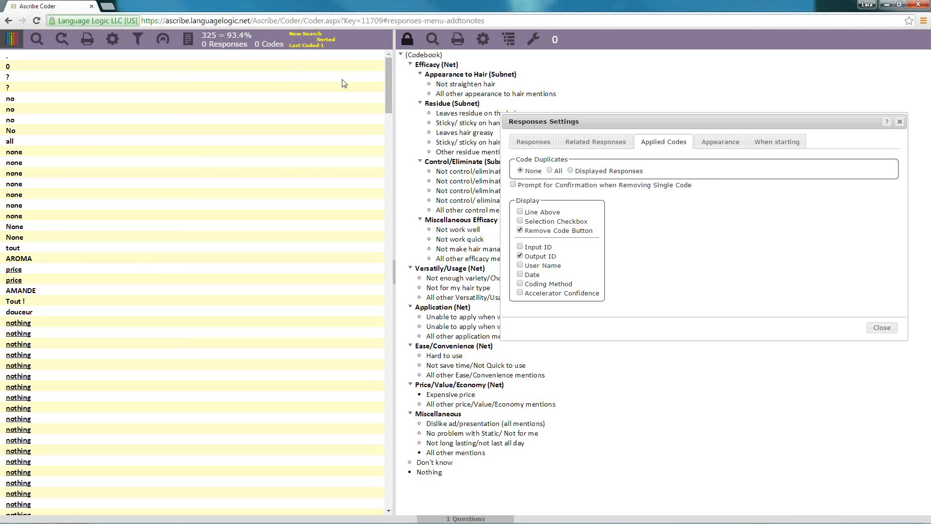
Code the first five "none" responses as Nothing, selecting the third to fifth together
mouse_move(334, 42)
left_click_drag(433, 478, 59, 175)
left_click(54, 196)
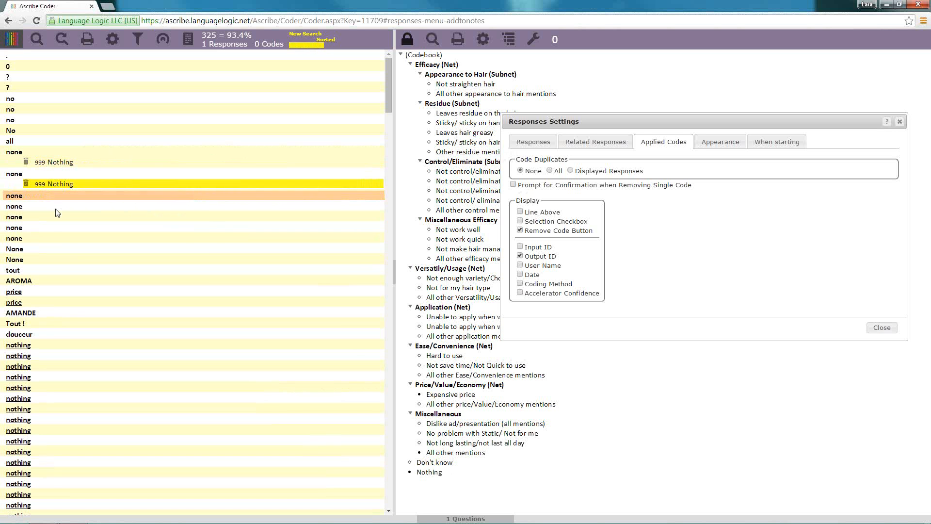
left_click(55, 207)
left_click(57, 218)
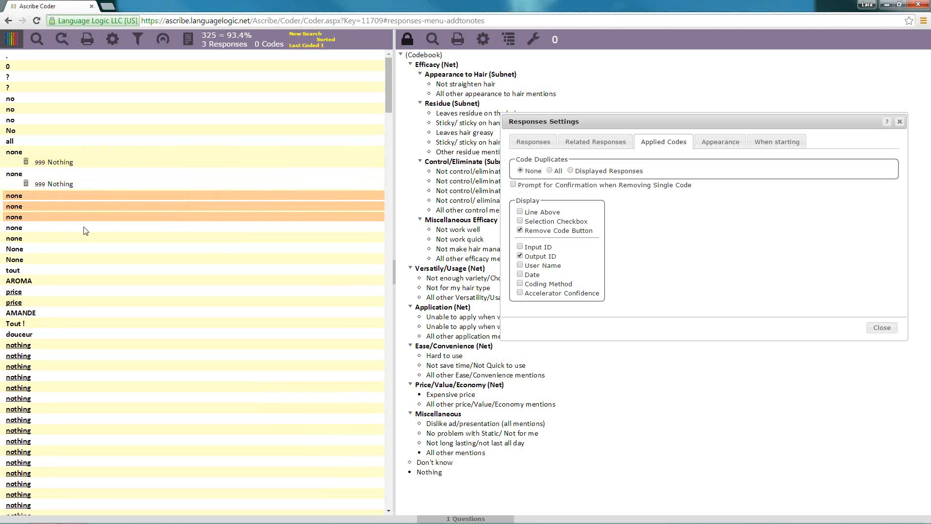
left_click(430, 473)
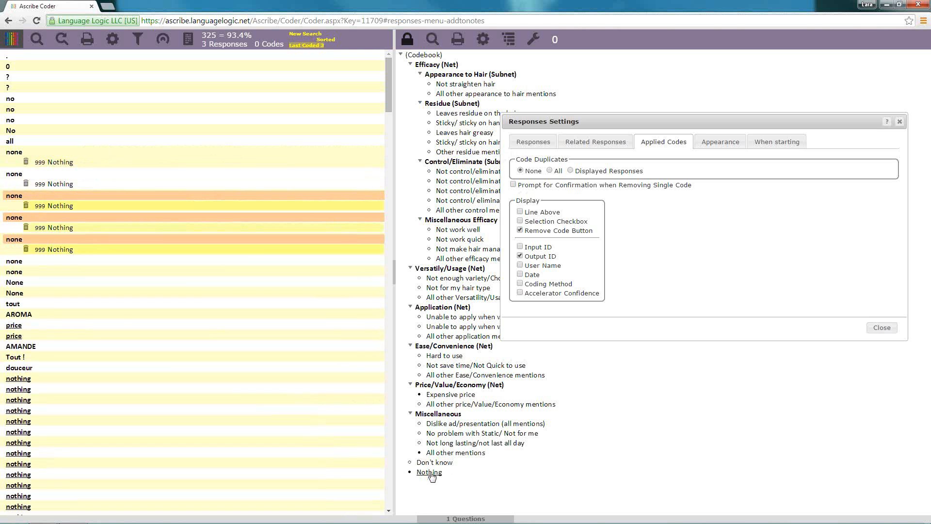
Select all responses identical to "none", code them as Nothing and clear the selection
right_click(50, 265)
mouse_move(72, 269)
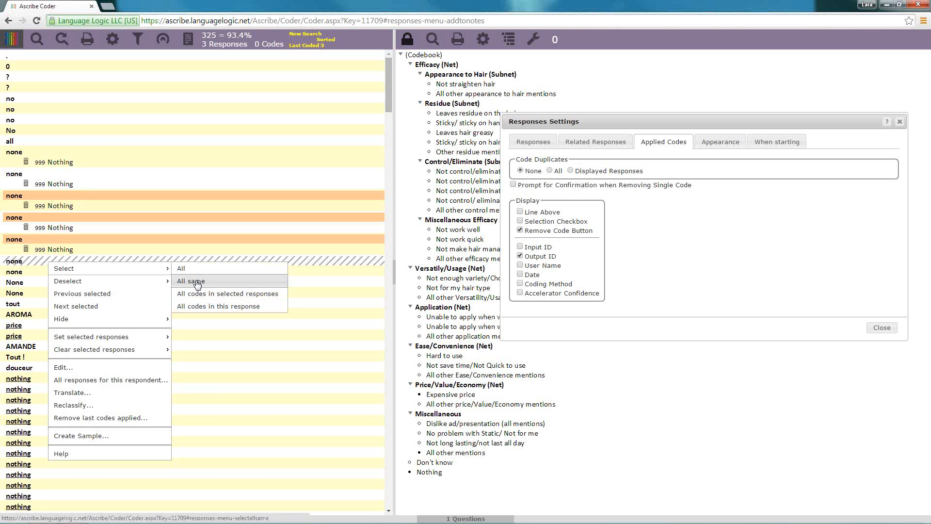
left_click(194, 284)
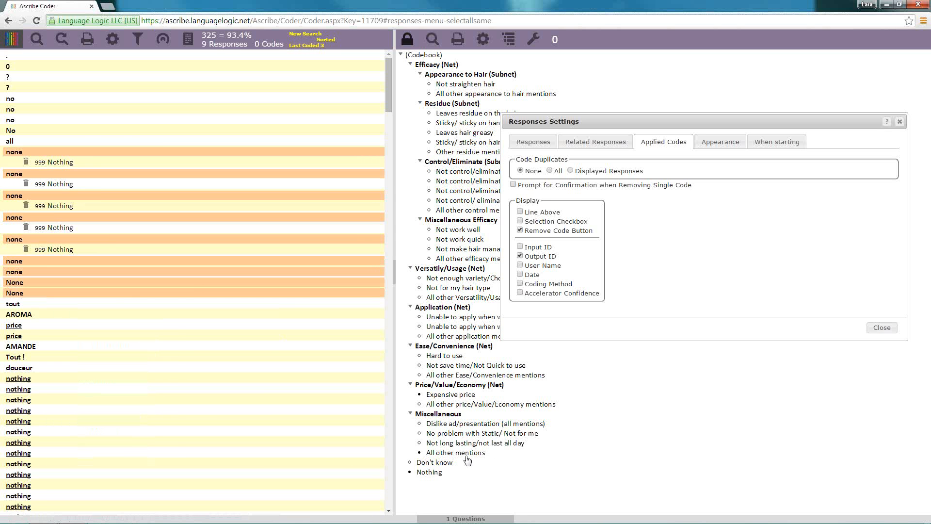
left_click(438, 473)
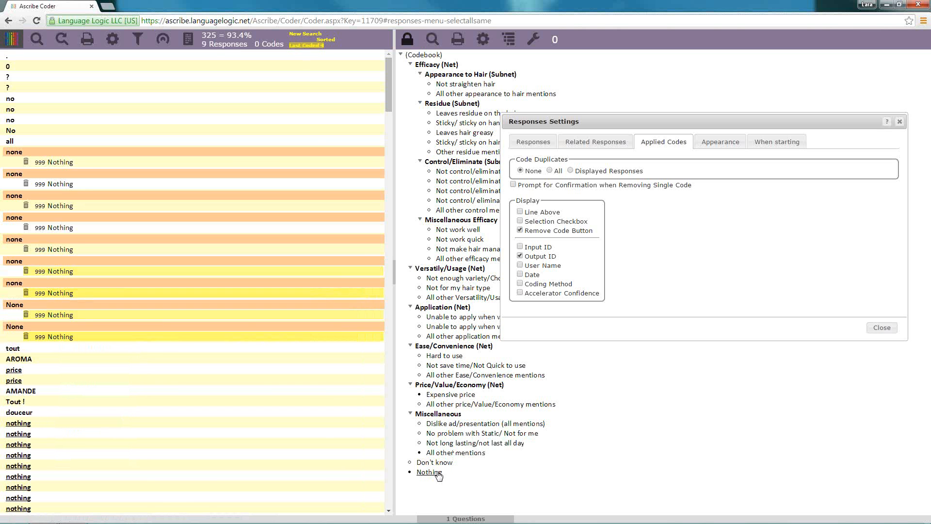
left_click(212, 46)
Set code duplicates to All and apply the Nothing code to the first "nothing" response and its duplicates
scroll(163, 303, "down", 5)
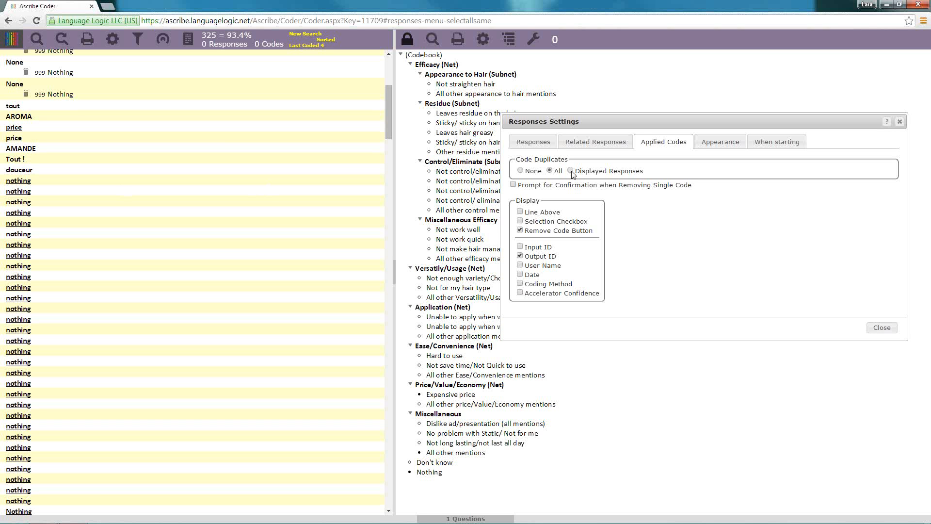
left_click(29, 184)
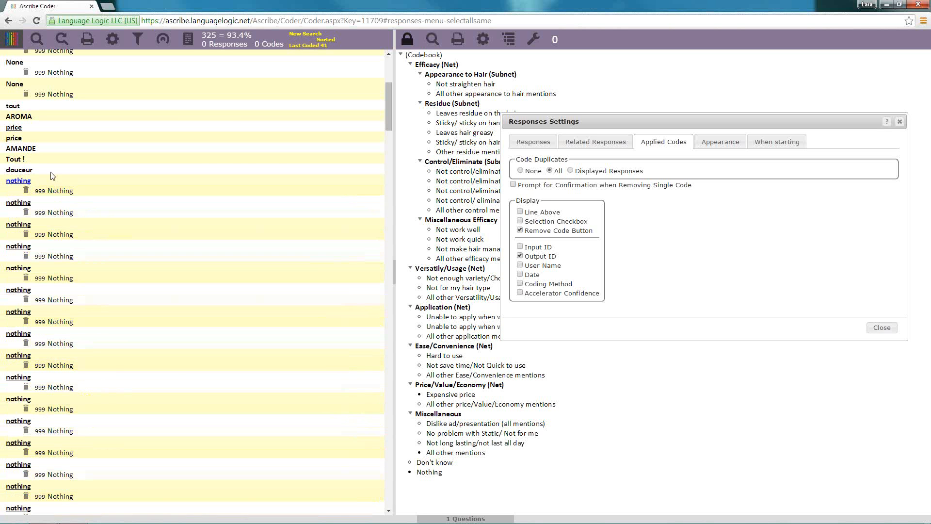
mouse_move(318, 47)
Code the "Nothing." responses written with a trailing period as Nothing
left_click_drag(387, 108, 388, 218)
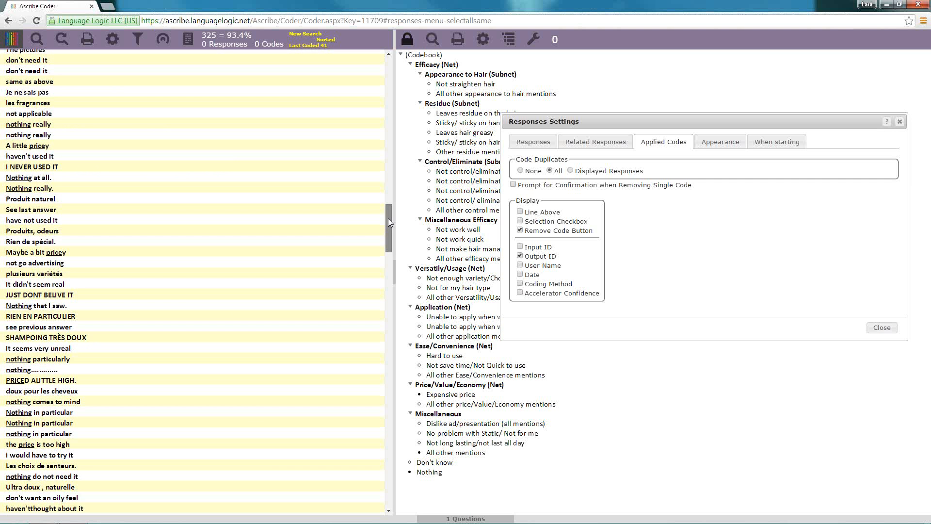
scroll(39, 189, "up", 6)
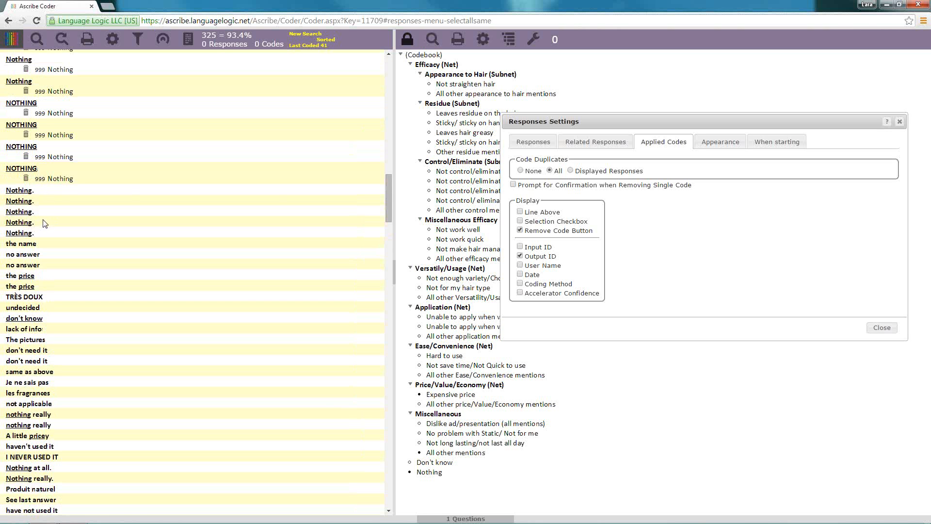
mouse_move(430, 472)
left_mouse_down()
mouse_move(210, 322)
mouse_move(208, 211)
left_mouse_up()
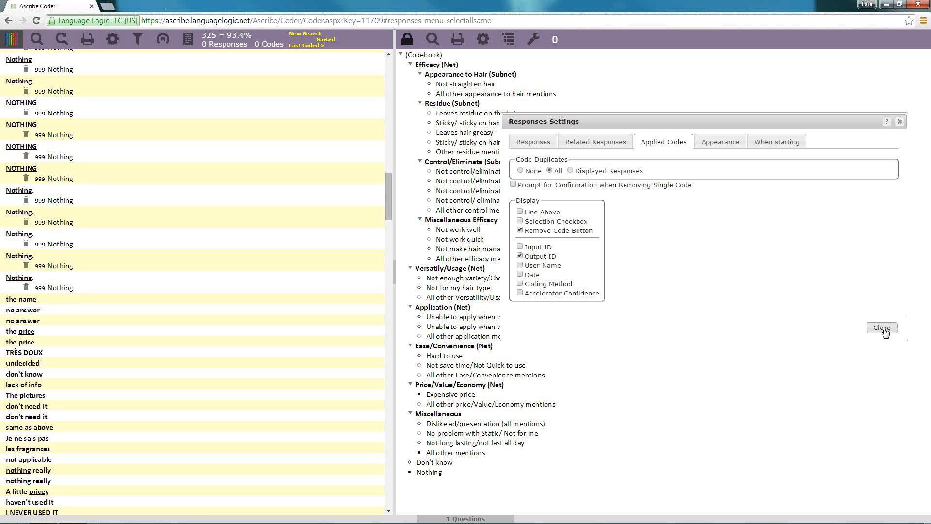
In the responses appearance settings, hide the Print, Filters and Sorting, Sources and Word list tools
left_click(726, 147)
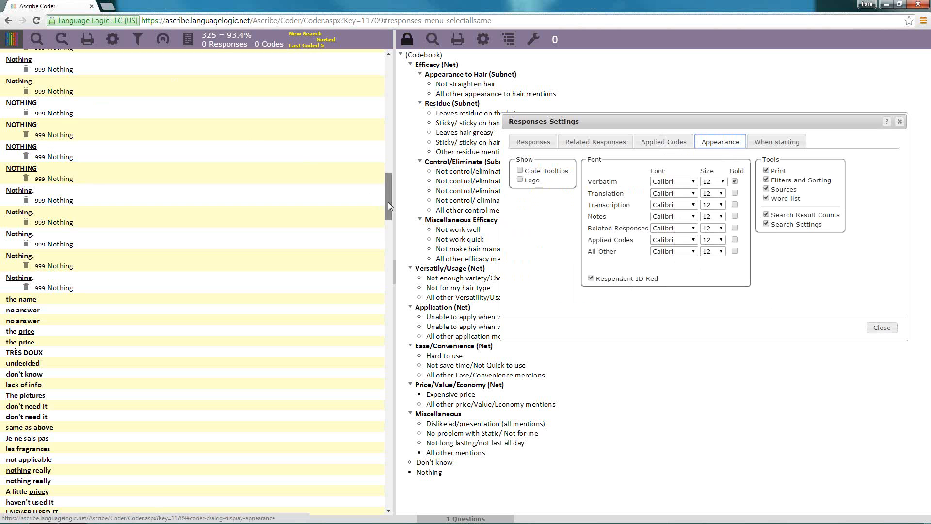
left_click_drag(388, 202, 389, 53)
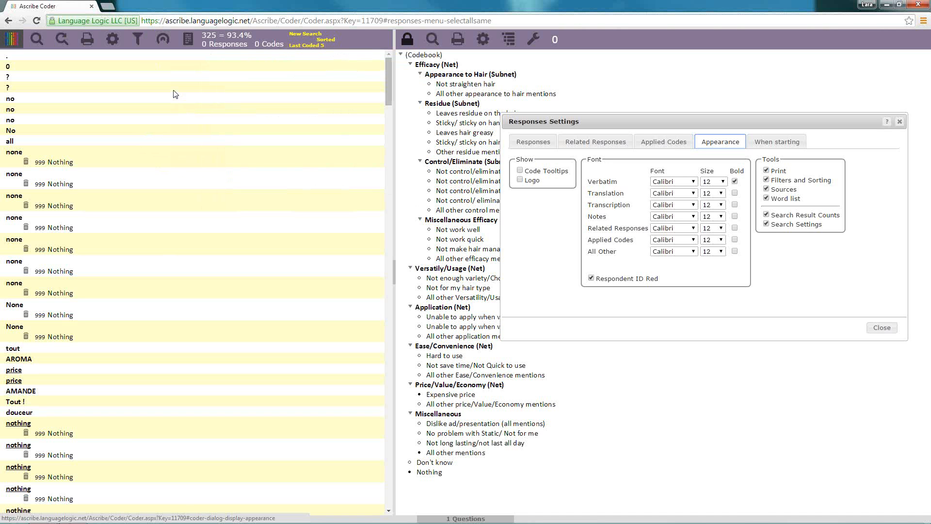
left_click(767, 172)
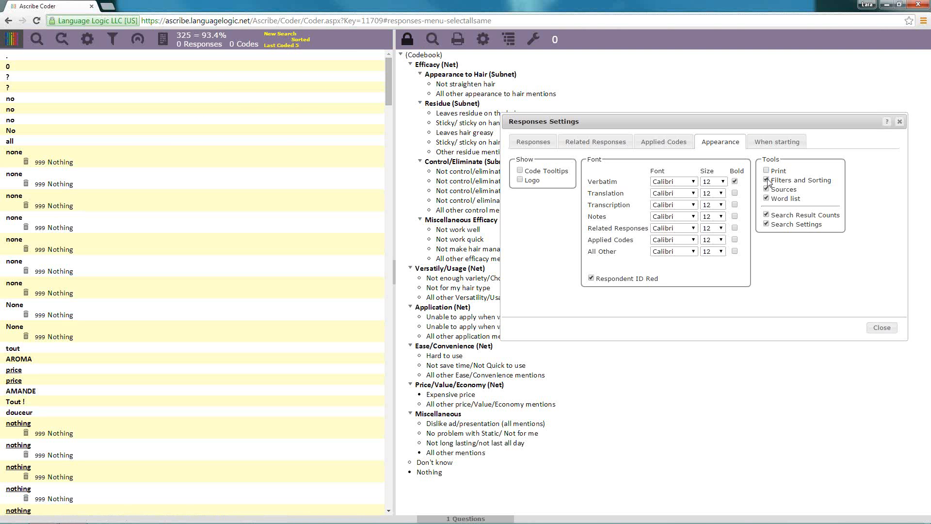
left_click(767, 180)
left_click(767, 181)
left_click(767, 181)
left_click(767, 189)
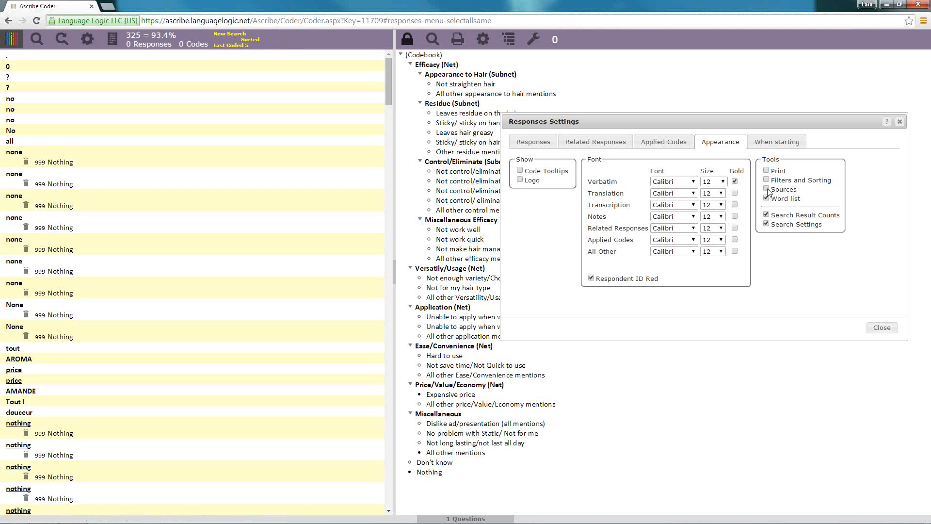
left_click(767, 189)
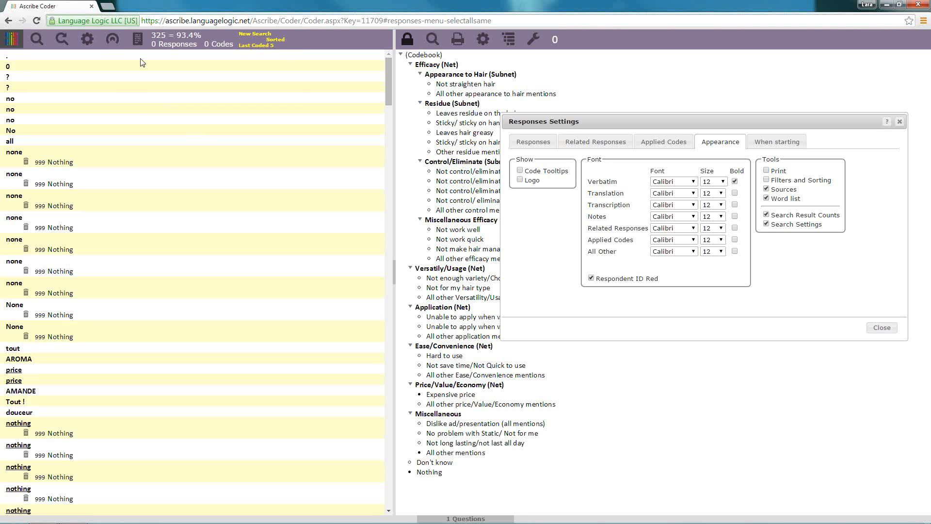
left_click(767, 190)
left_click(766, 199)
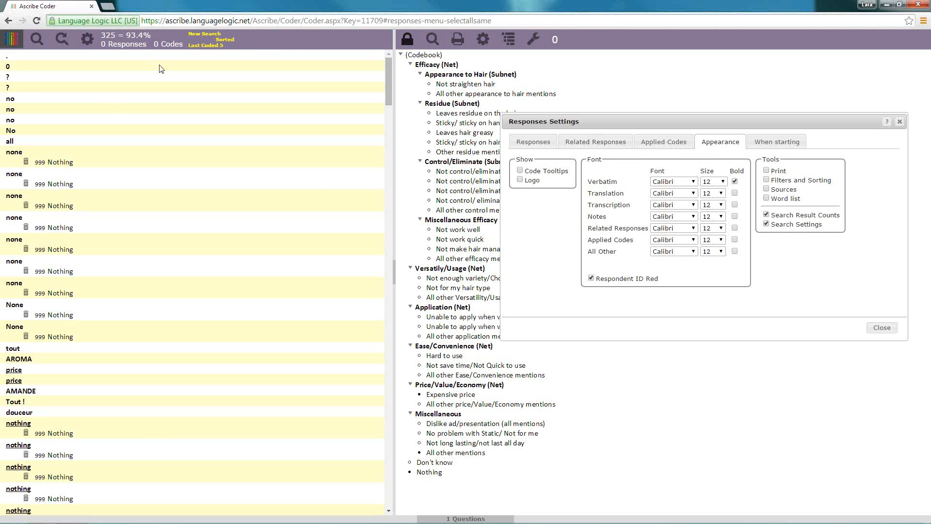
Switch the display of Search Result Counts and Search Settings off and back on
left_click(767, 214)
left_click(767, 214)
left_click(766, 224)
left_click(767, 224)
Inspect the search summary, the sorting settings and the last codes applied, closing each dialog without changes
mouse_move(214, 36)
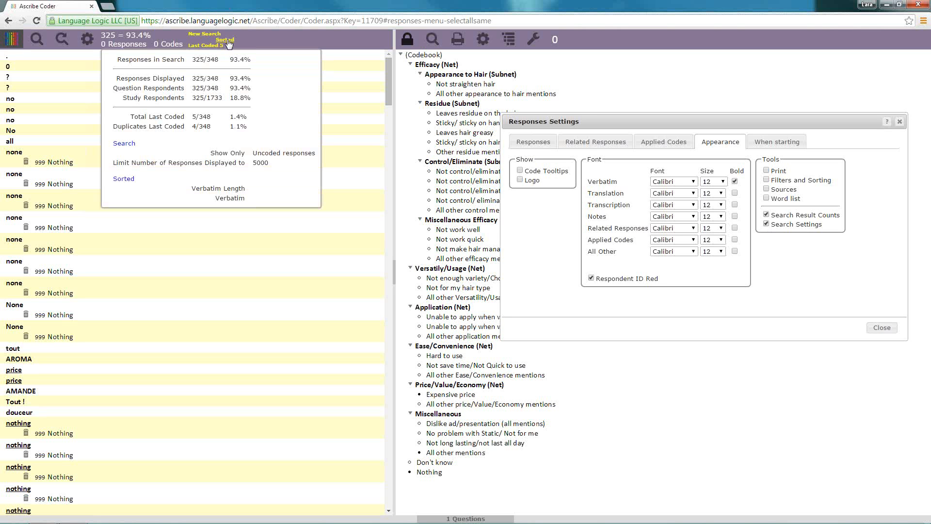
left_click(228, 41)
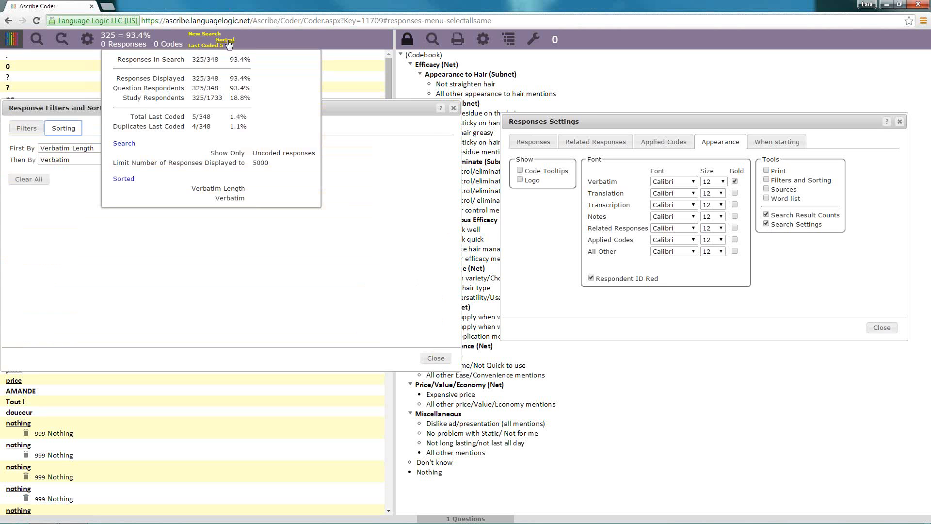
left_click(454, 107)
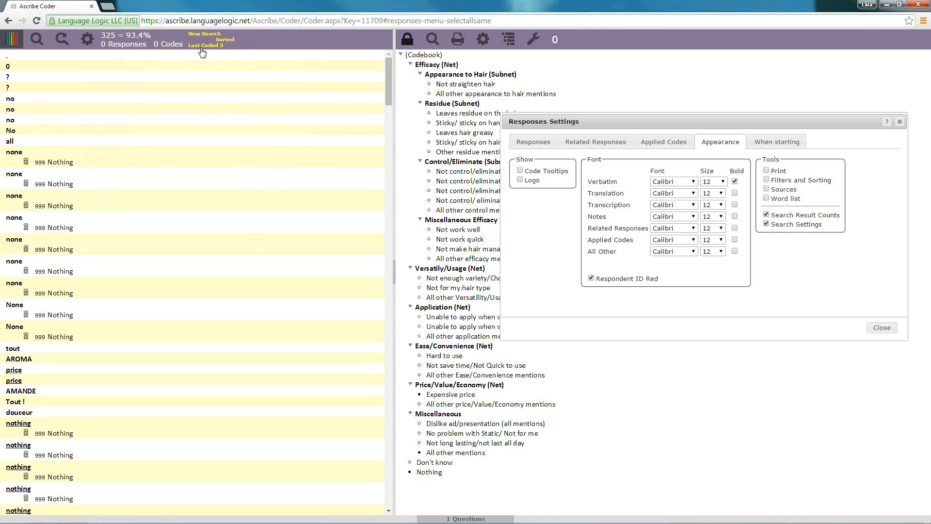
left_click(200, 45)
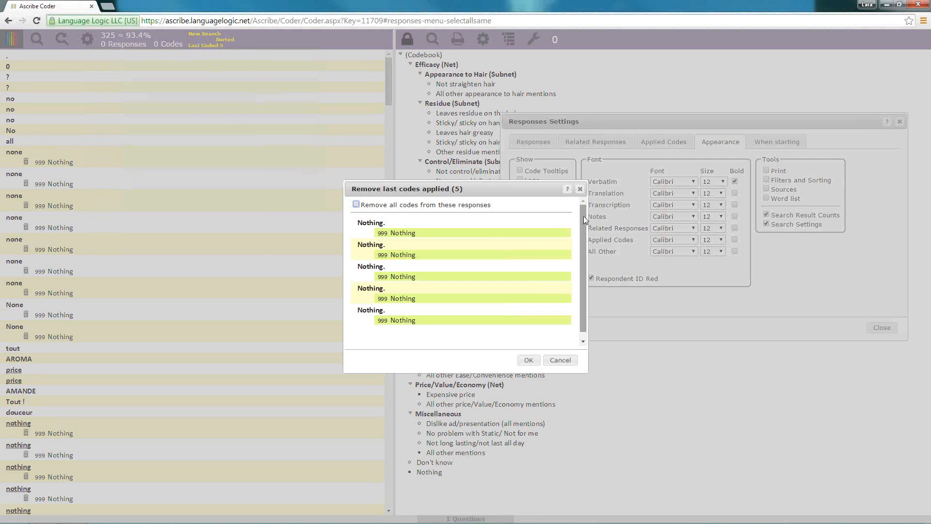
mouse_move(584, 217)
left_mouse_down()
mouse_move(584, 278)
mouse_move(584, 214)
left_mouse_up()
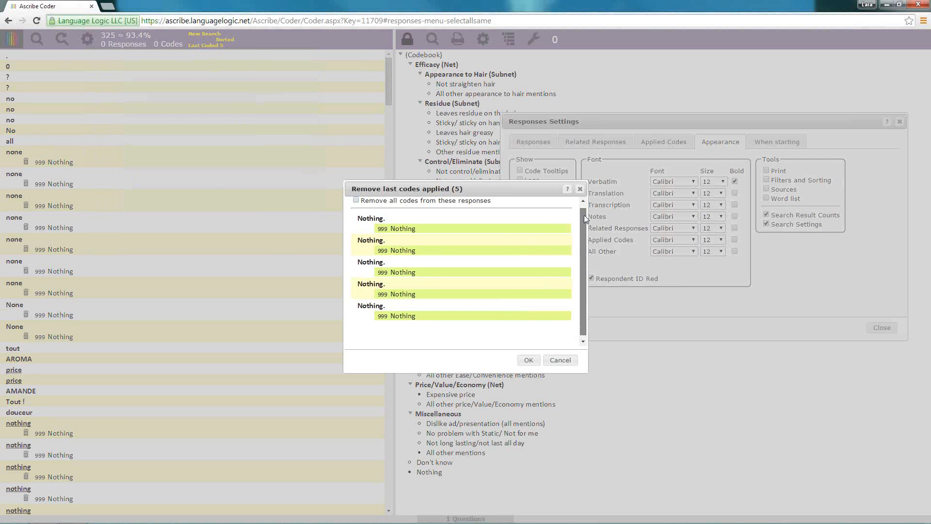
left_click(581, 189)
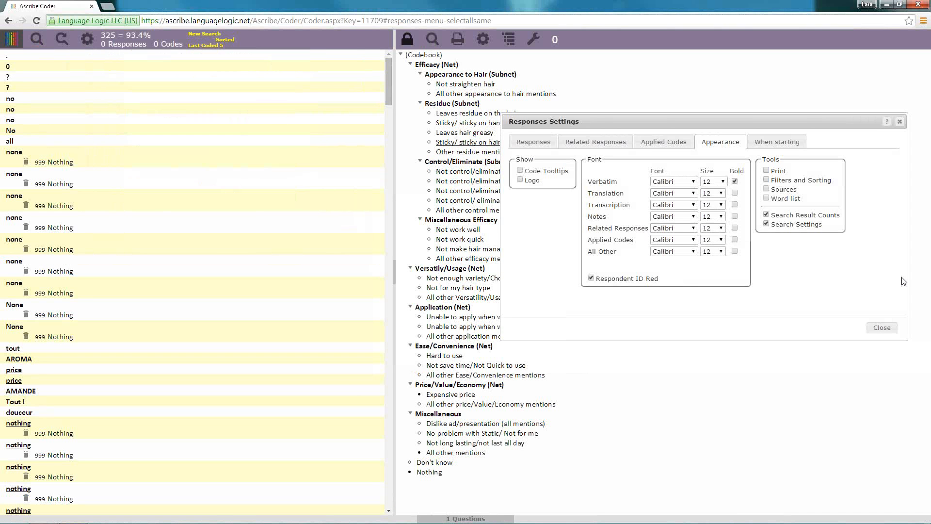
Hide the Search Settings summary in the responses appearance settings and close the settings
left_click(766, 224)
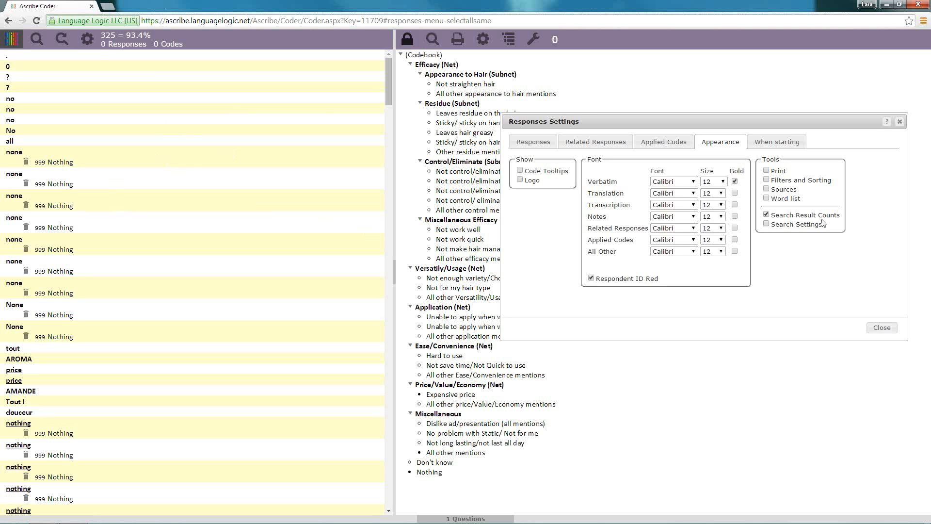
mouse_move(124, 47)
left_click(892, 329)
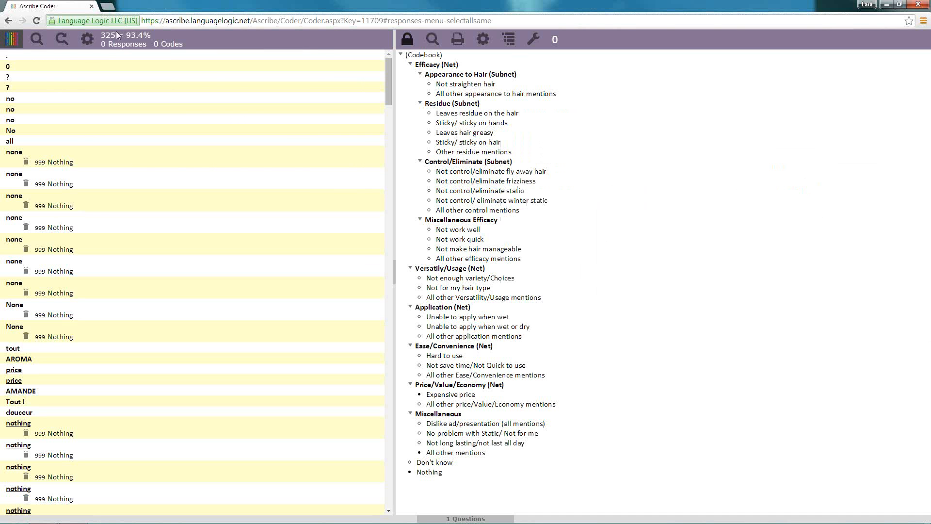
Examine the print options for the responses, moving the dialog aside, and cancel without printing
left_click(12, 41)
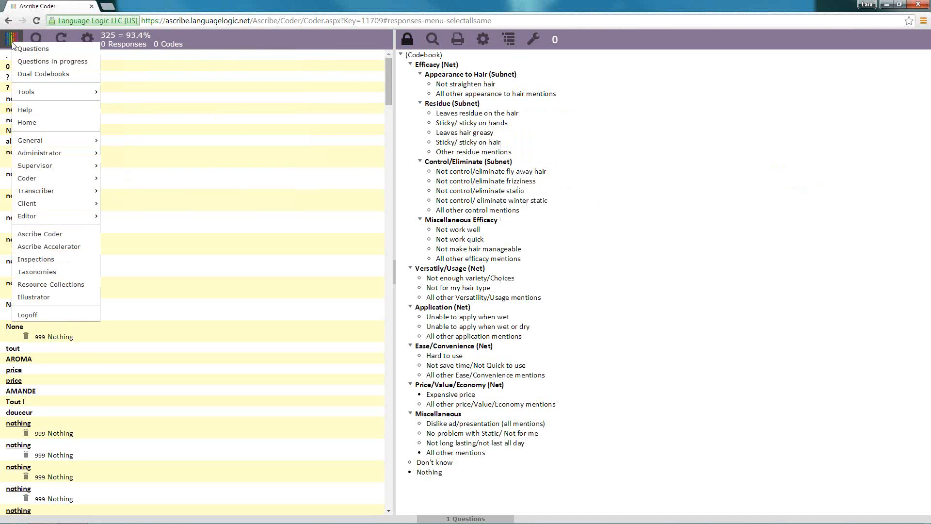
mouse_move(35, 97)
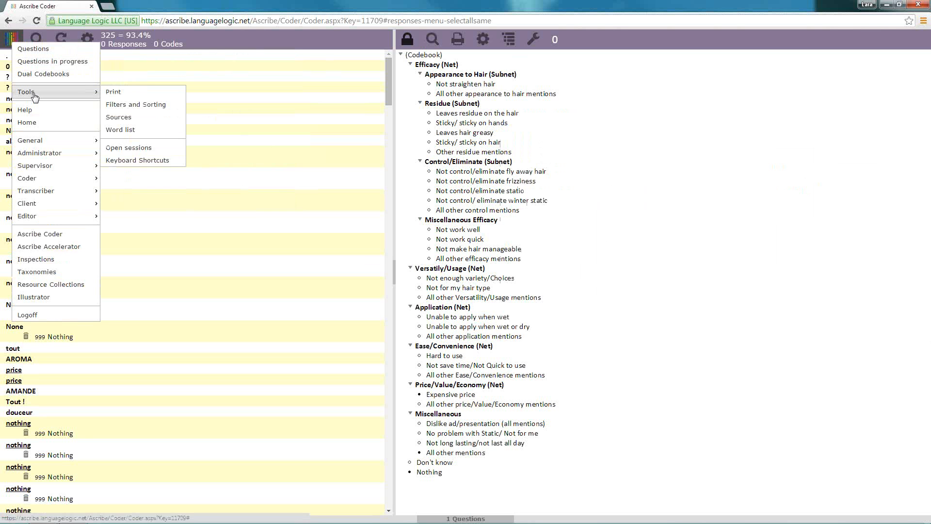
left_click(117, 93)
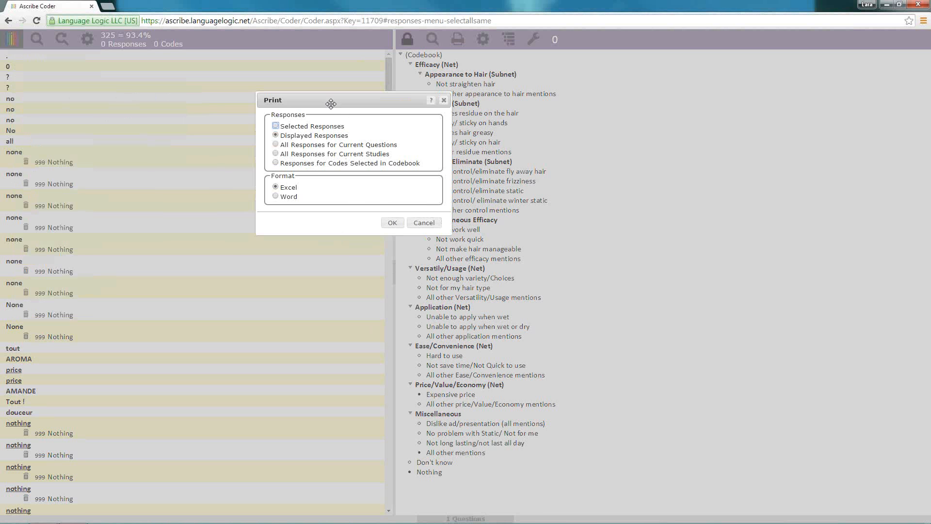
left_click_drag(331, 102, 256, 103)
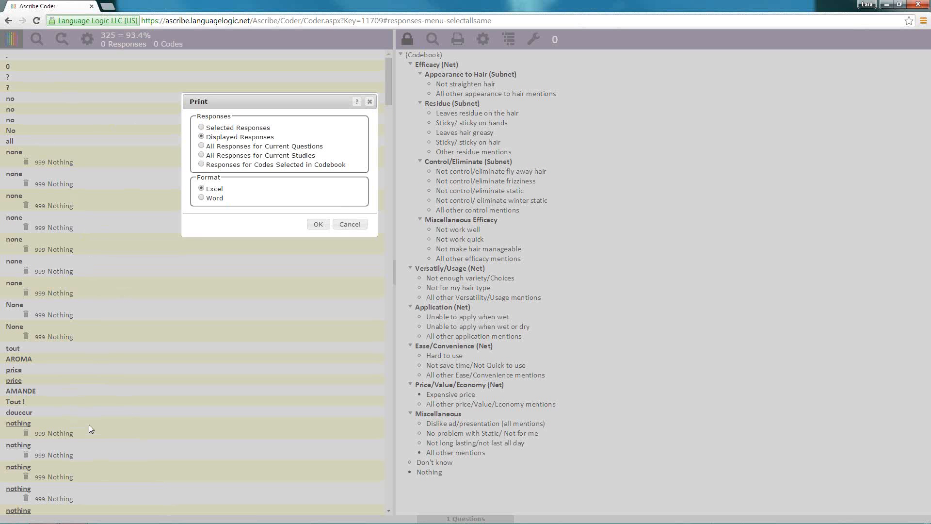
left_click(349, 227)
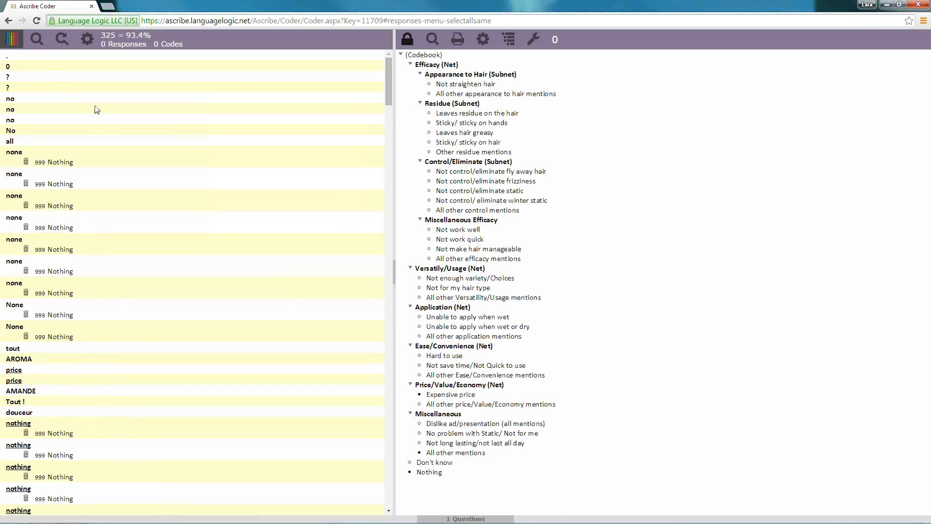
Display the Study ID, Question ID and Respondent ID with each response and close the settings
left_click(91, 44)
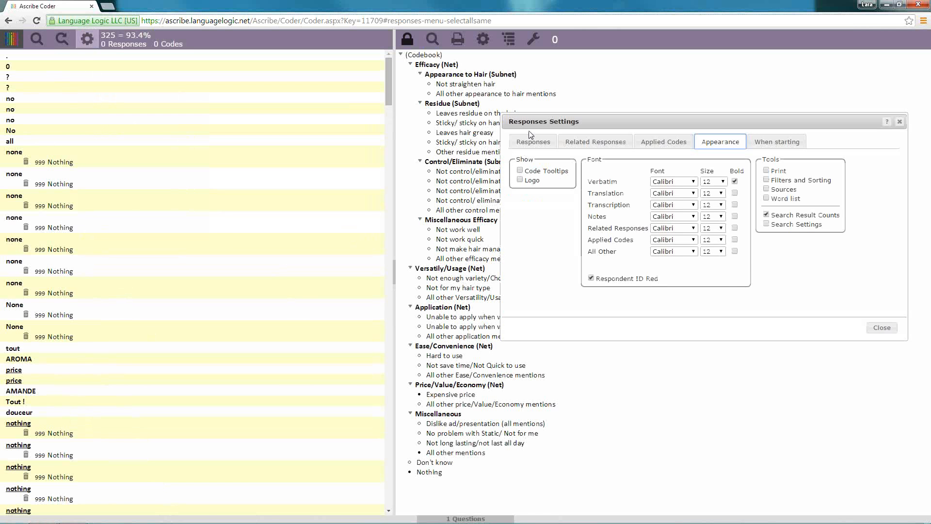
left_click(533, 142)
left_click(641, 170)
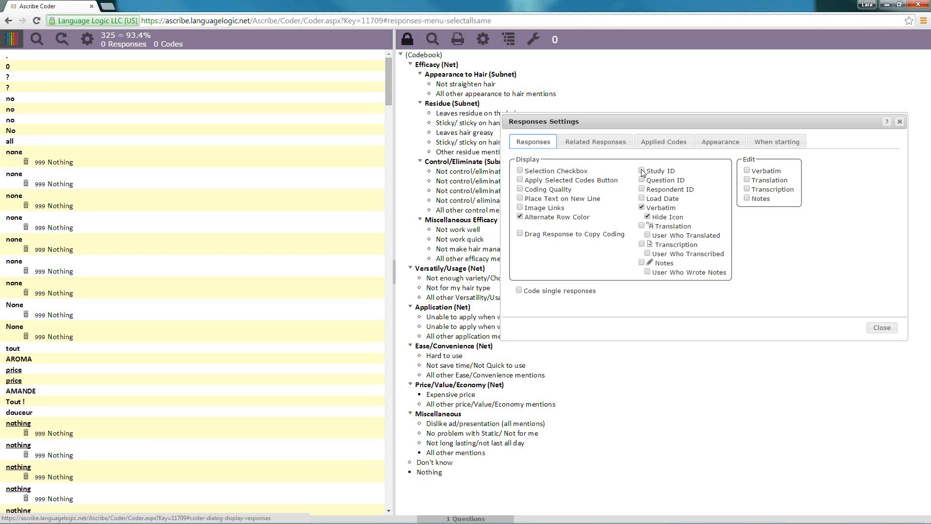
left_click(641, 180)
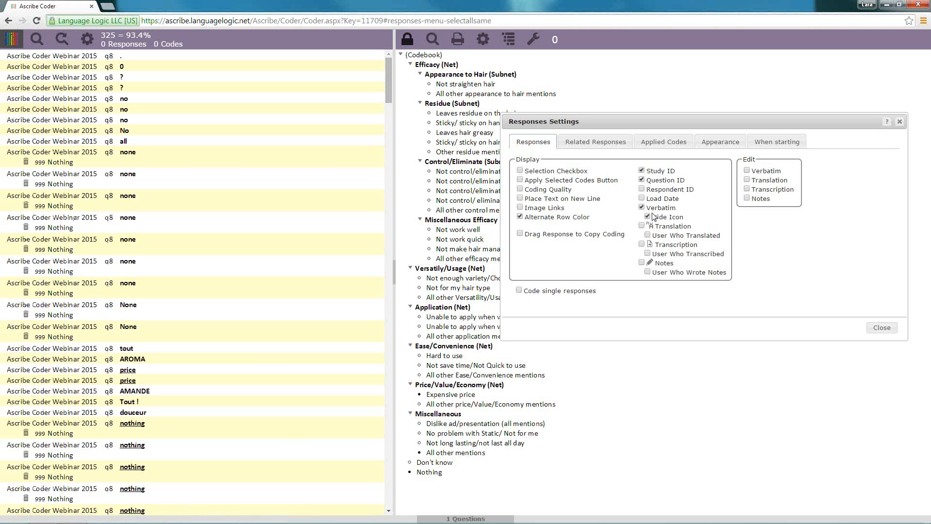
left_click(644, 190)
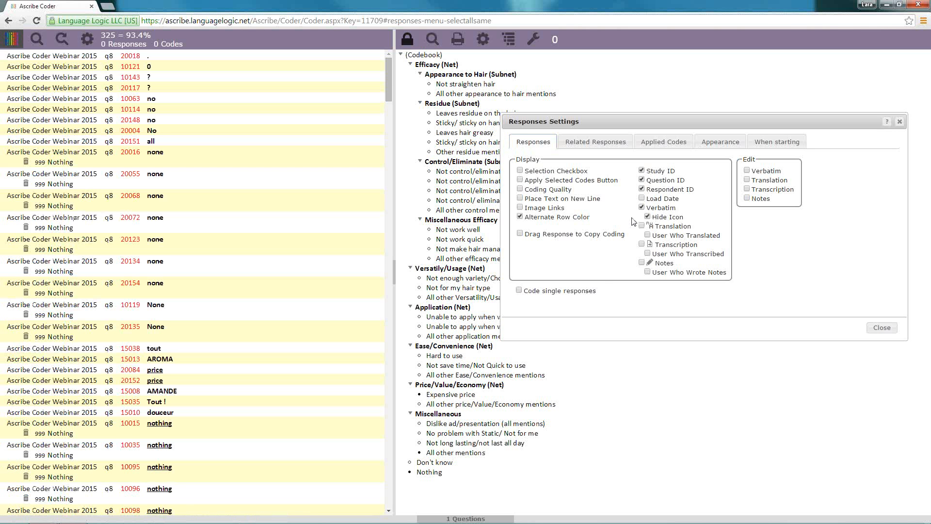
left_click(881, 328)
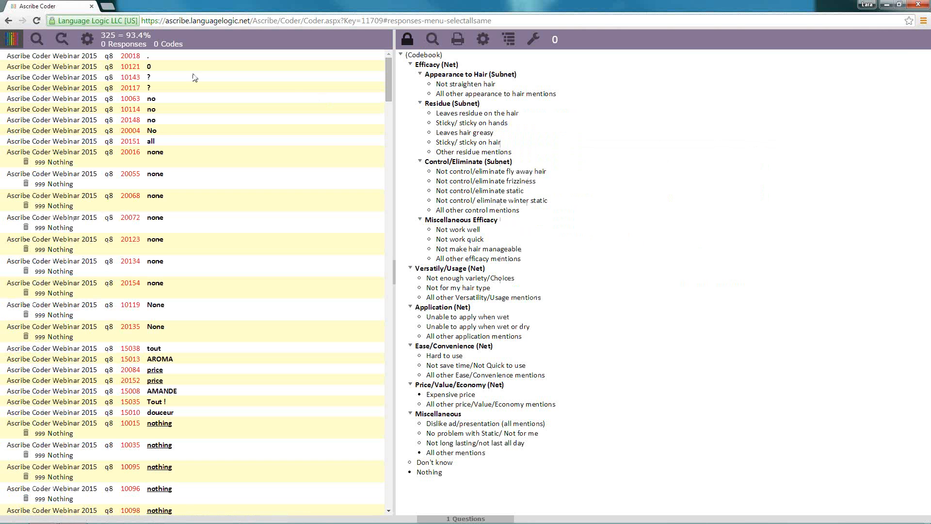
Set up a response printout covering All Responses for Current Questions
left_click(20, 40)
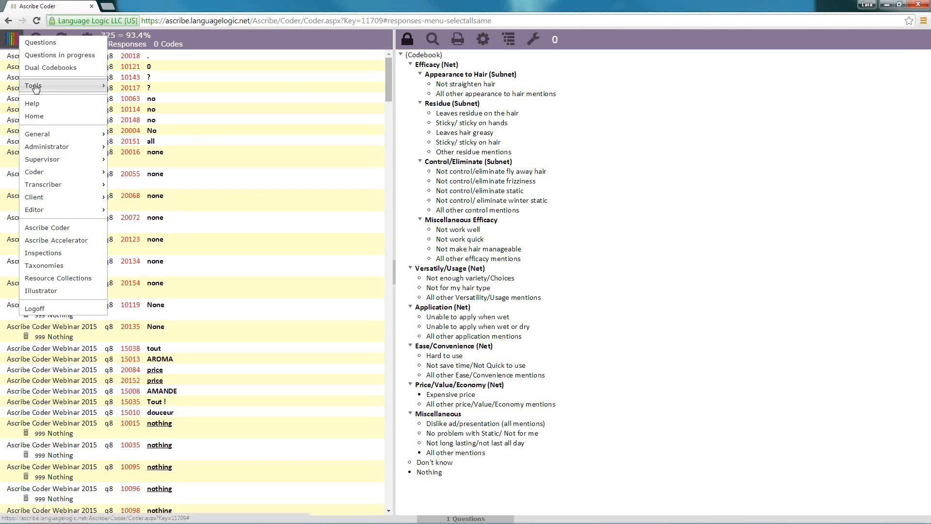
mouse_move(37, 85)
left_click(121, 85)
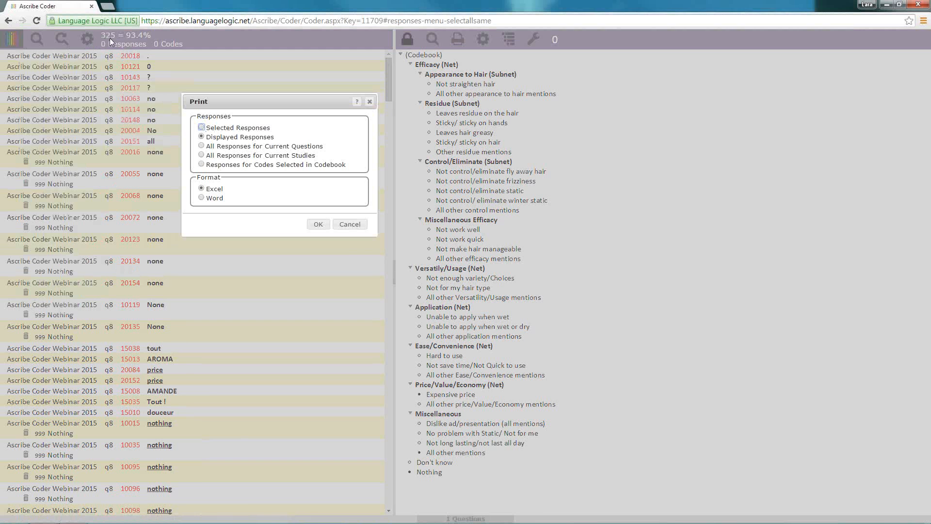
left_click(202, 146)
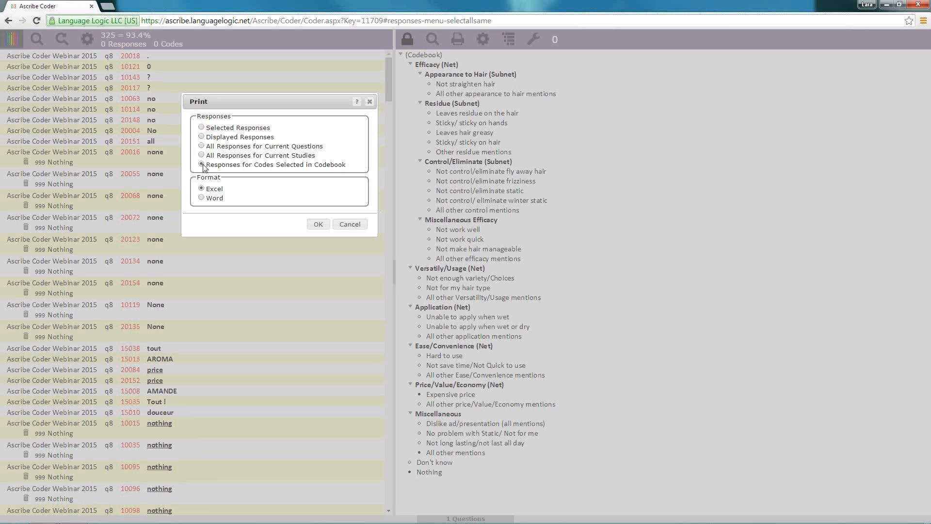
Print the Displayed Responses in Excel format and dismiss the alert to get to the exported workbook
left_click(201, 138)
left_click(317, 224)
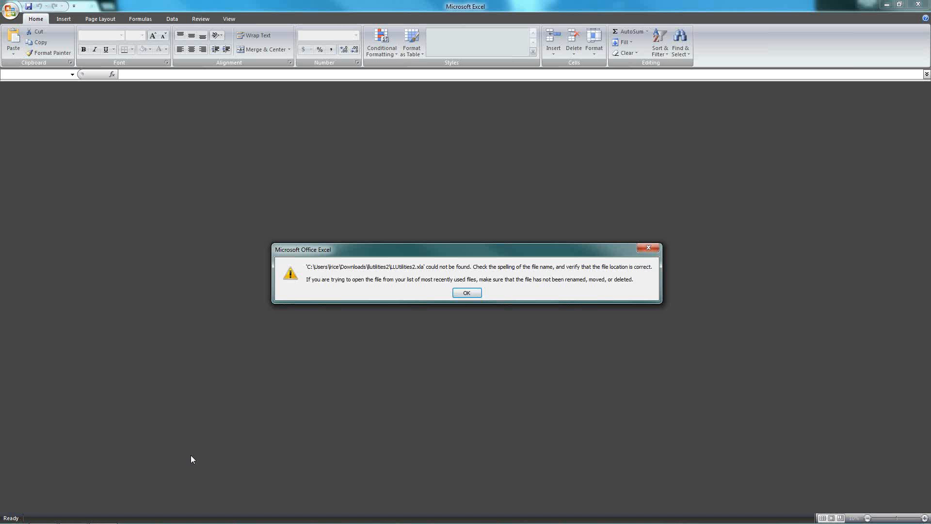
left_click(466, 293)
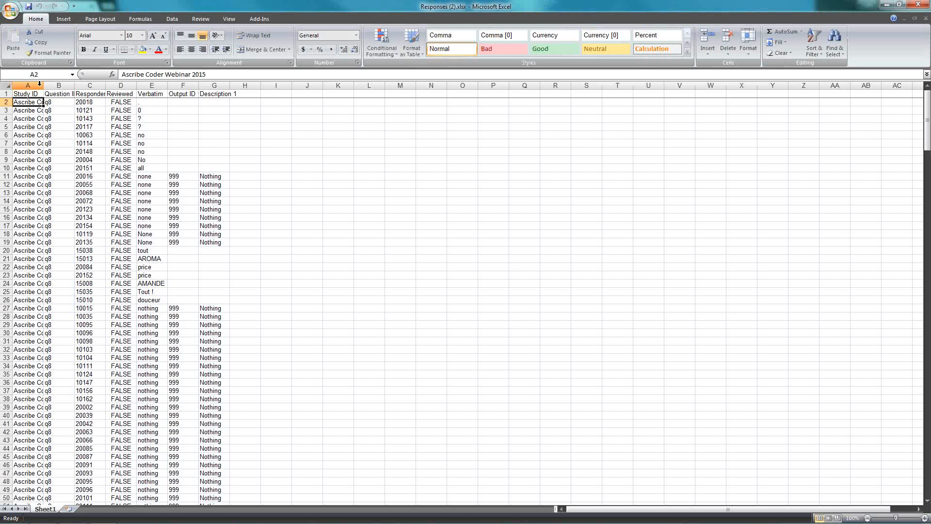
Examine the Study ID, Question ID, Respondent ID, Verbatim, Output ID and Description columns of the exported responses
left_click(28, 86)
left_click(70, 85)
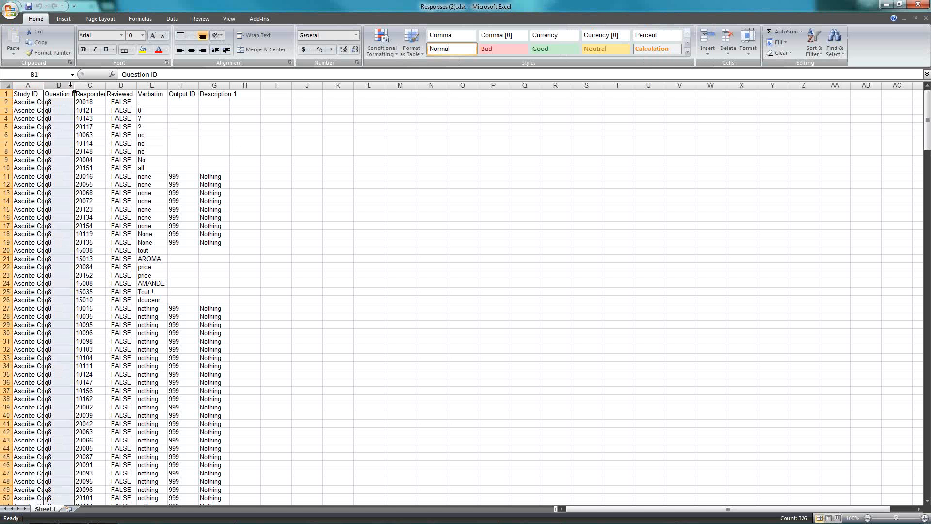
left_click(35, 85)
left_click(62, 86)
left_click(90, 86)
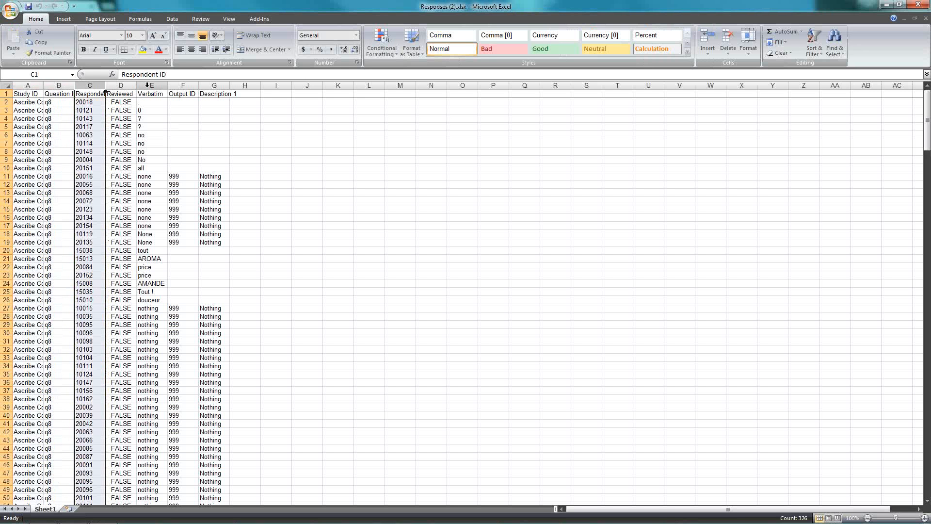
left_click(152, 85)
left_click(182, 85)
left_click(216, 86)
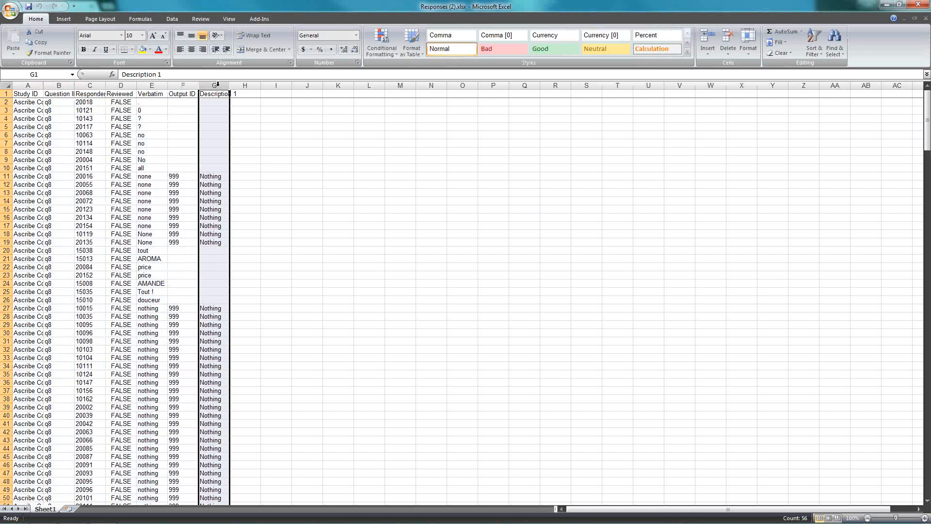
left_click(183, 86)
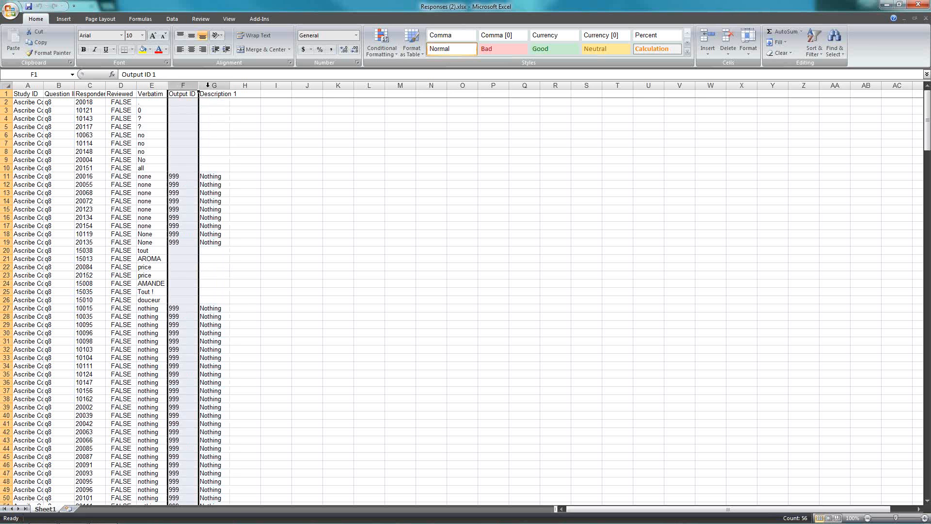
left_click(213, 85)
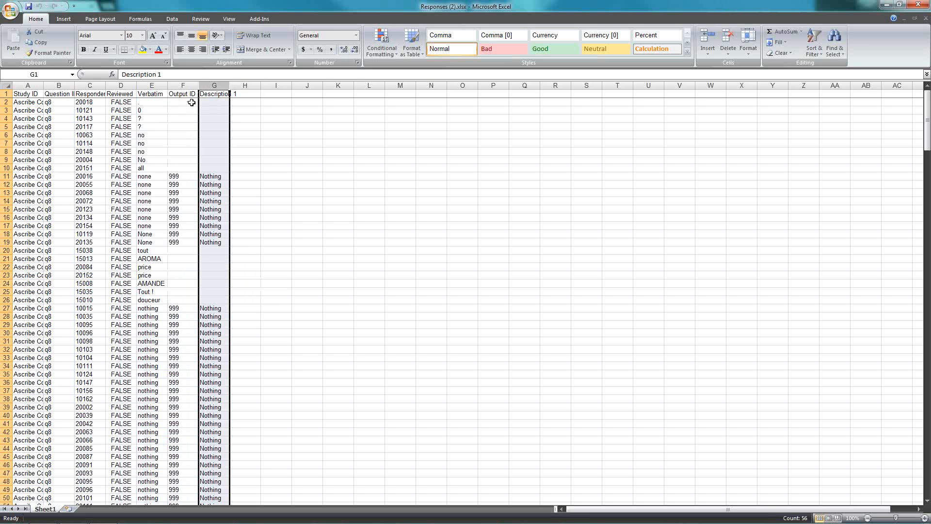
Delete the Reviewed column from the exported worksheet and switch back to Ascribe Coder
left_click(120, 86)
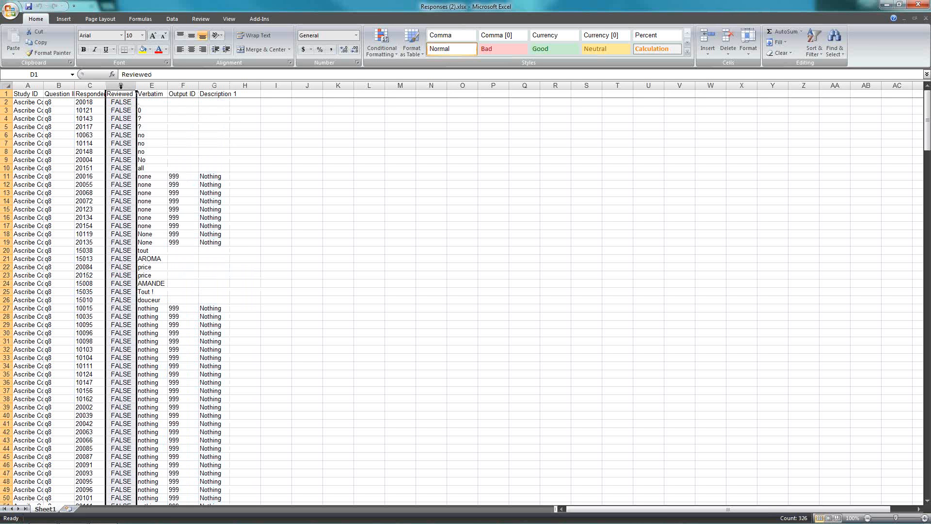
right_click(120, 85)
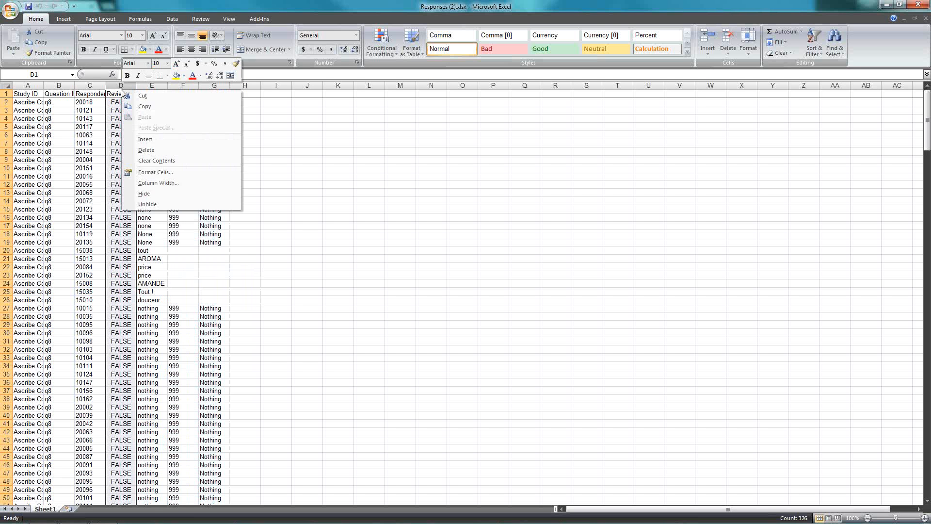
left_click(148, 150)
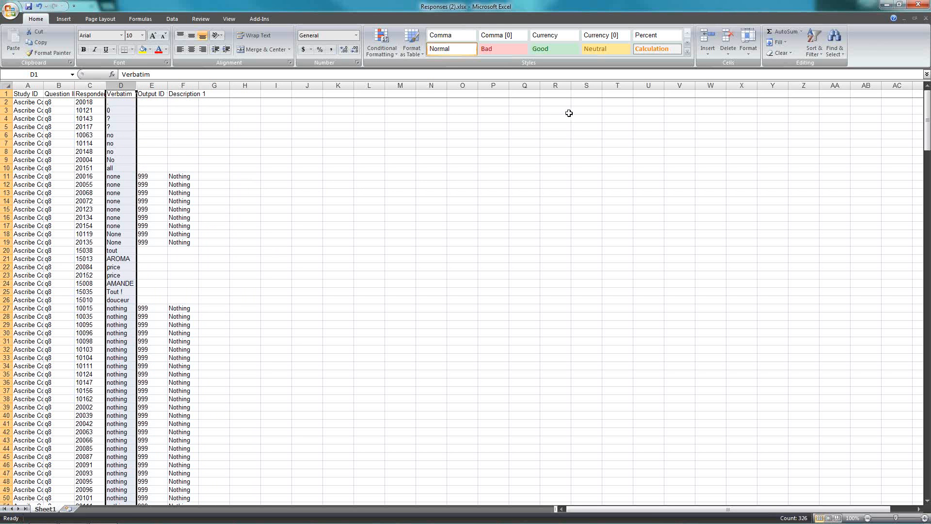
left_click(886, 7)
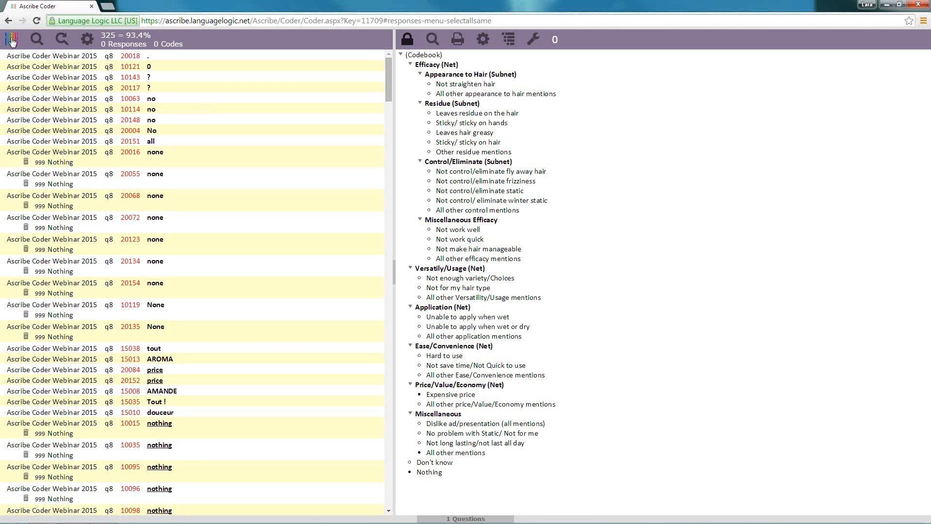
left_click(12, 40)
mouse_move(53, 89)
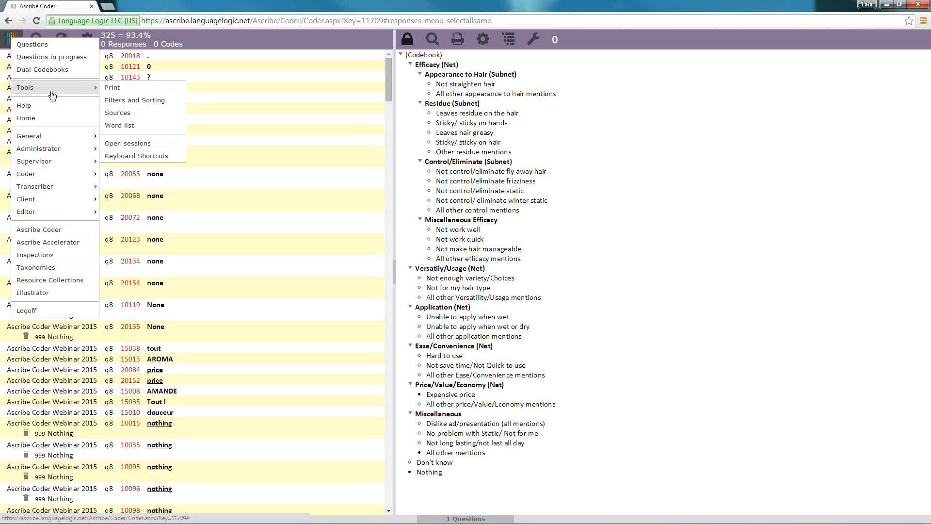
Try the Comic font for All Other text in the responses appearance settings, and restore it to Calibri
left_click(88, 39)
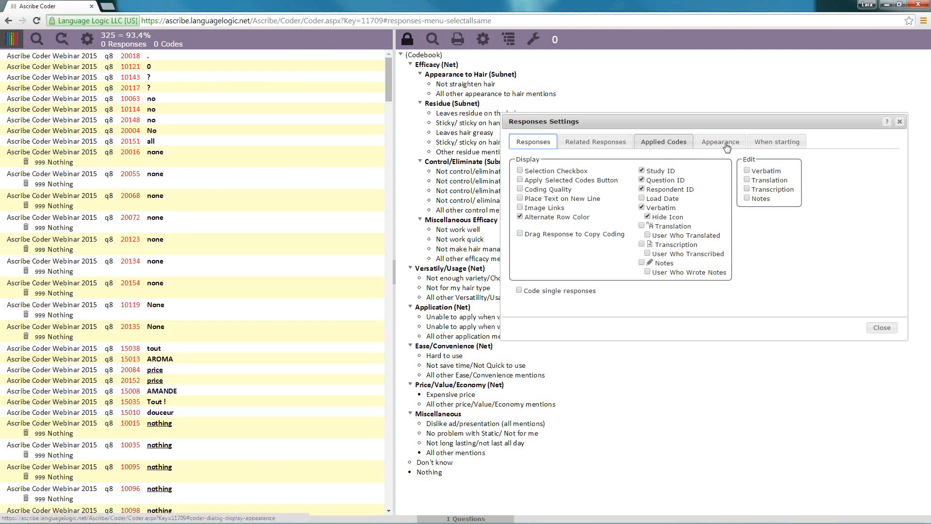
left_click(726, 142)
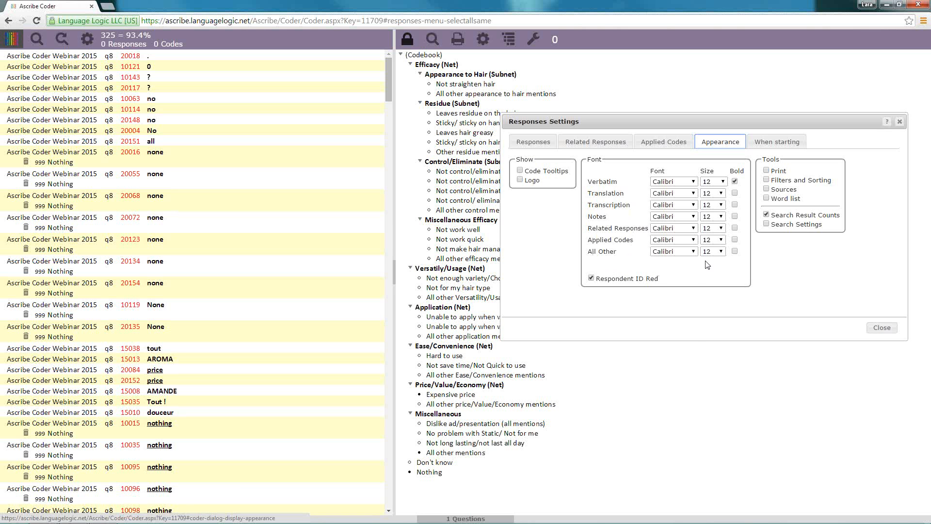
left_click(694, 251)
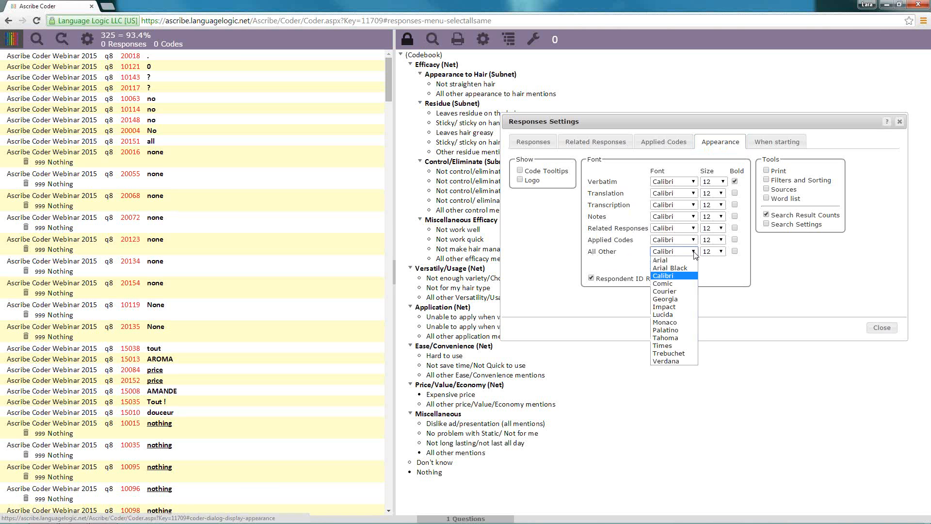
left_click(665, 286)
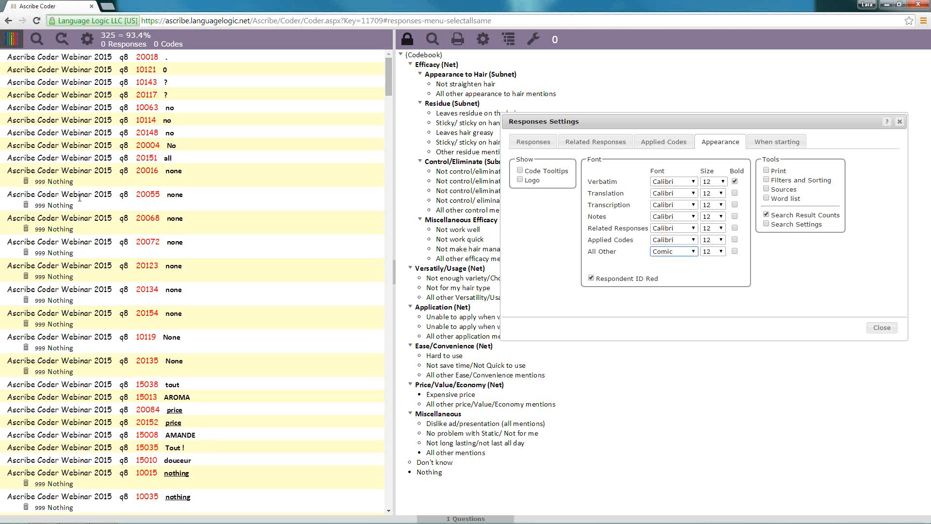
left_click(694, 251)
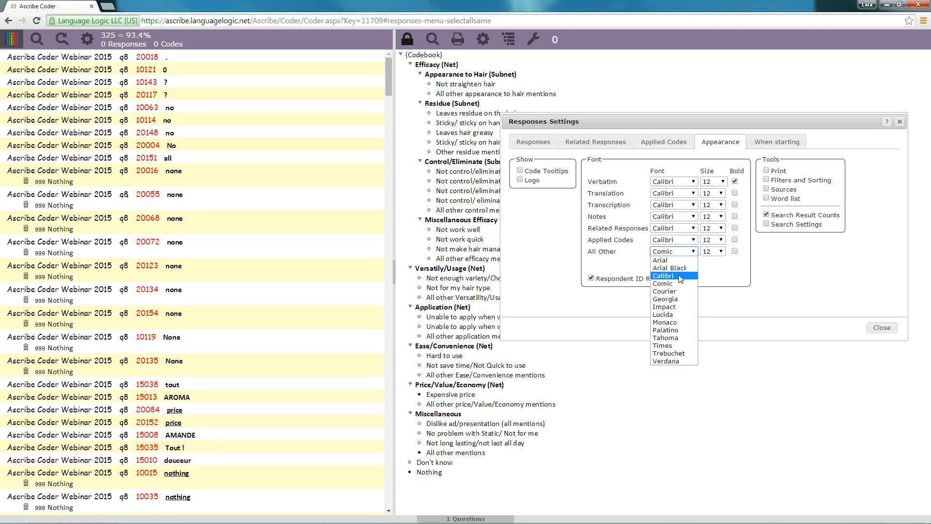
left_click(679, 276)
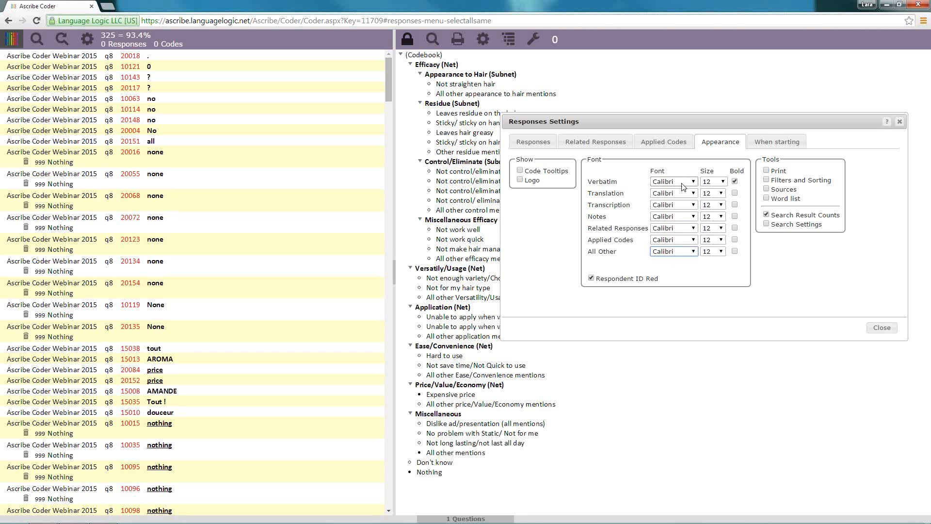
Turn bold off and back on for the Verbatim text, and close the responses settings
left_click(734, 182)
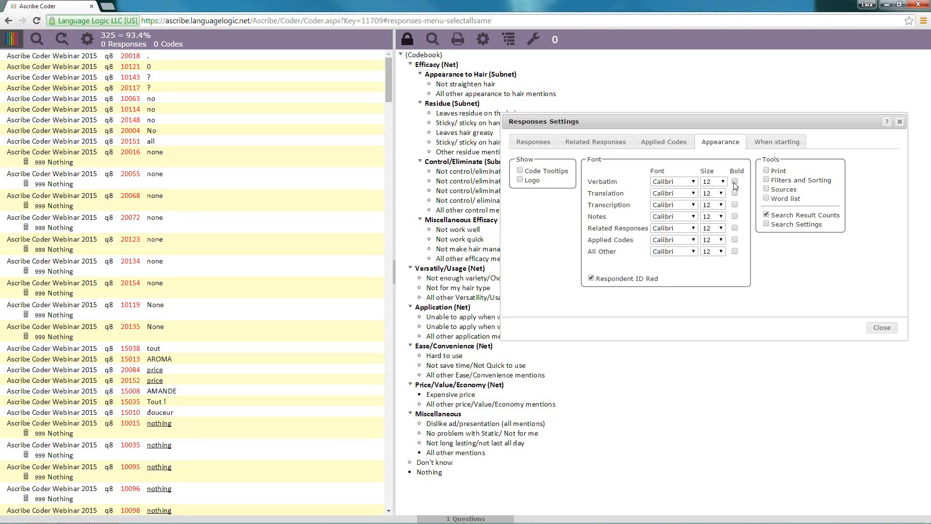
left_click(735, 183)
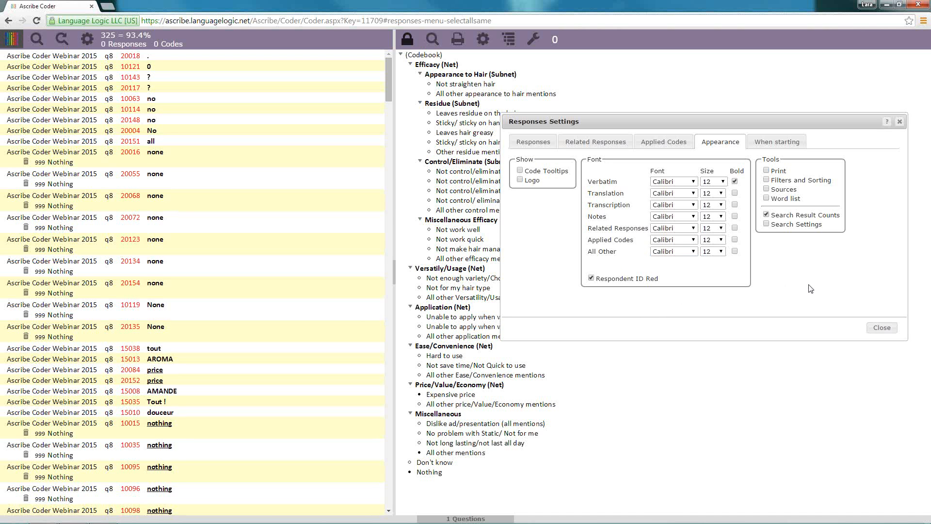
left_click(882, 328)
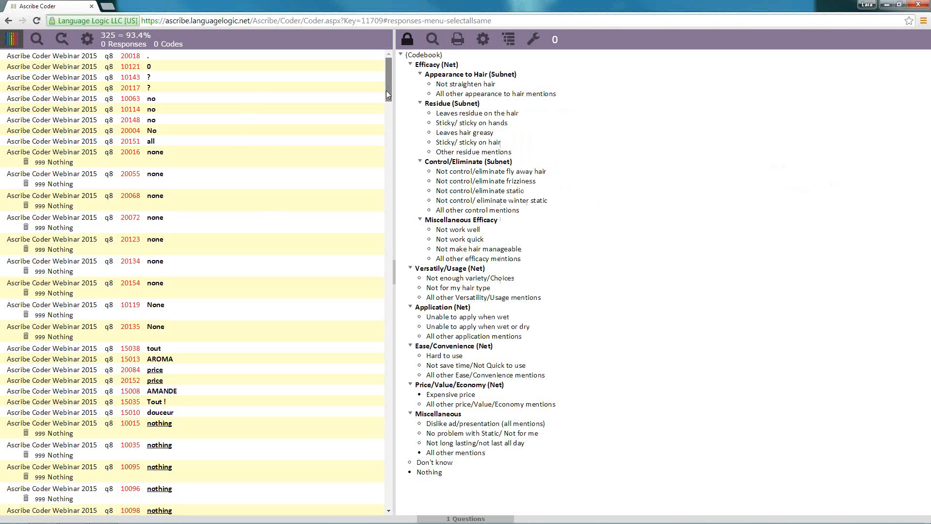
Run a new response search showing only responses with Any Code Applied
left_click_drag(386, 90, 369, 45)
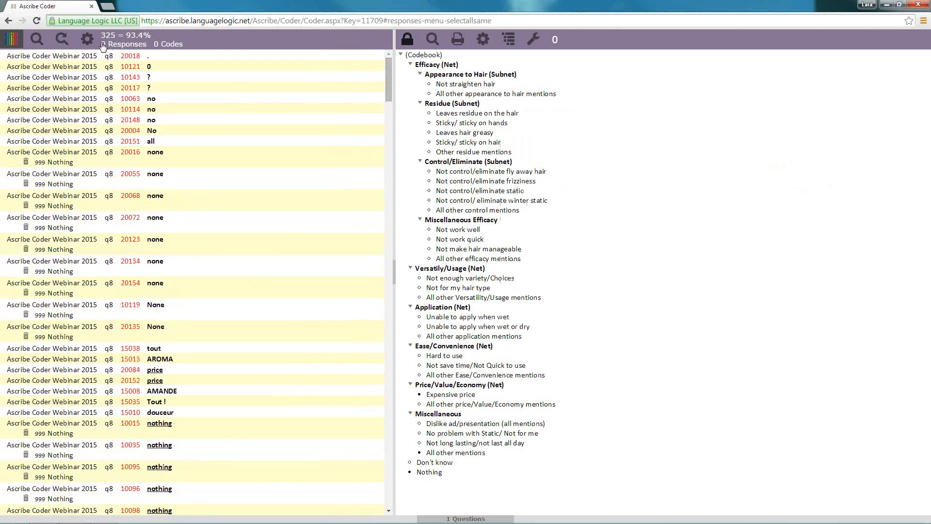
left_click(35, 43)
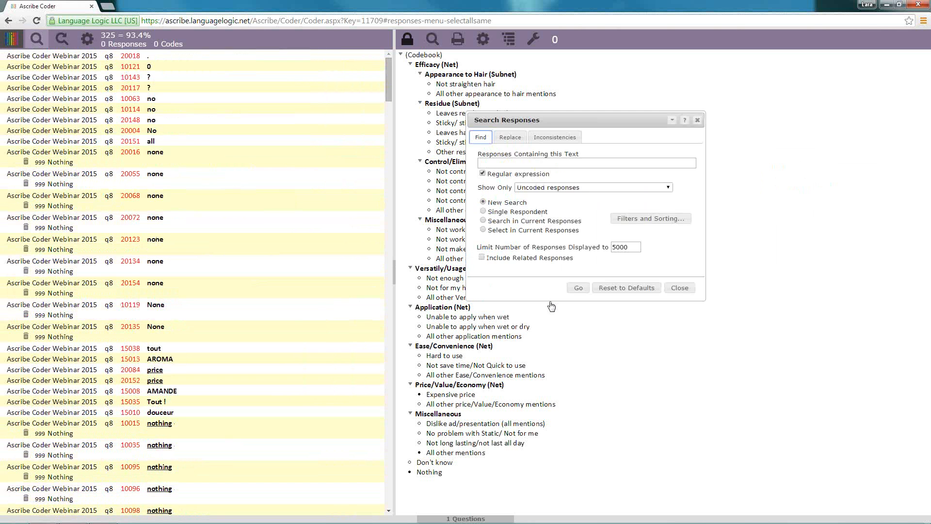
left_click(669, 188)
left_click(582, 216)
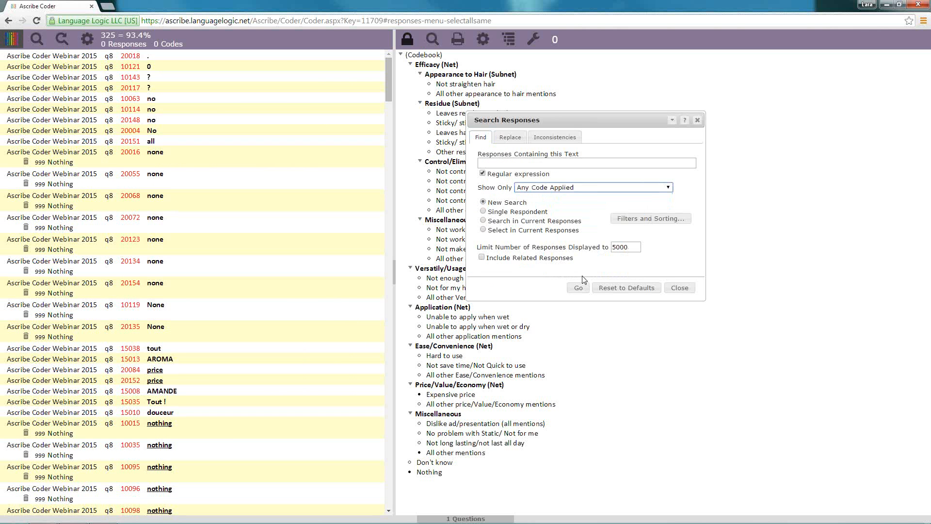
left_click(579, 290)
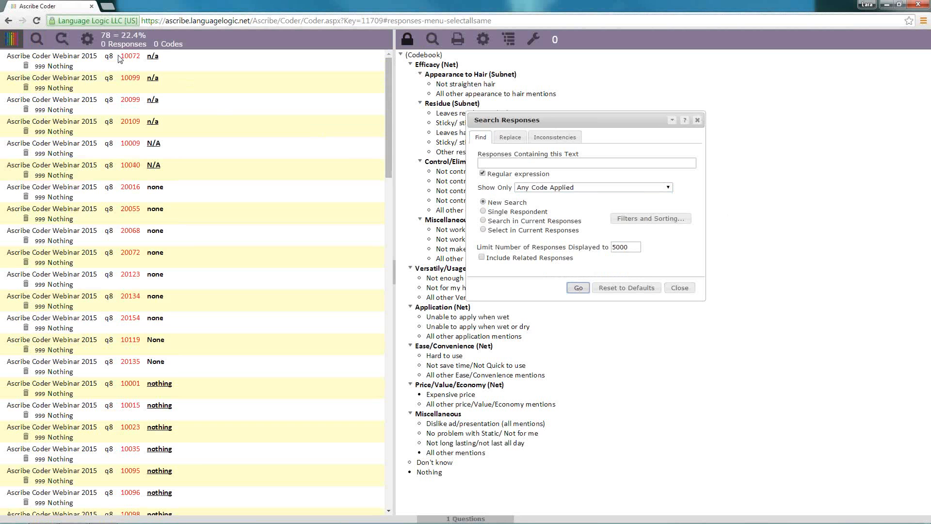
Hide the Study ID, Question ID and Respondent ID in the responses display, and close the settings and response search
left_click(87, 41)
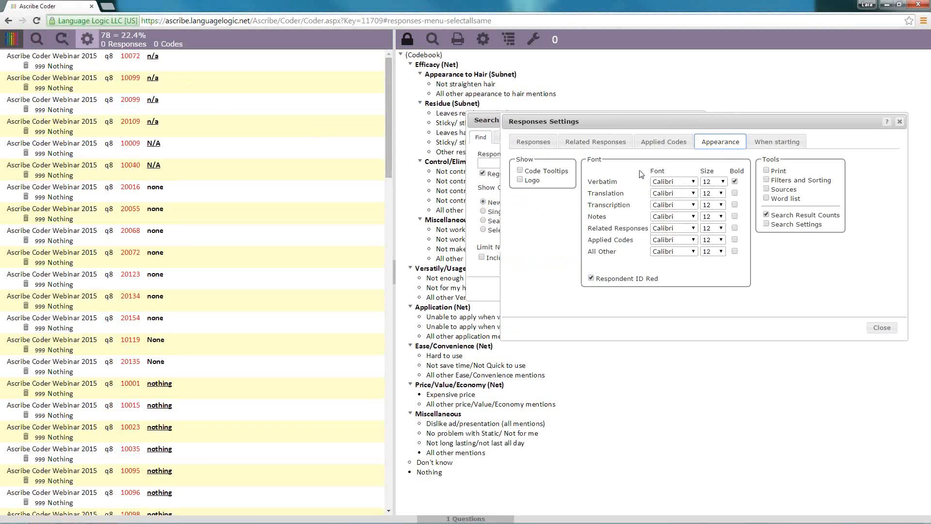
left_click(541, 140)
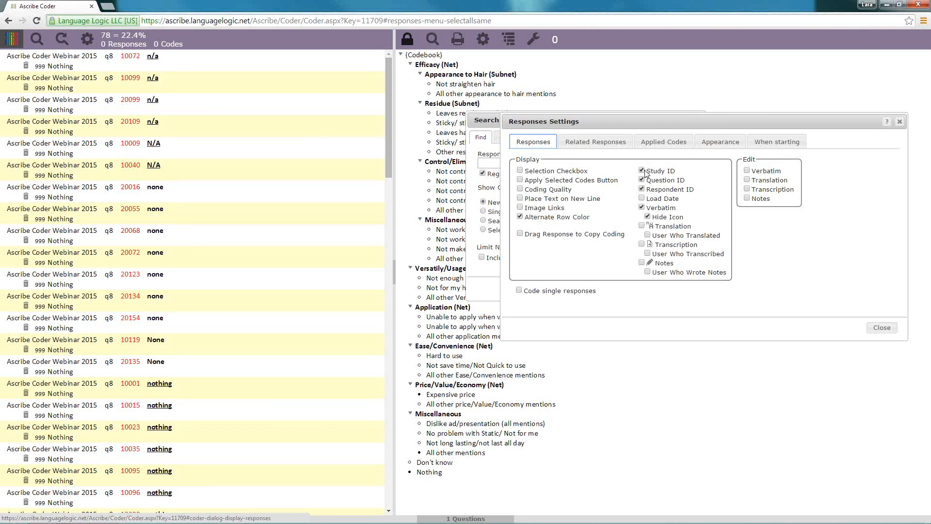
left_click(641, 170)
left_click(642, 180)
left_click(642, 189)
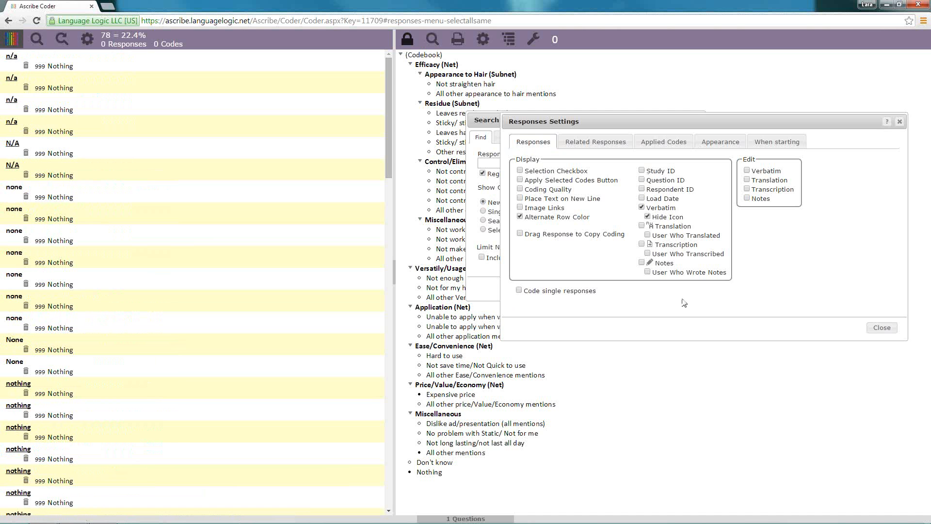
left_click(882, 327)
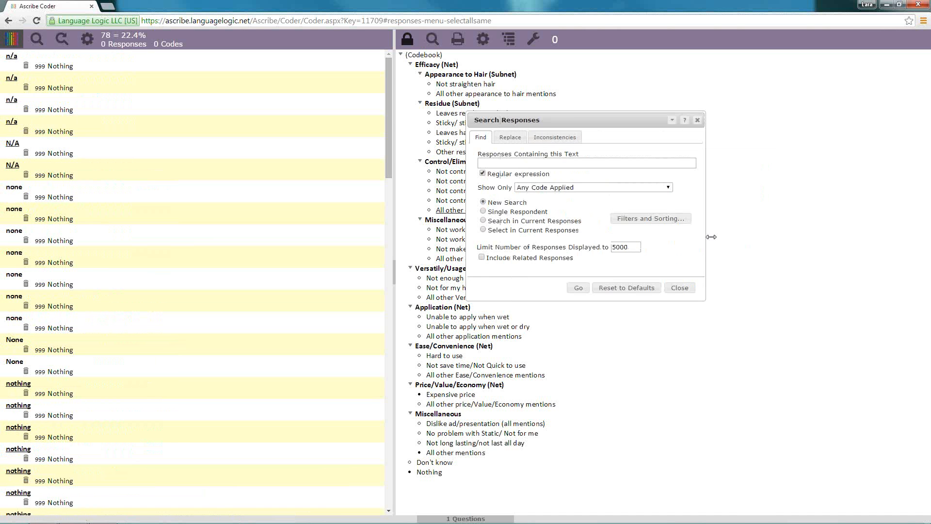
left_click(680, 287)
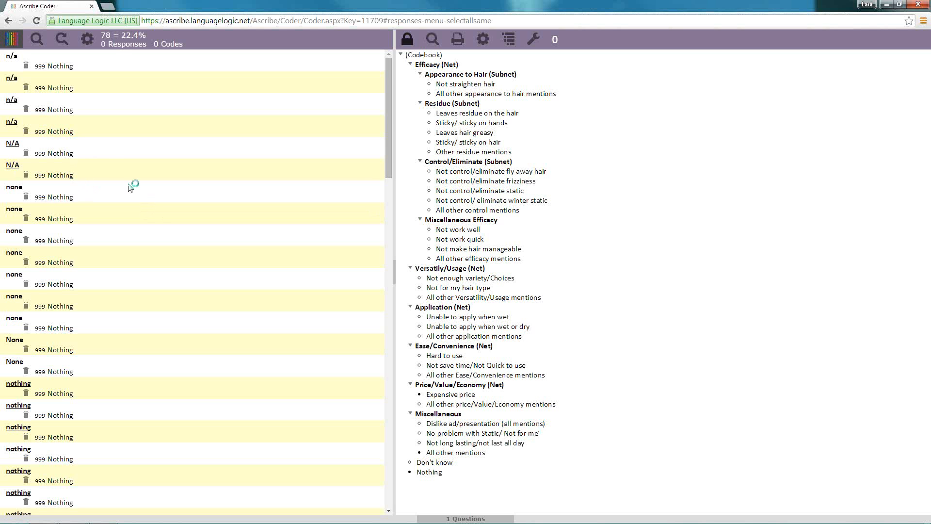
Swap the Nothing code on the last N/A response and its duplicates for Don't know
left_click(108, 176)
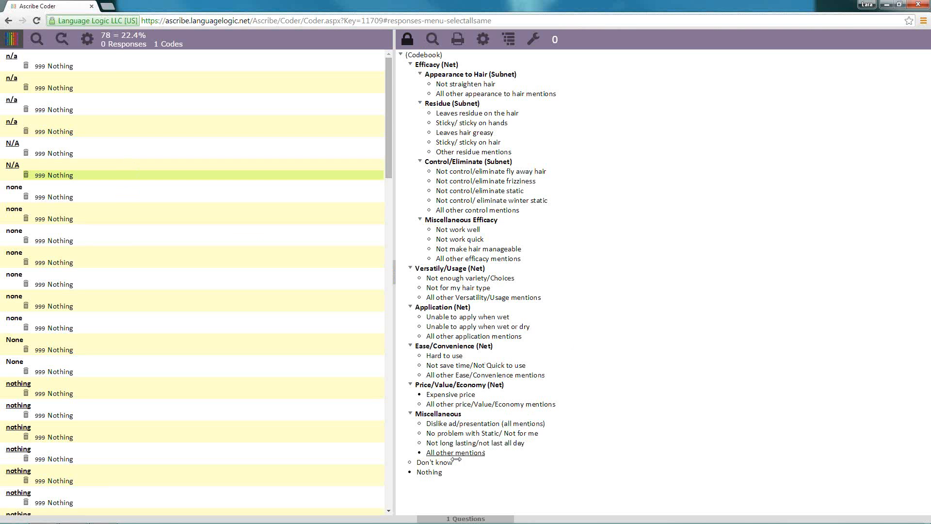
mouse_move(439, 463)
left_mouse_down()
mouse_move(346, 414)
mouse_move(212, 177)
left_mouse_up()
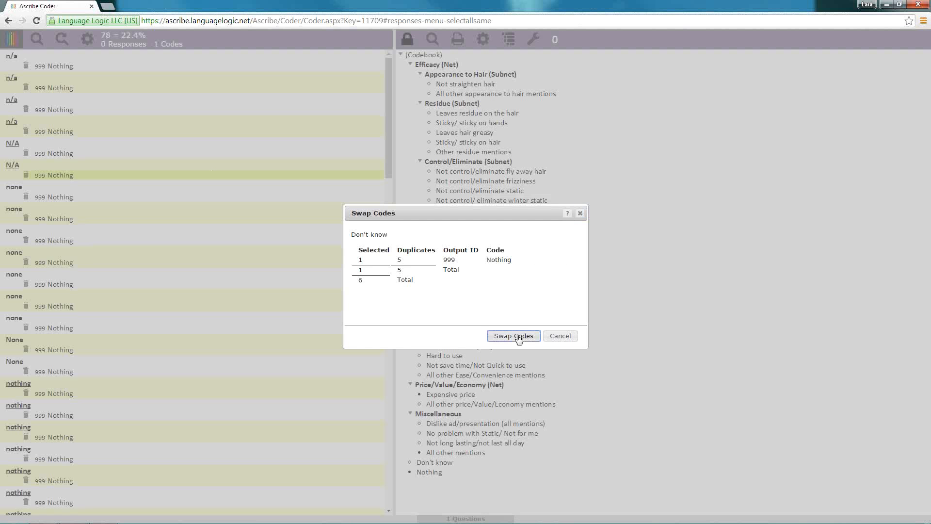
left_click(514, 336)
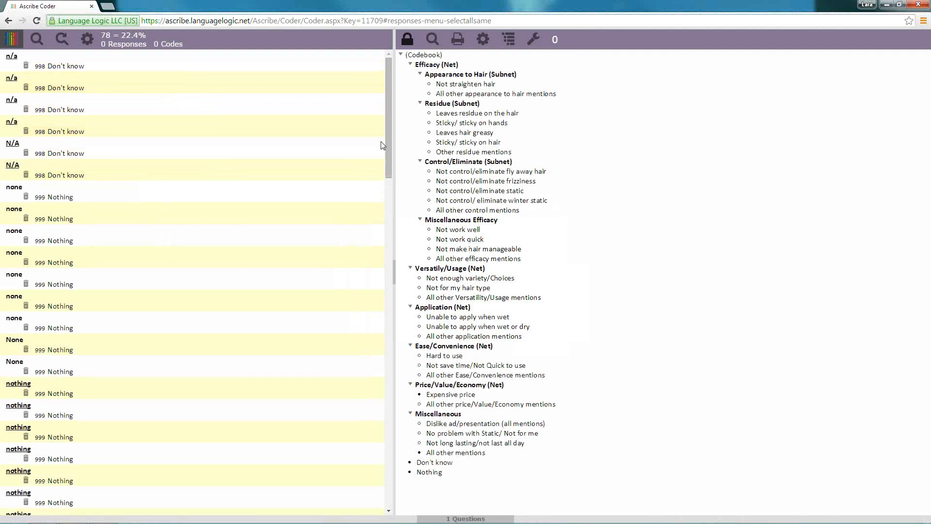
Swap the codes applied to the second "the price", "everything", "I don't need it" and "somewhat expensive" responses for Unable to apply when wet
left_click_drag(388, 147, 358, 467)
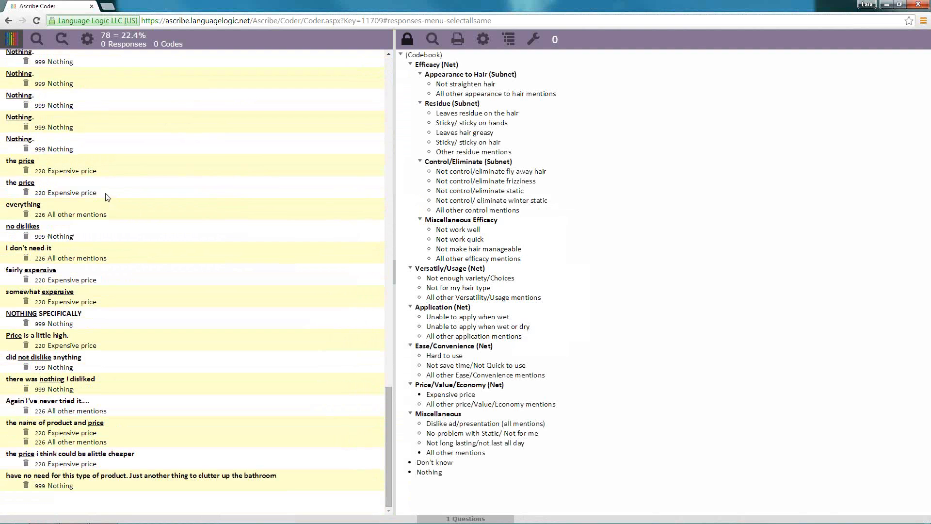
left_click(105, 193)
left_click(122, 218)
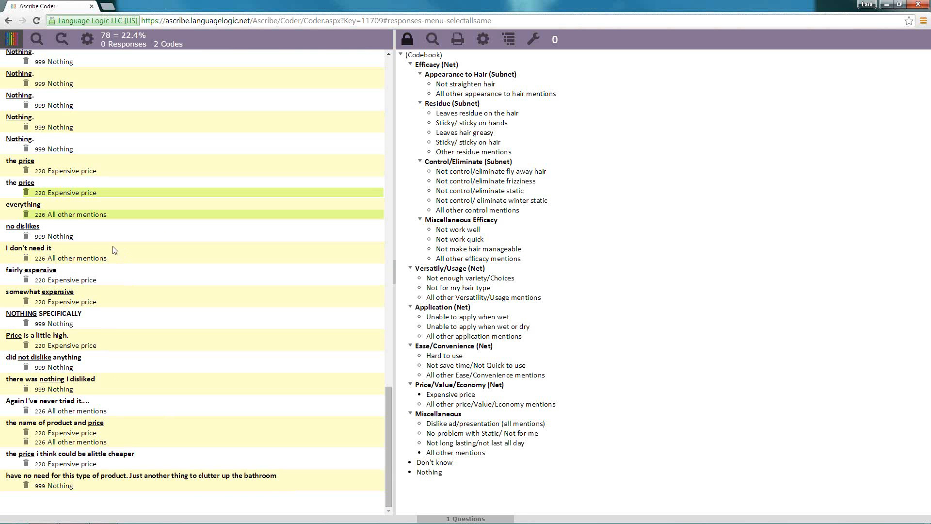
left_click(114, 263)
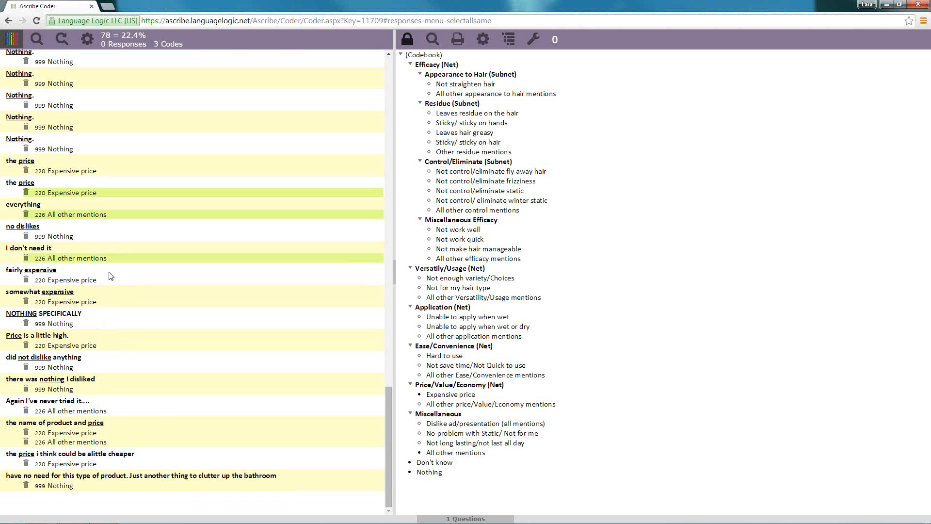
left_click(115, 303)
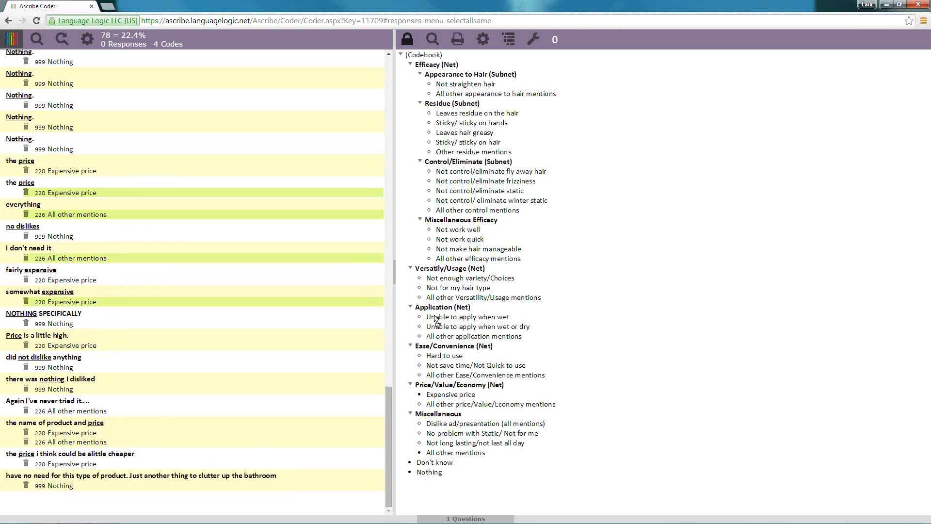
left_click_drag(470, 320, 186, 301)
left_click(503, 335)
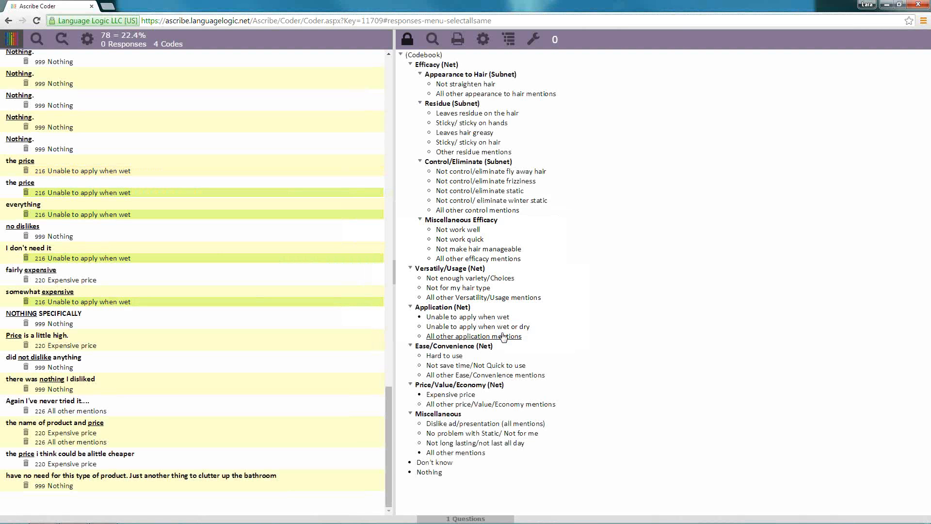
Remove the Unable to apply when wet code from the "the price", "everything", "I don't need it" and "somewhat expensive" responses
left_click(26, 170)
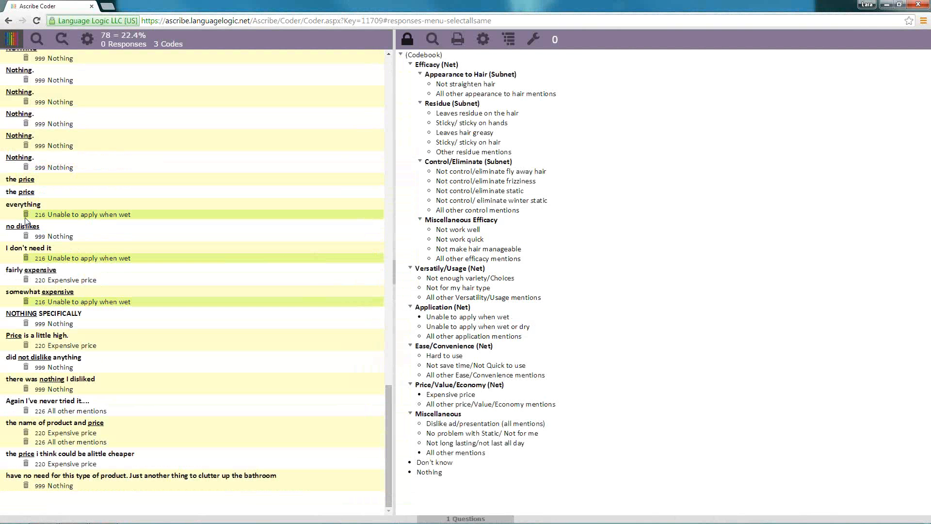
left_click(26, 214)
left_click(25, 258)
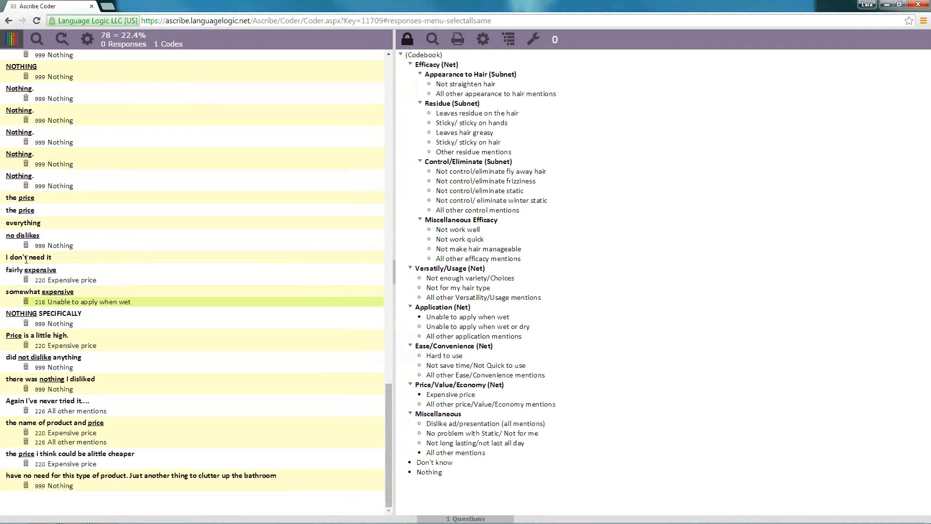
left_click(25, 301)
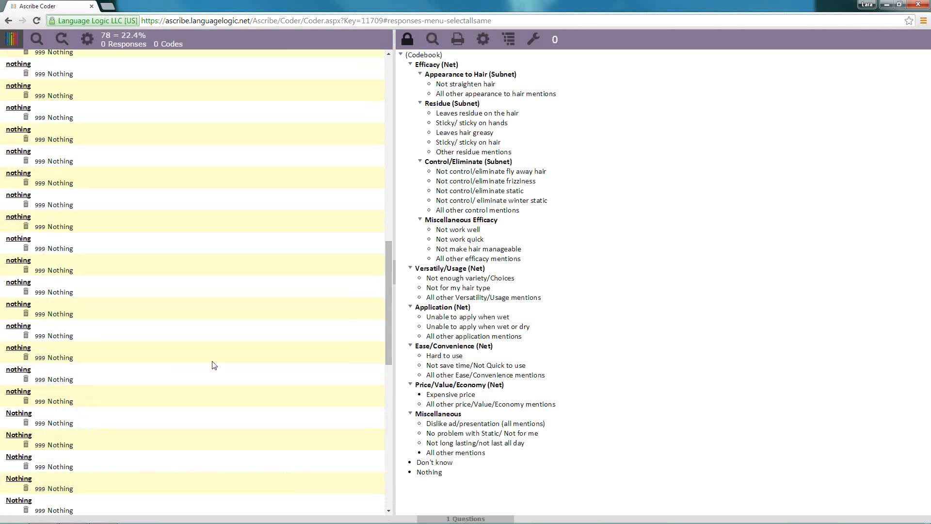
scroll(216, 364, "up", 10)
scroll(216, 364, "up", 2)
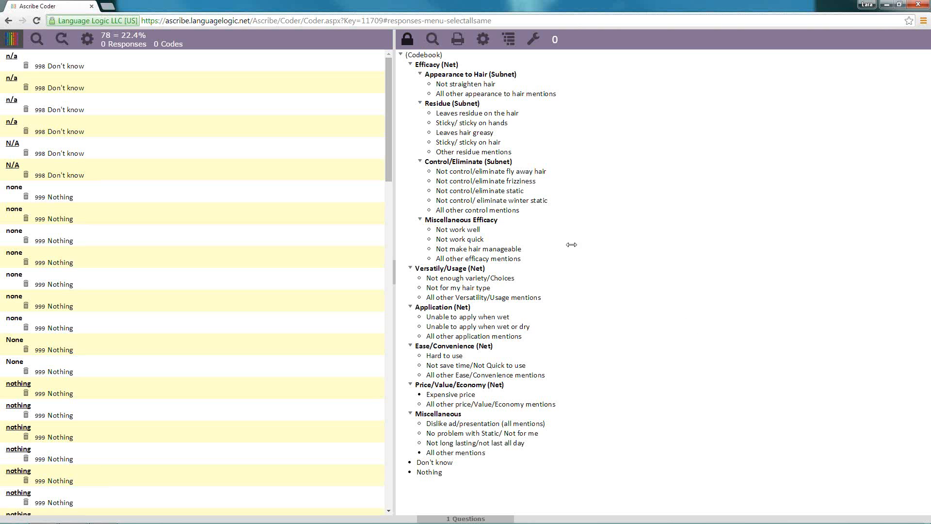
Insert a new code described as Leaves hair dirty below Sticky/ sticky on hair in the Residue subnet
left_click(413, 40)
right_click(484, 144)
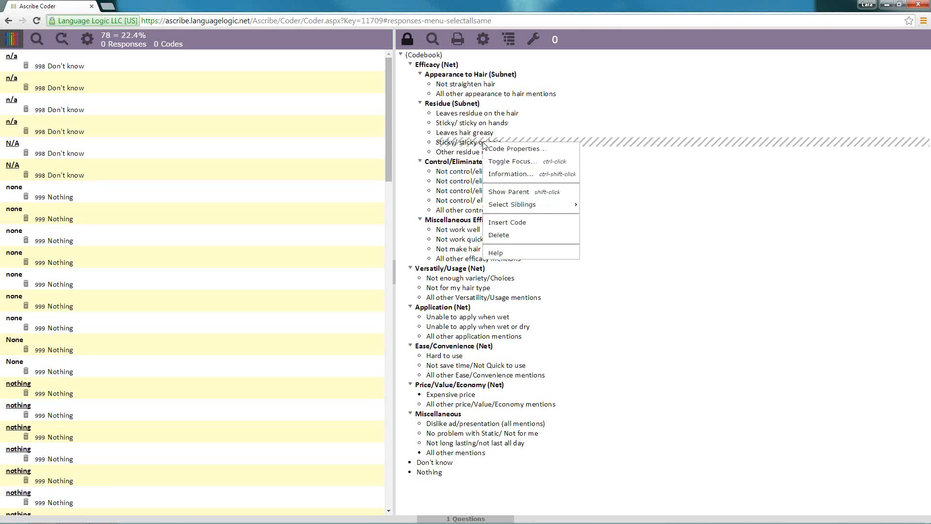
left_click(523, 226)
left_click_drag(424, 220, 304, 222)
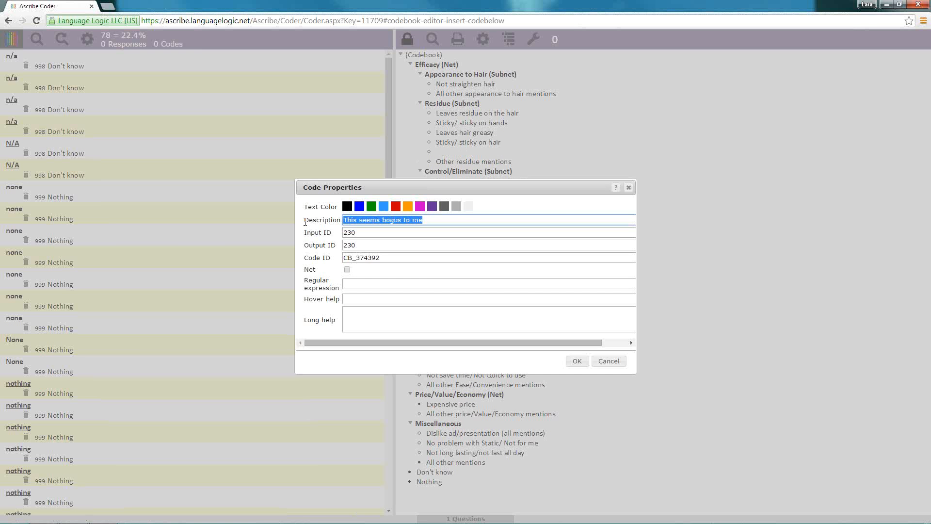
type("Makes hair d")
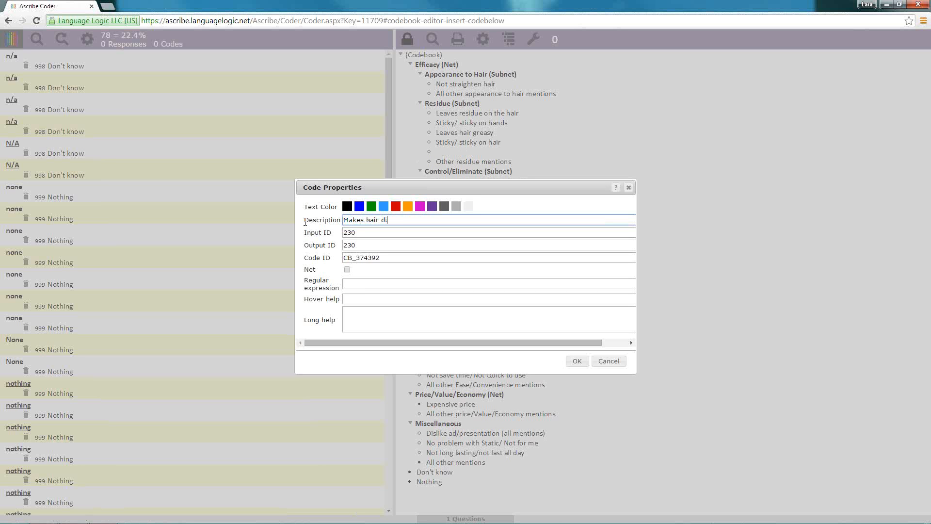
key("ctrl+BackSpace")
key("ctrl+BackSpace")
left_click(580, 362)
left_click(582, 364)
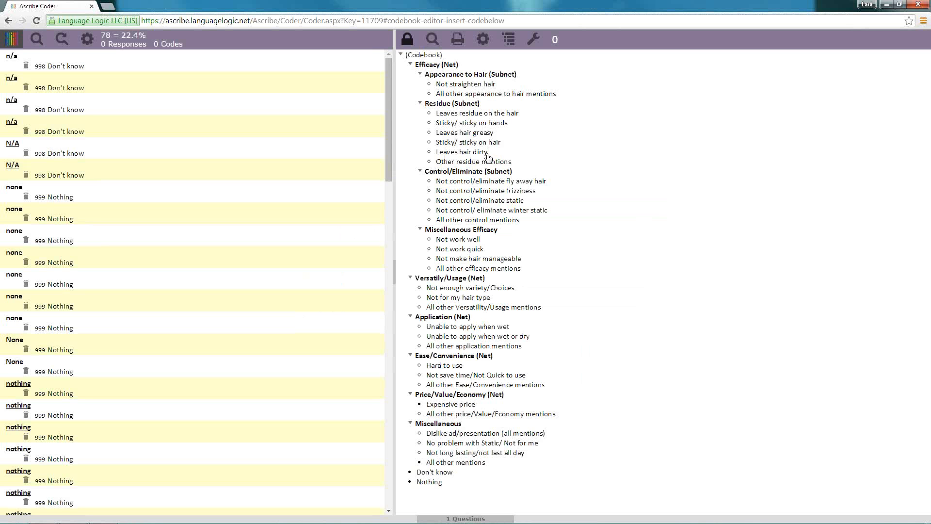
Set the Leaves hair dirty code's text color to red and its regular expression to dirty
right_click(487, 153)
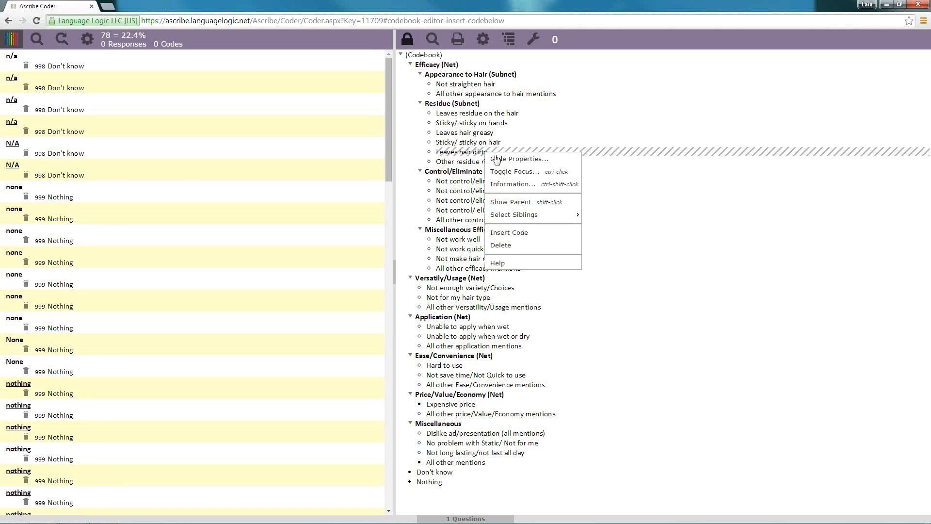
left_click(502, 159)
left_click(396, 209)
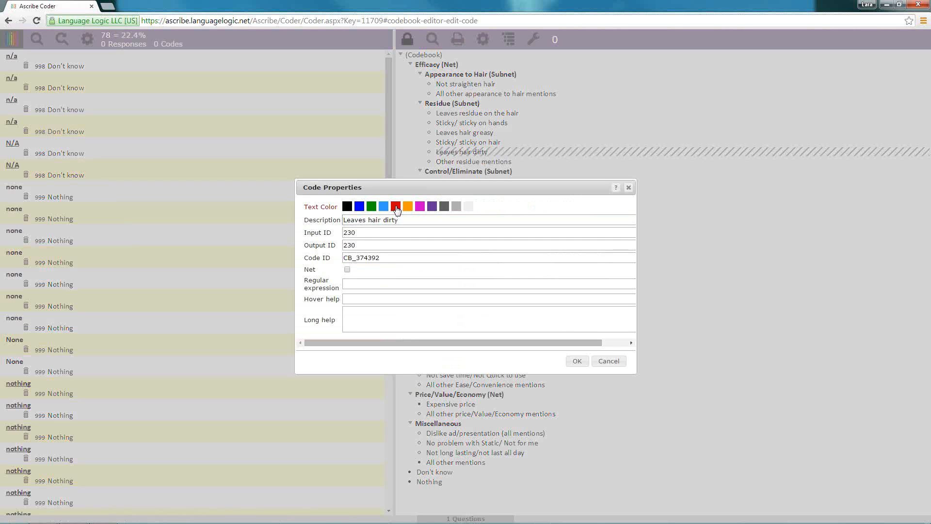
left_click(576, 362)
left_click(367, 285)
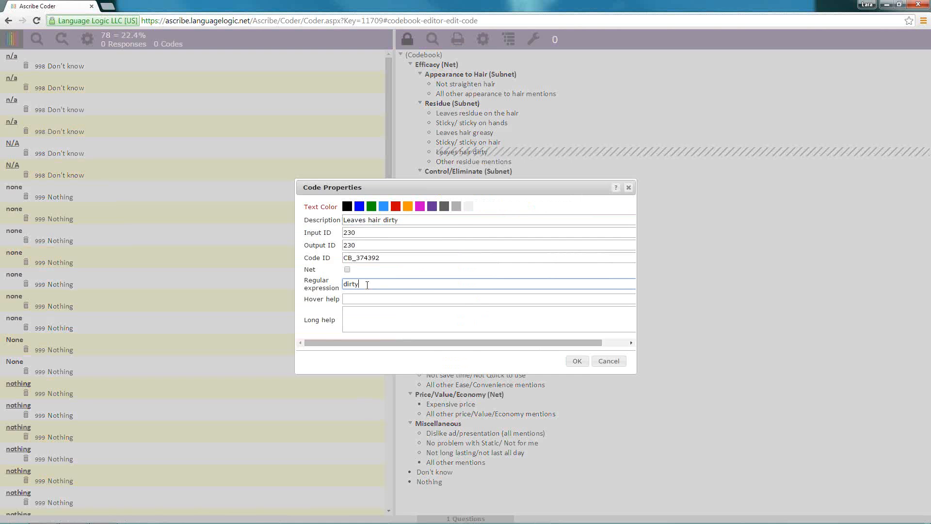
key("Return")
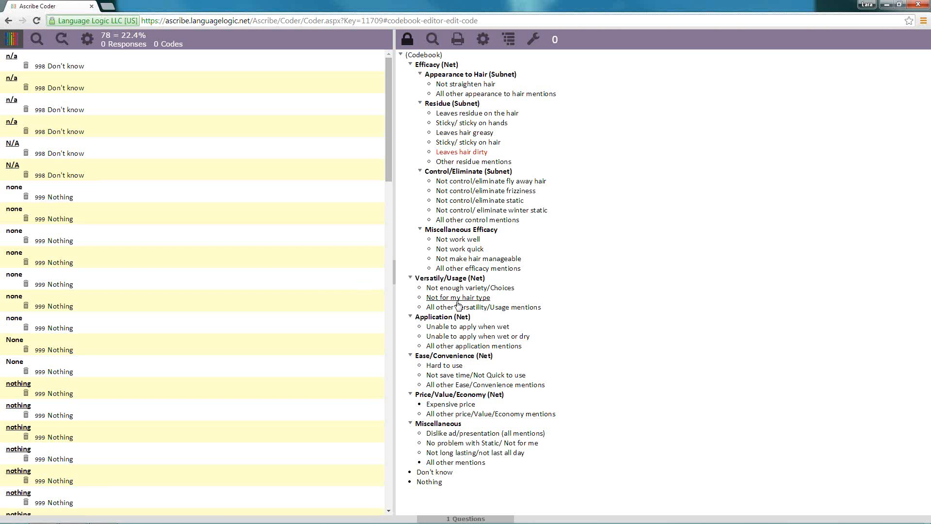
Search the responses with the Leaves hair dirty code's regular expression
right_click(463, 155)
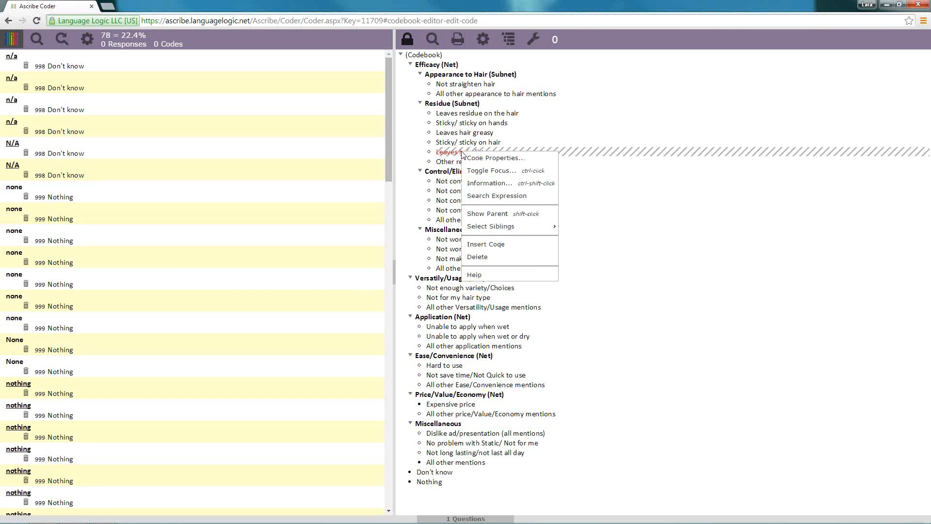
left_click(489, 196)
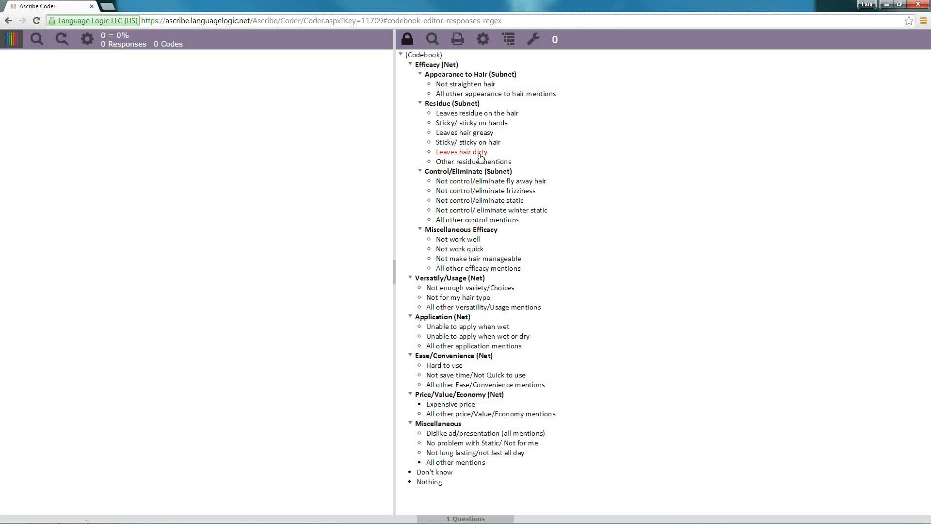
right_click(479, 155)
key("Escape")
Search the responses for dirty with the Show Only filter cleared, and repeat the expression search from the Leaves hair dirty code
left_click(39, 41)
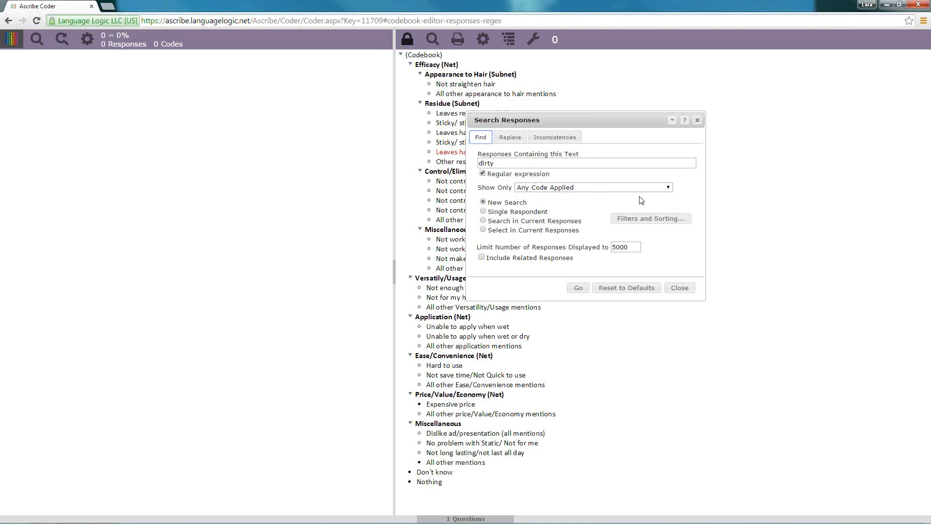
left_click(668, 187)
left_click(610, 199)
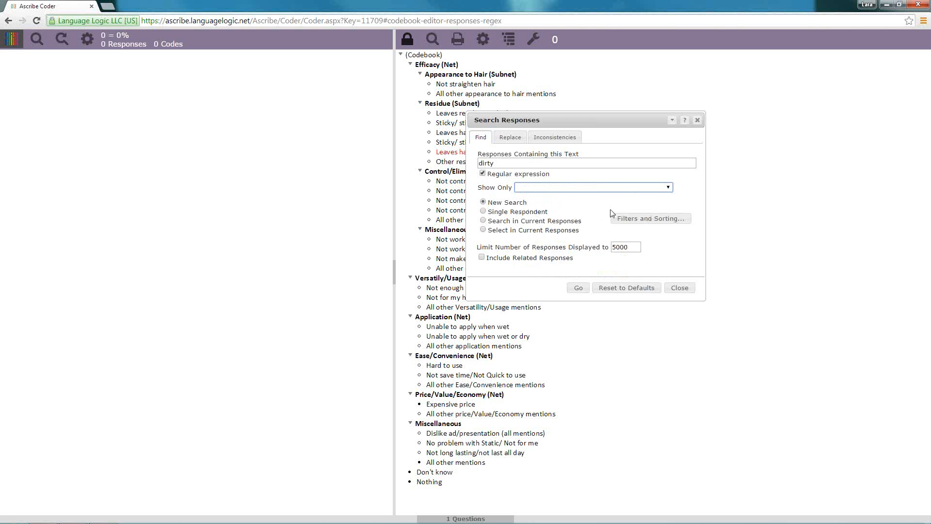
left_click(579, 288)
left_click(680, 288)
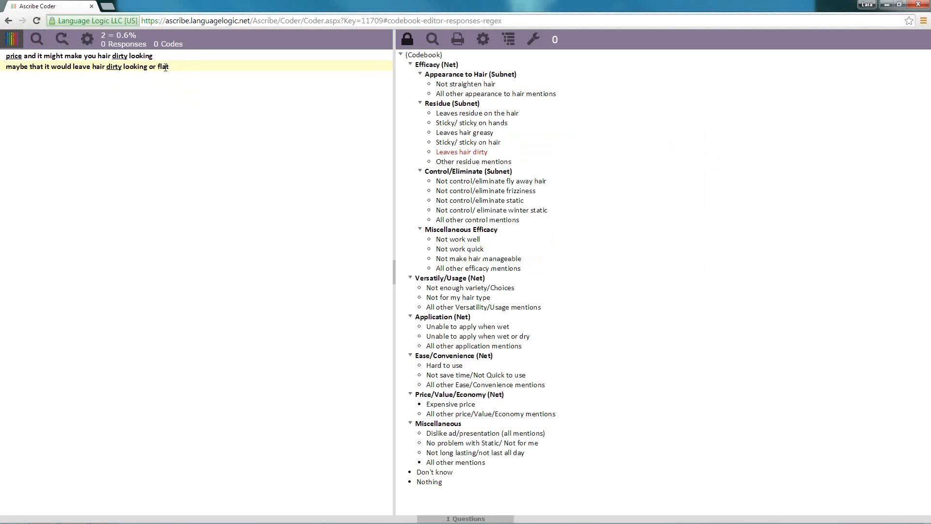
right_click(461, 153)
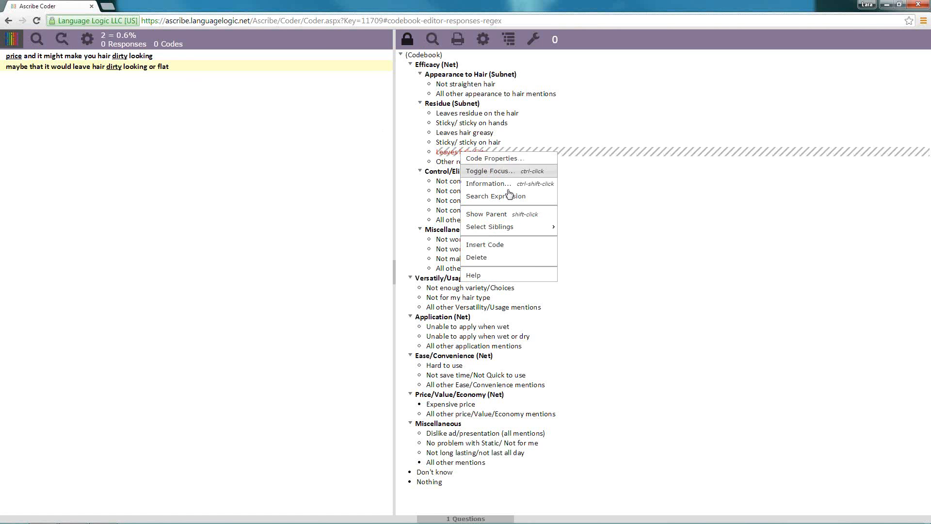
left_click(509, 197)
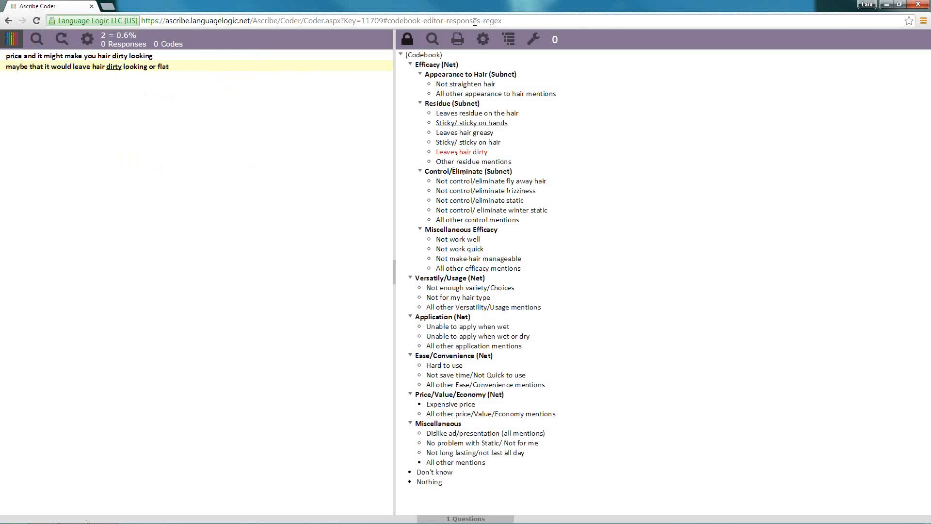
Show the Counts for codes in the codebook, and turn their Output ID display on and off again
left_click(483, 40)
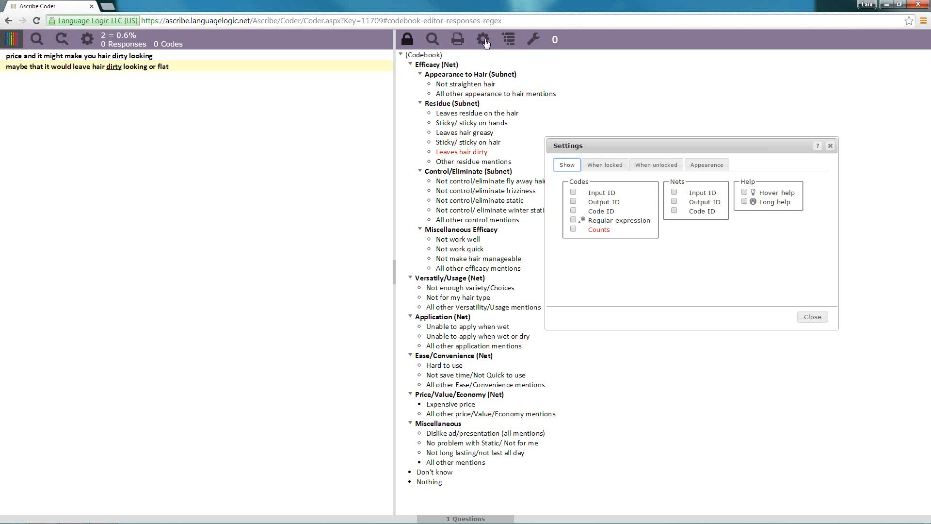
left_click(573, 229)
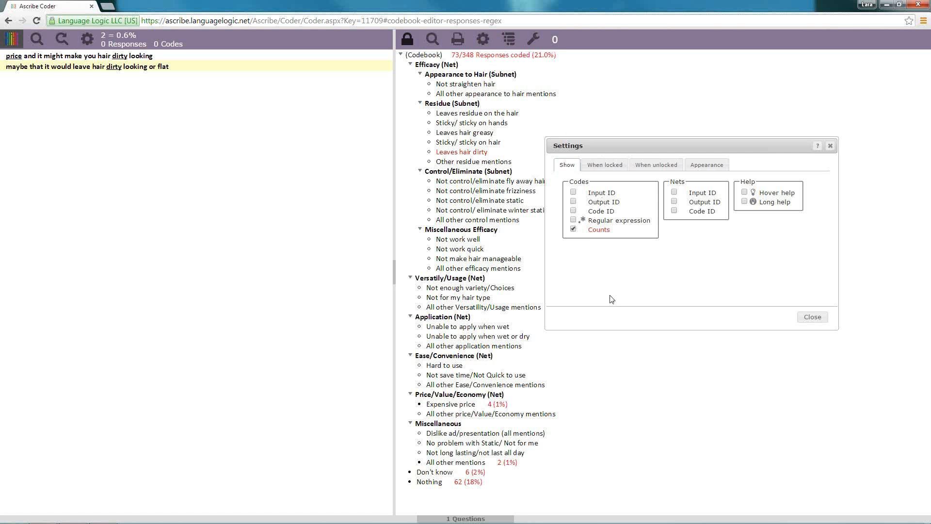
left_click(574, 201)
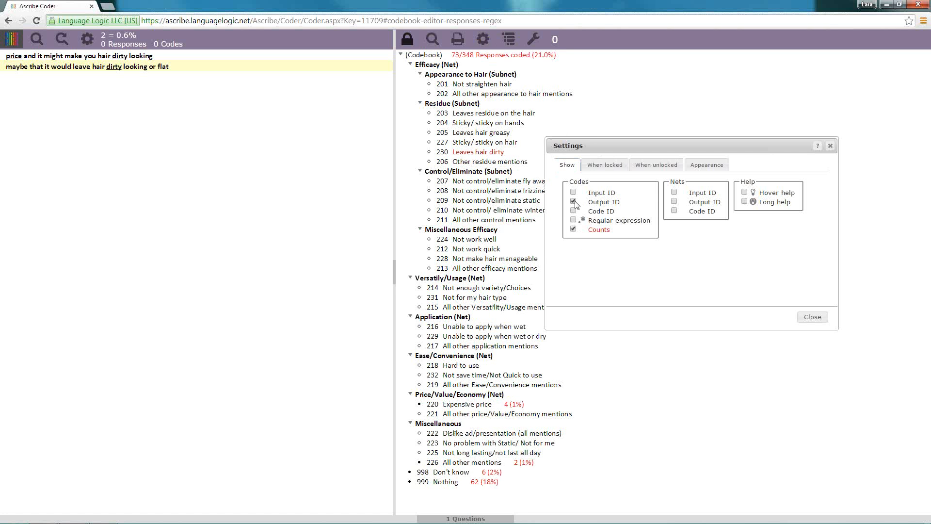
left_click(574, 202)
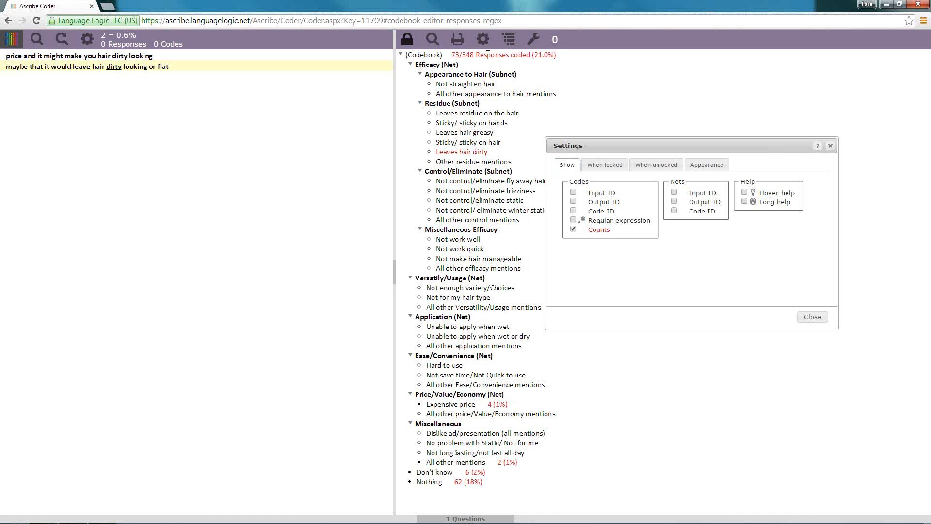
Highlight the coded-responses figures beside the codebook heading, and show the Output ID of the codes with the settings closed
left_click_drag(452, 55, 562, 59)
left_click(477, 68)
left_click_drag(452, 54, 458, 54)
left_click_drag(462, 54, 476, 54)
left_click(574, 201)
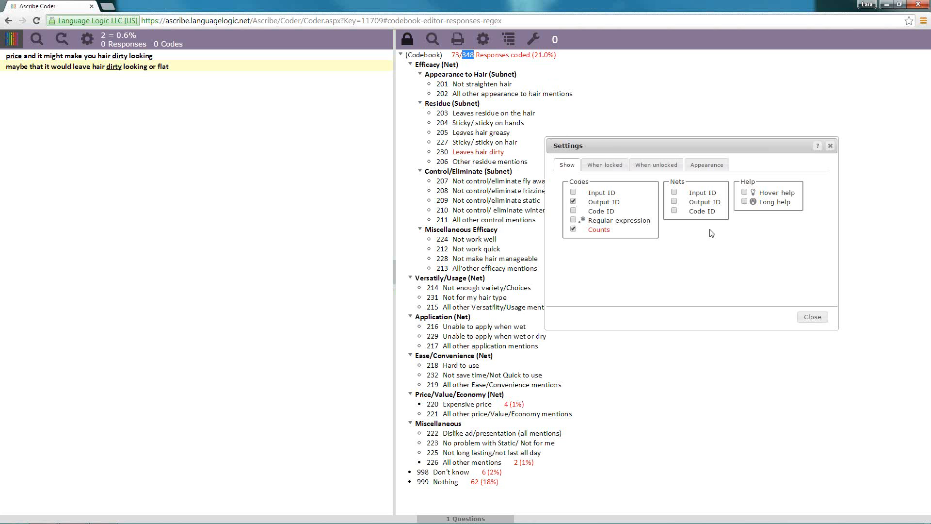
left_click(818, 318)
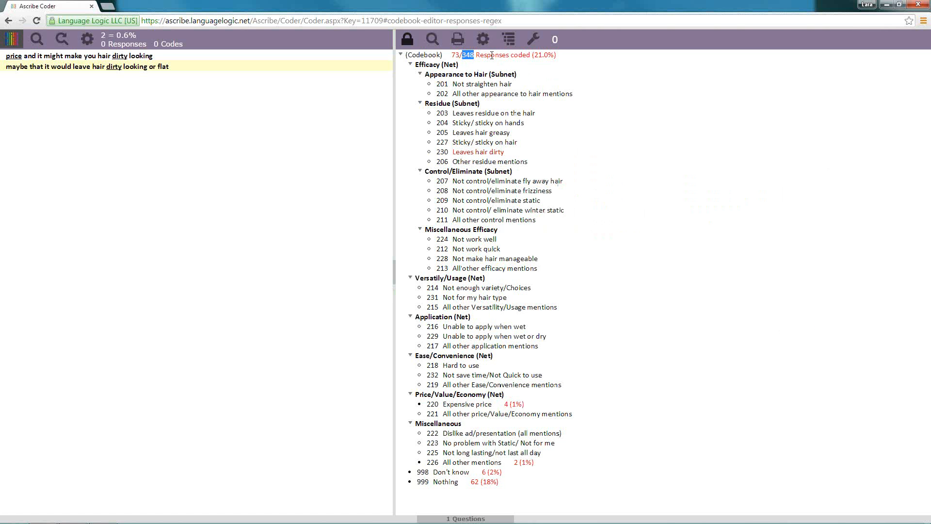
left_click(483, 38)
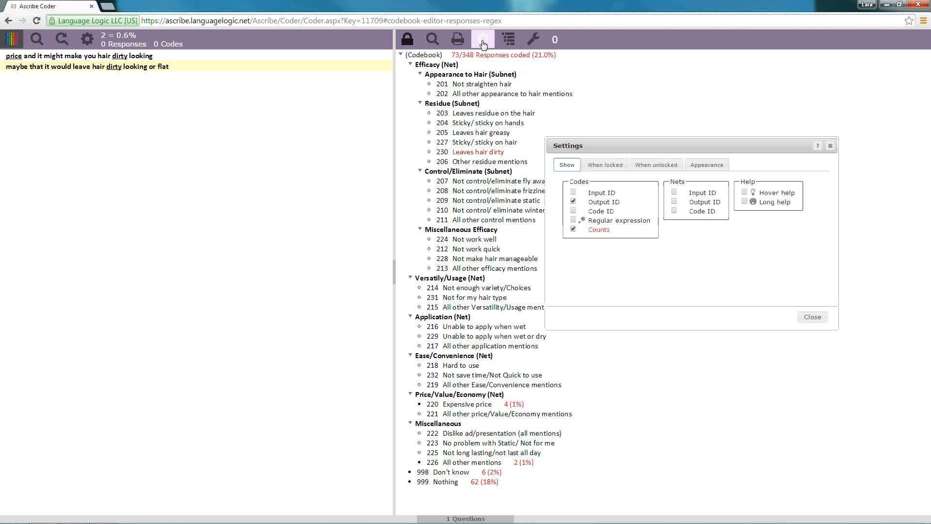
left_click(812, 317)
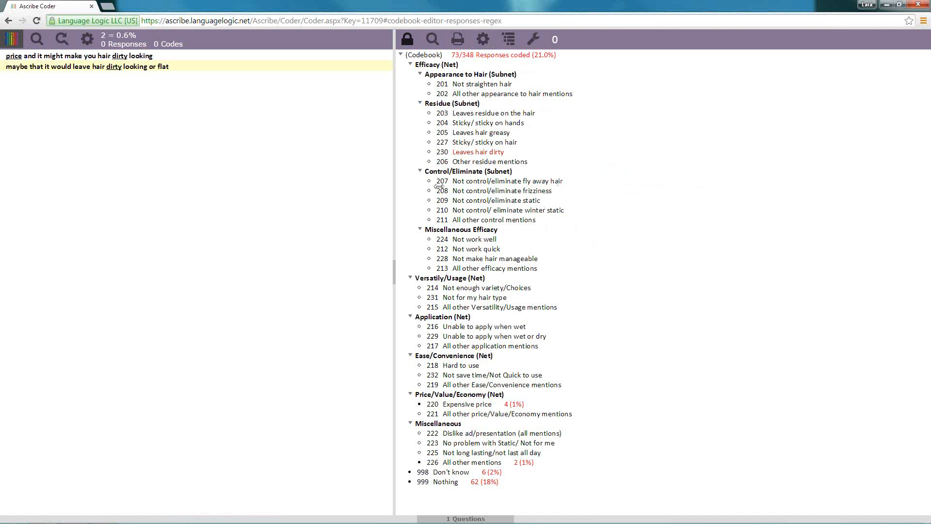
Review the Code Properties of Leaves hair dirty and Not control/eliminate frizziness, cancelling both without changes
right_click(488, 154)
left_click(498, 158)
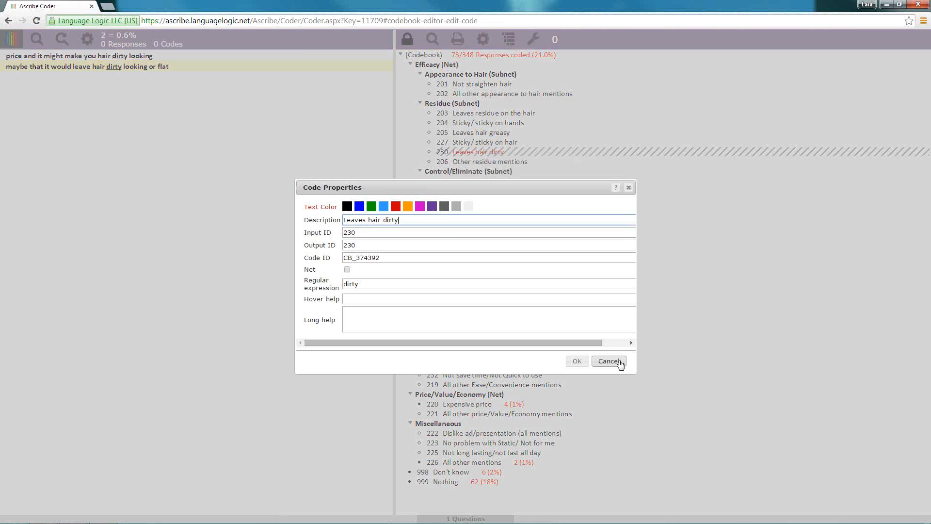
left_click(611, 362)
right_click(498, 191)
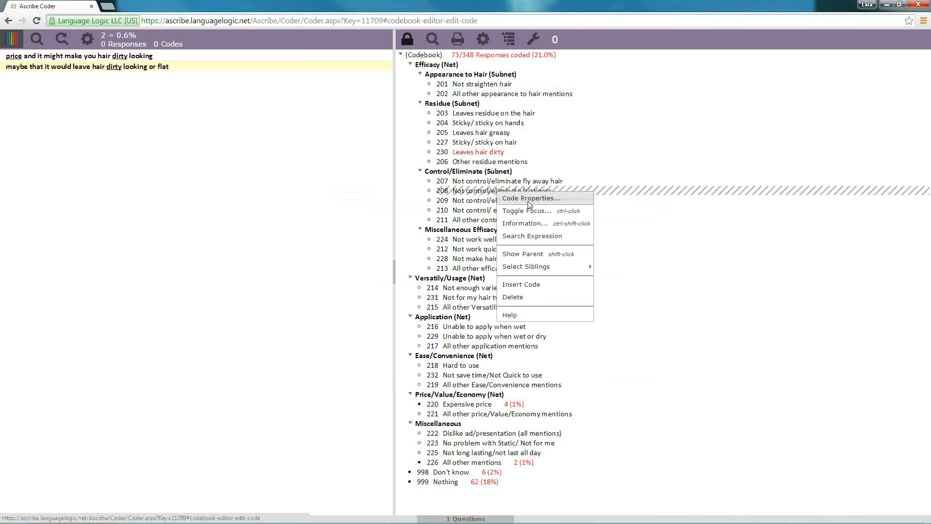
left_click(529, 200)
left_click(608, 361)
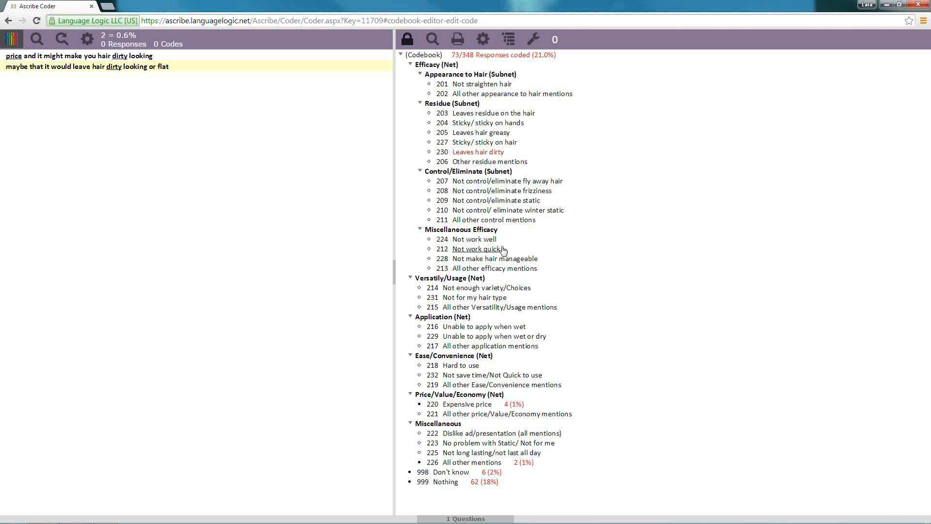
Delete the Not for my hair type code from Versatily/Usage (Net)
right_click(515, 300)
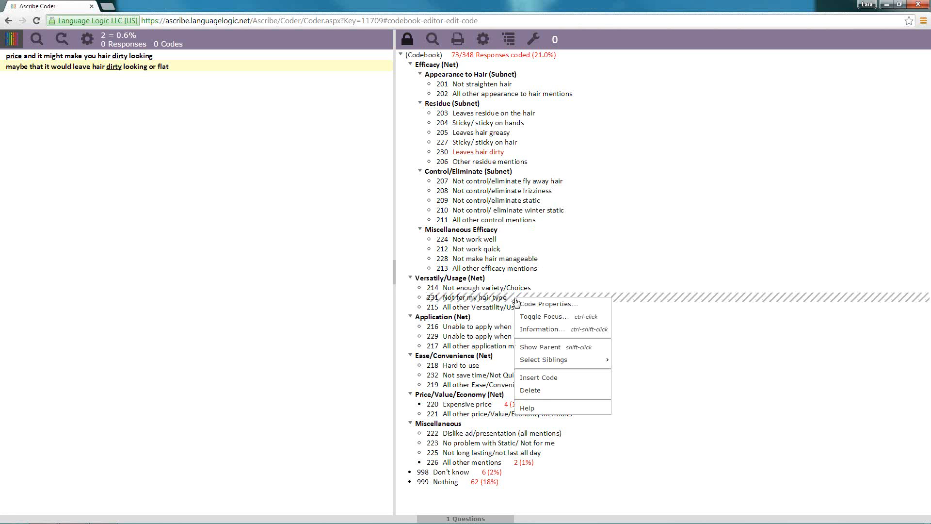
left_click(538, 390)
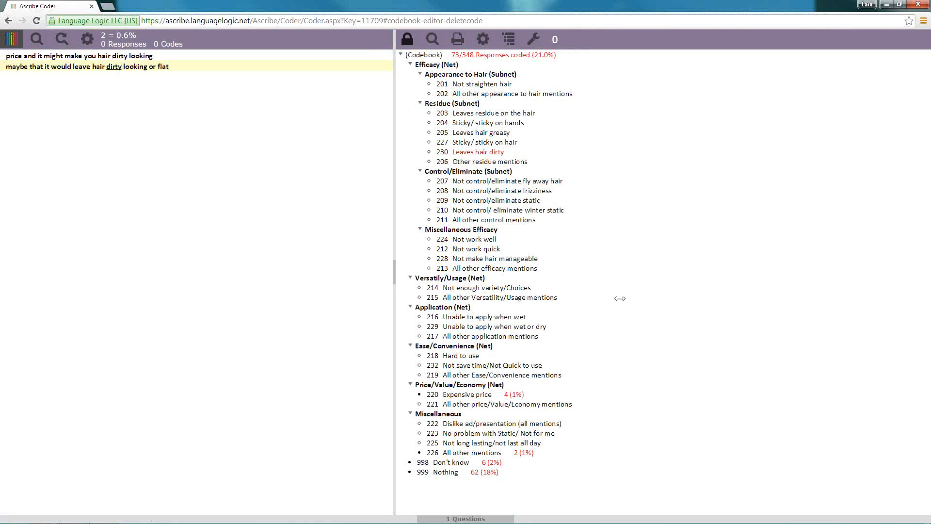
Run Search Any on the Nothing code and on the Don't know code to list the responses coded with each
right_click(458, 474)
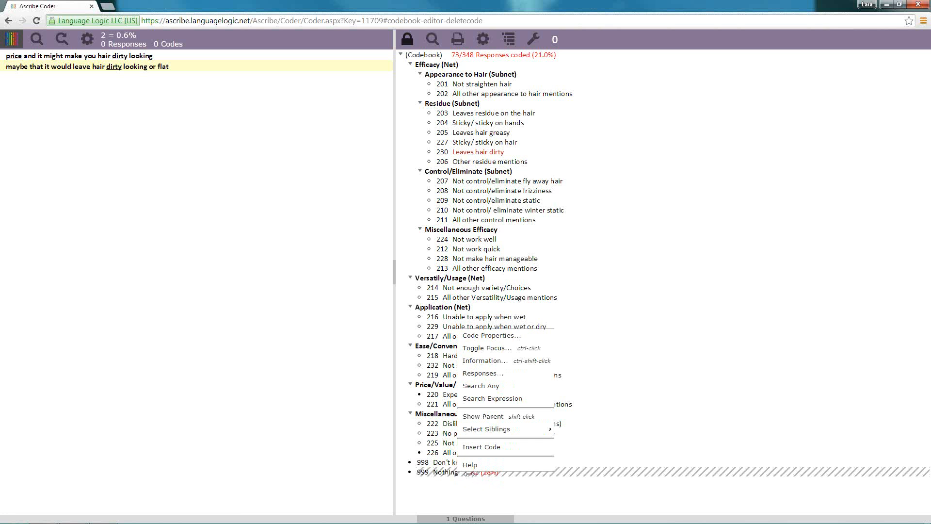
left_click(495, 387)
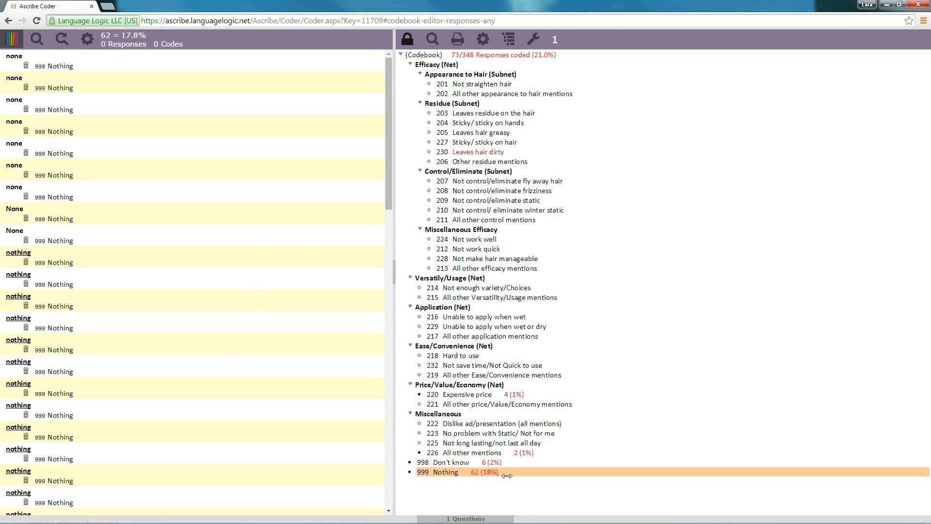
left_click(474, 463)
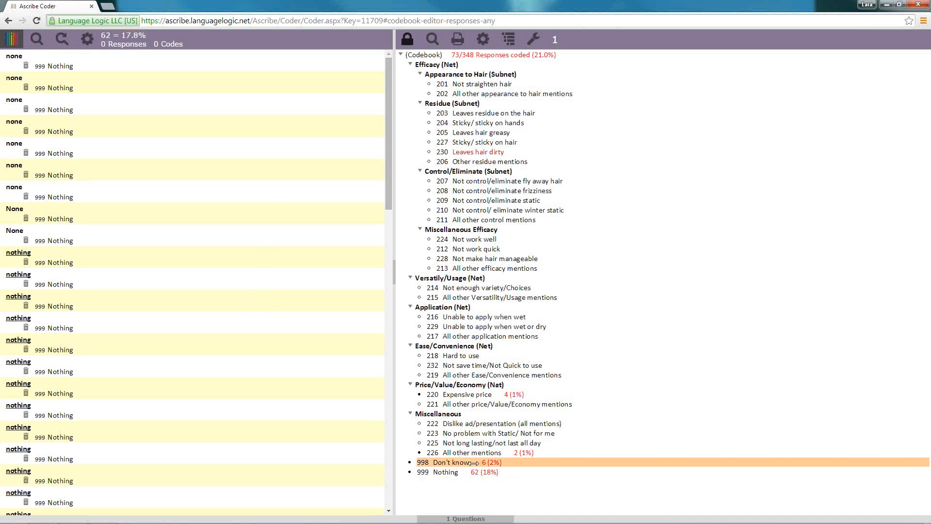
right_click(473, 463)
left_click(508, 335)
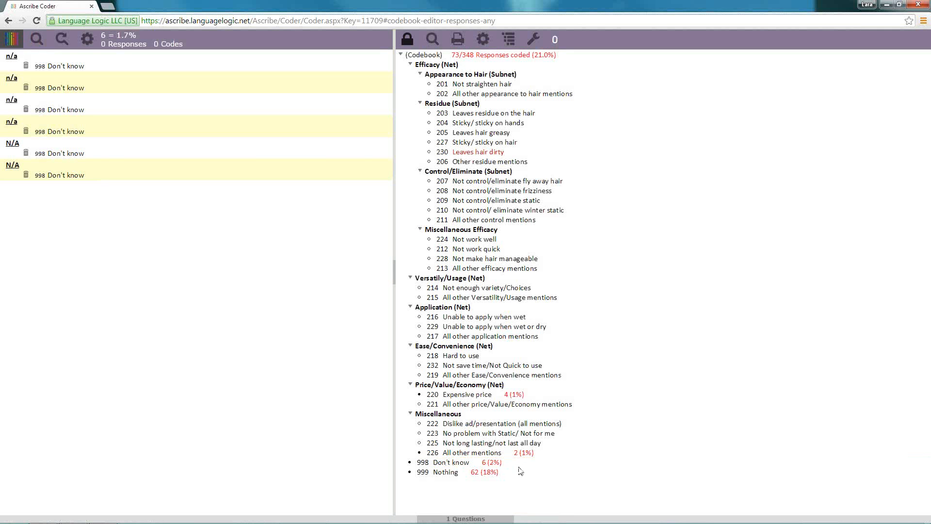
Search for responses coded with both Expensive price and All other mentions using Search All, and deselect both codes
left_click(511, 452)
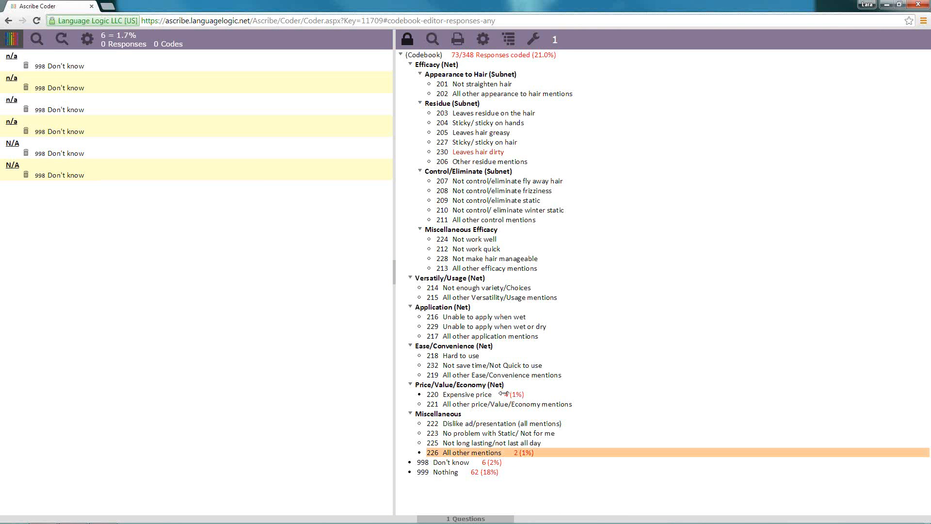
left_click(504, 394)
right_click(503, 394)
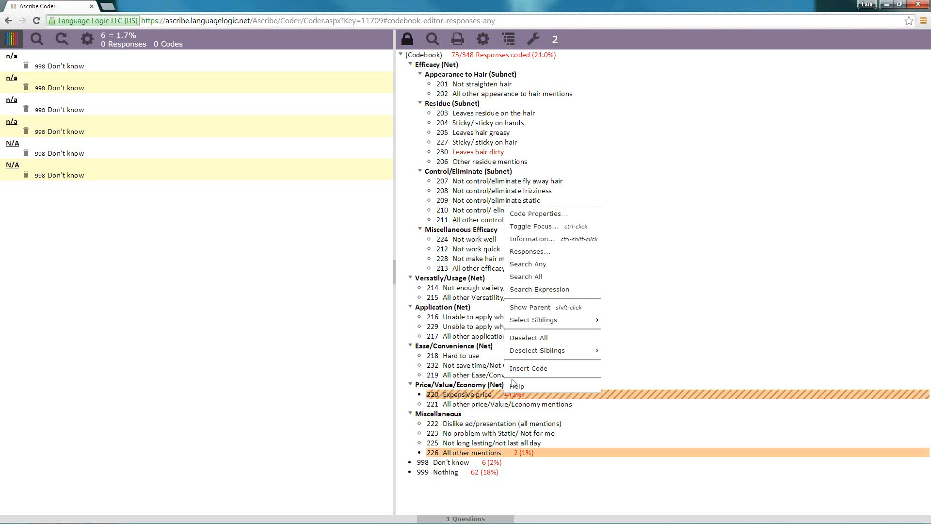
left_click(547, 277)
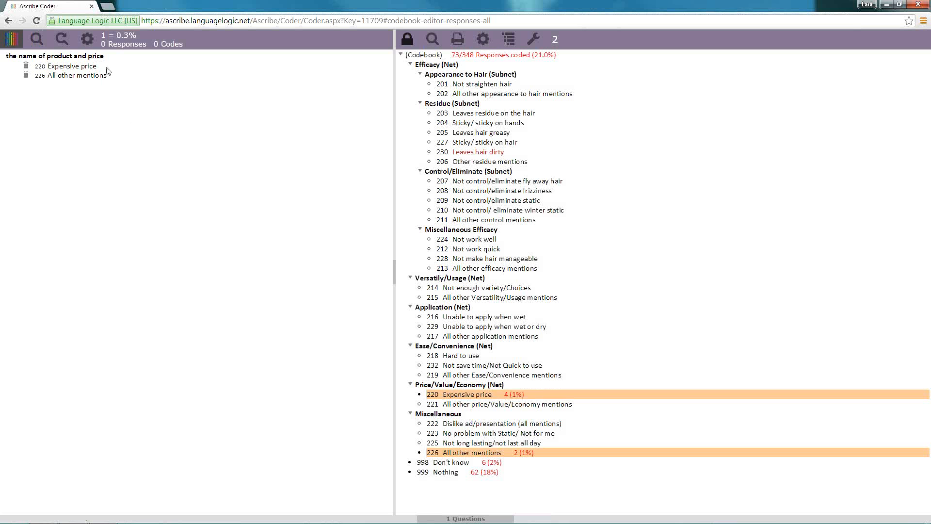
left_click(541, 394)
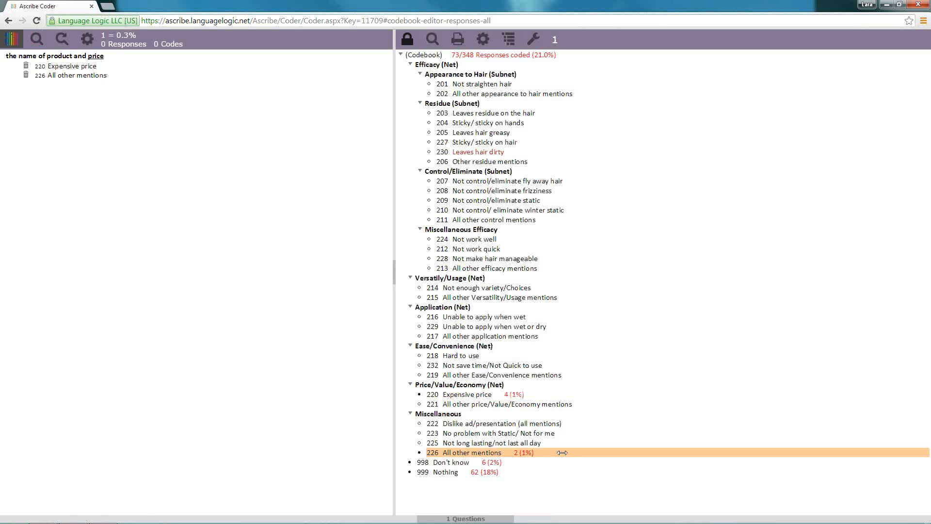
left_click(561, 452)
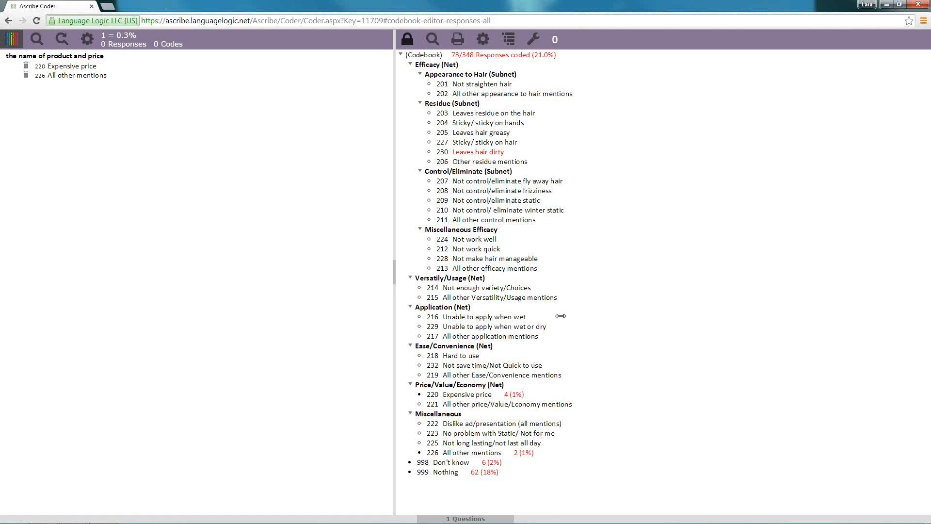
Insert a new net below Application (Net), described with the coder's first name in possessive form followed by Net
right_click(459, 307)
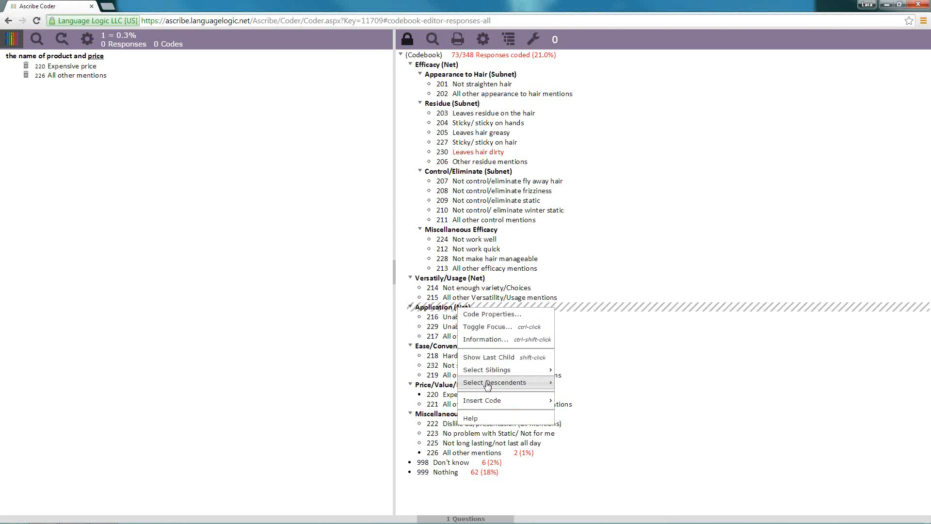
left_click(491, 401)
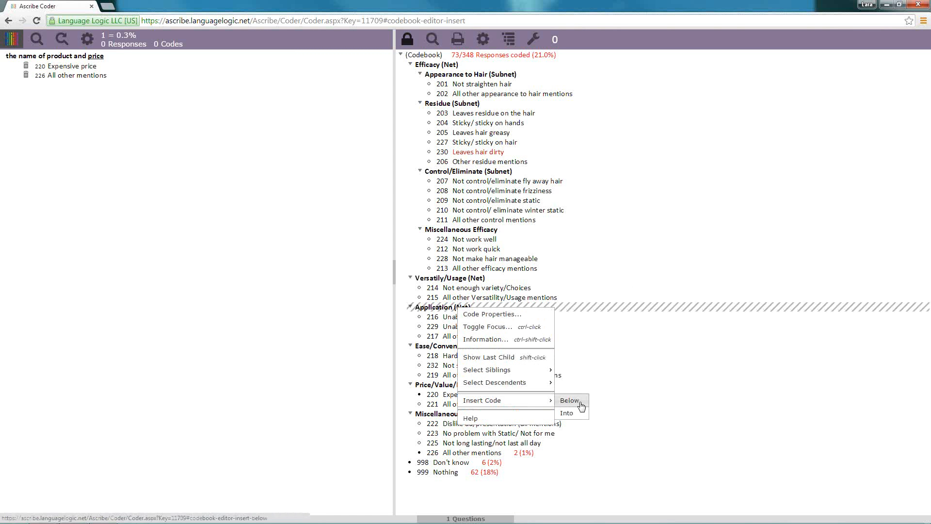
left_click(579, 400)
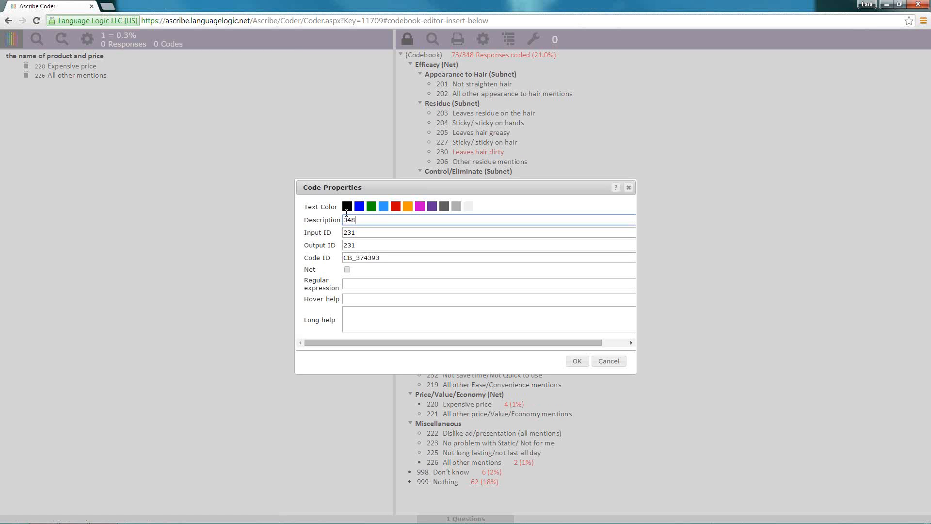
type("Lara's Net")
left_click(347, 269)
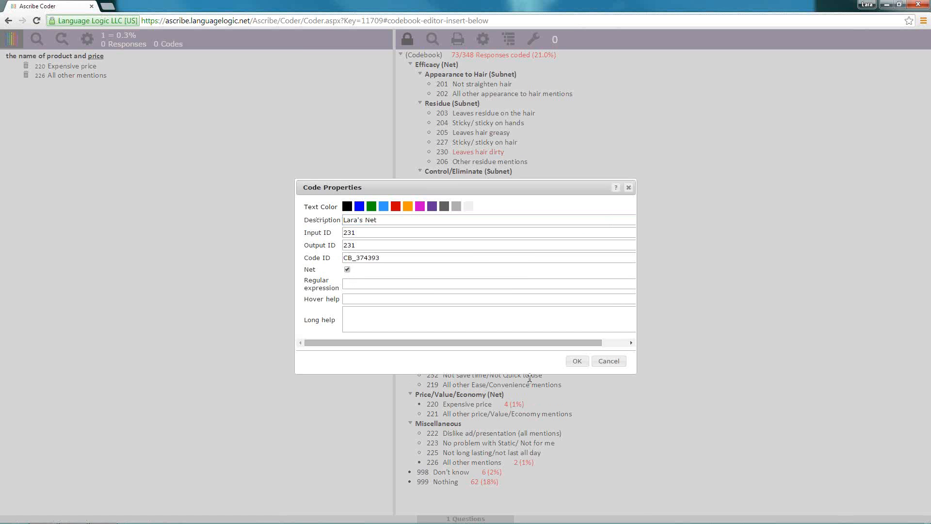
left_click(577, 362)
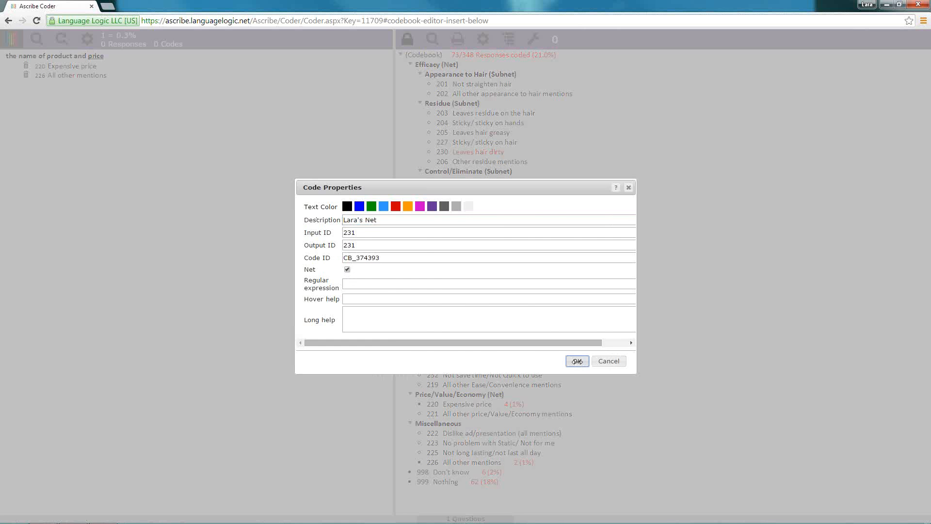
Insert a code into the new net, described with the coder's first name in possessive form followed by new code
right_click(442, 346)
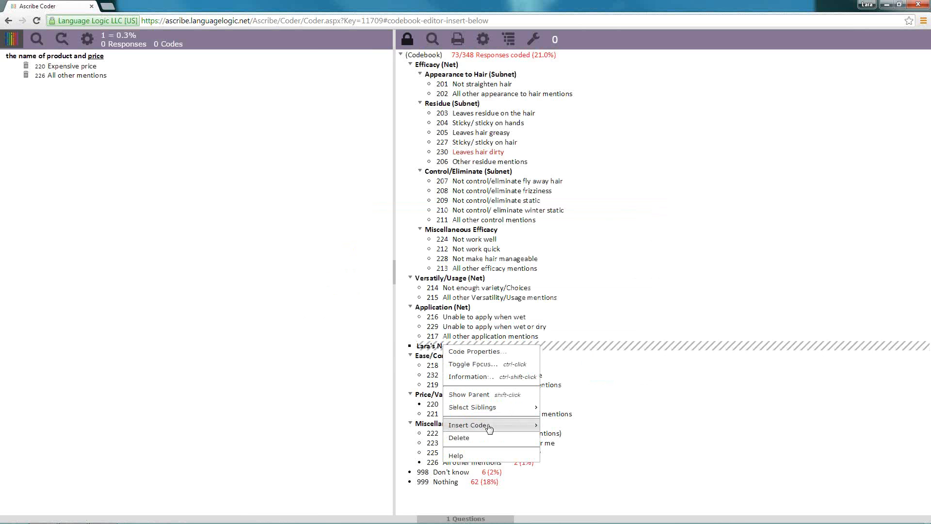
mouse_move(485, 425)
left_click(558, 438)
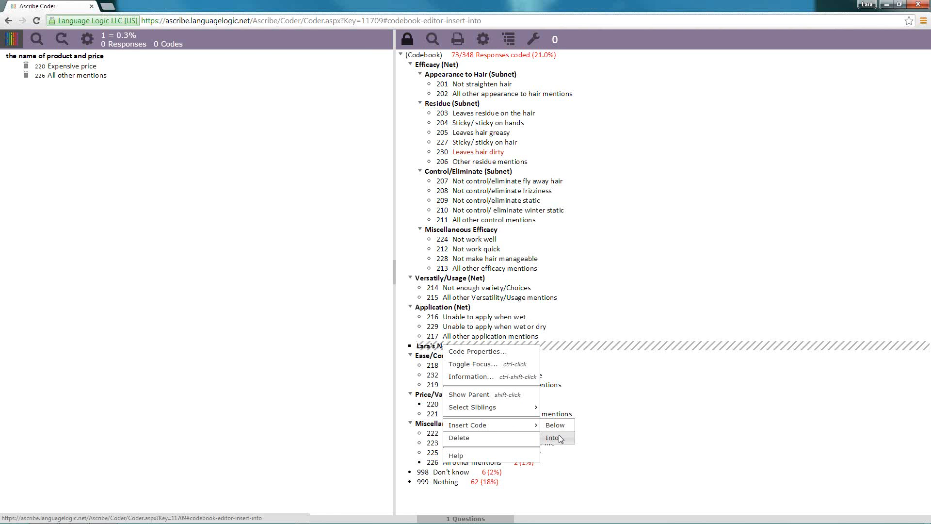
type("Lara")
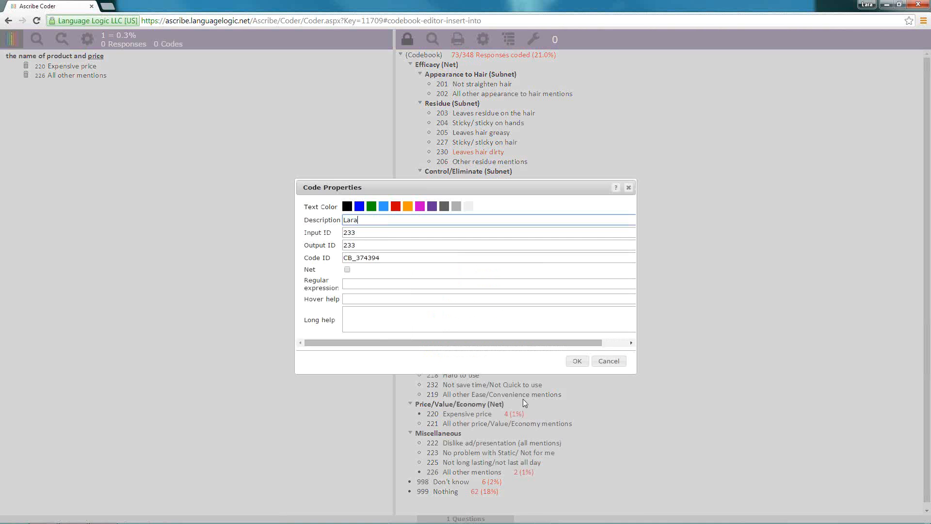
type("'s new code")
left_click(575, 362)
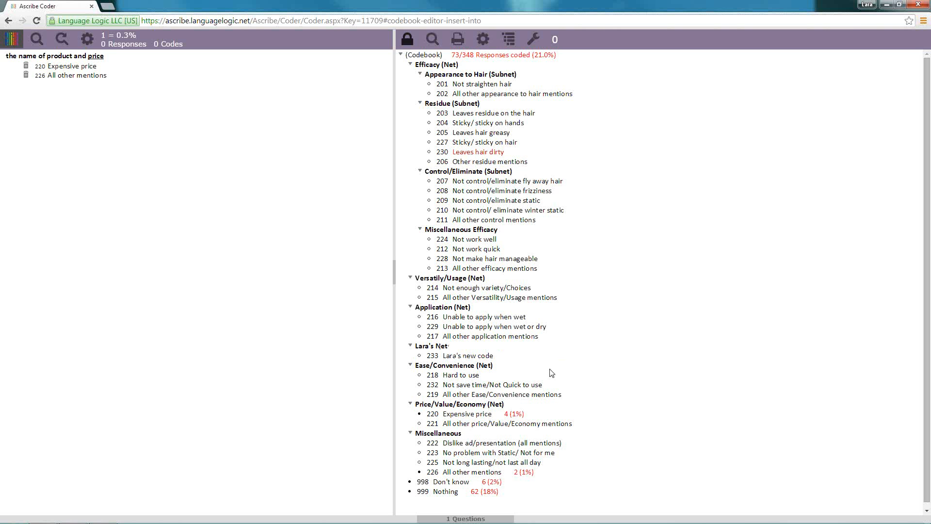
Unlock the codebook and move Not work quick and Not control/eliminate frizziness to the end of the new net
left_click(408, 39)
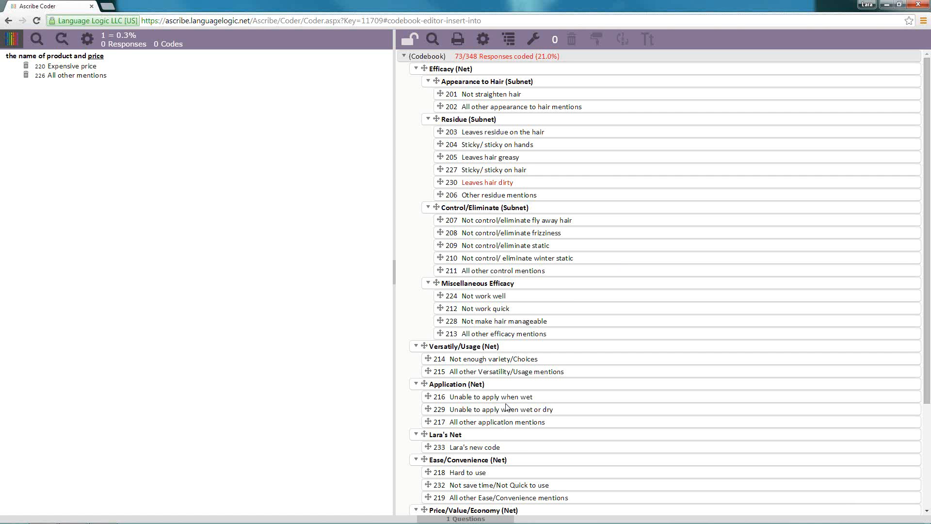
left_click_drag(447, 309, 442, 454)
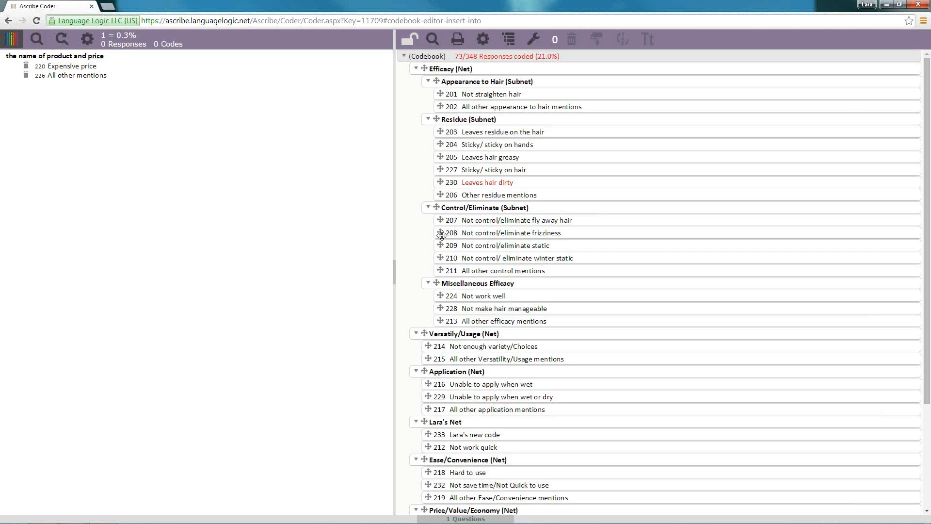
left_click_drag(440, 232, 439, 447)
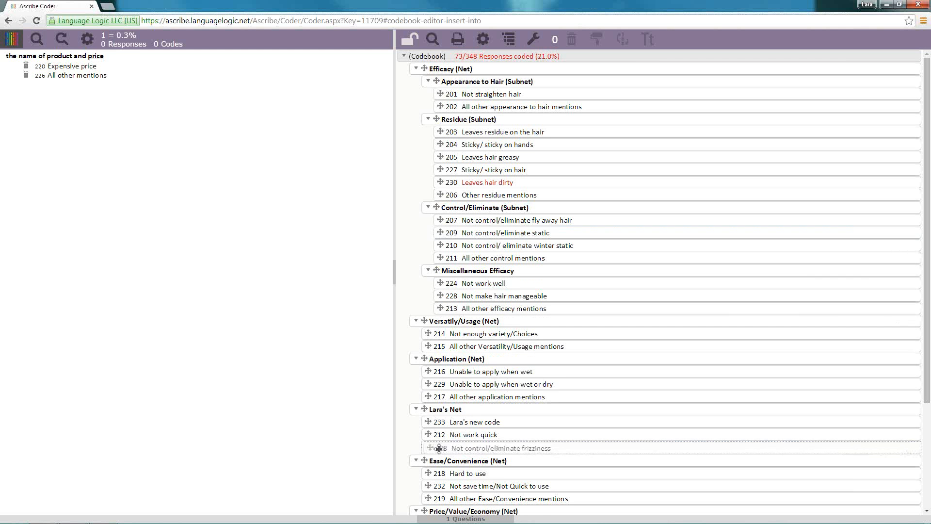
Move the codes Sticky/ sticky on hands, Not control/eliminate static and Not make hair manageable together into the new net
left_click(542, 147)
left_click(588, 236, "ctrl")
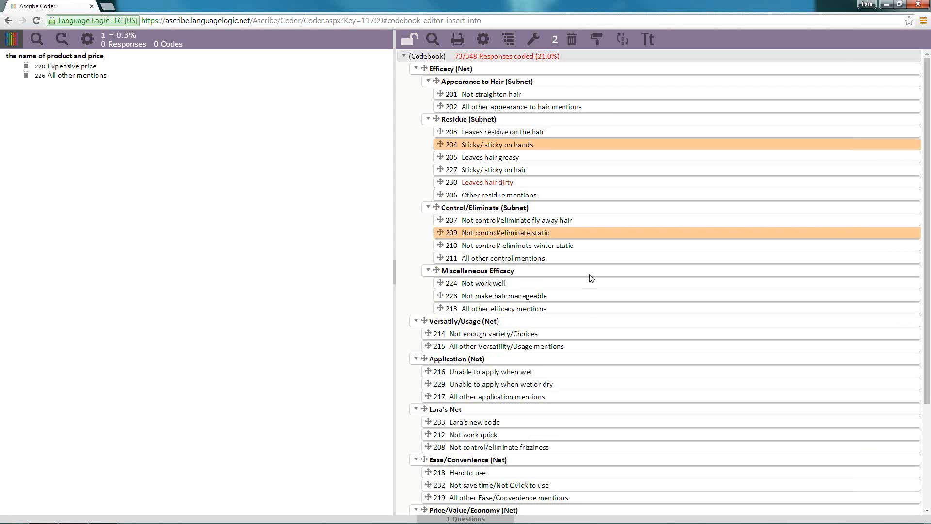
left_click(584, 299, "ctrl")
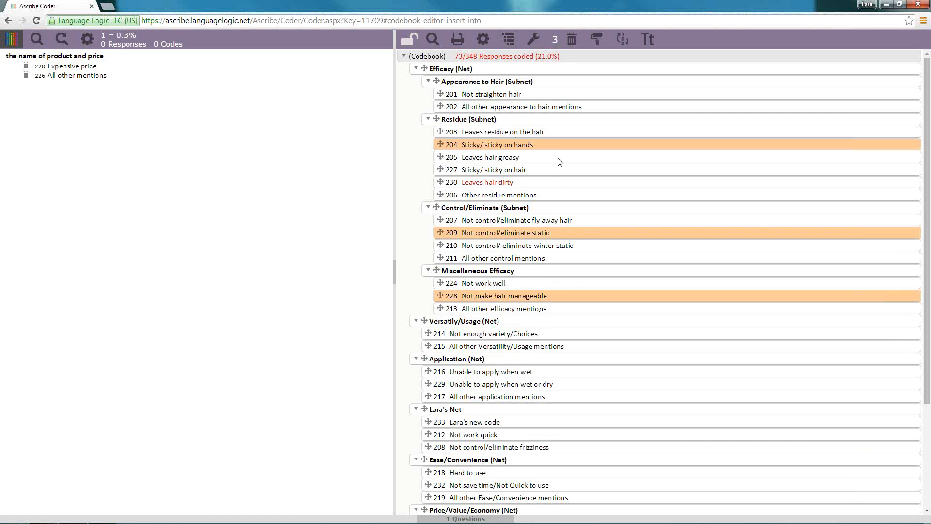
right_click(453, 410)
mouse_move(494, 436)
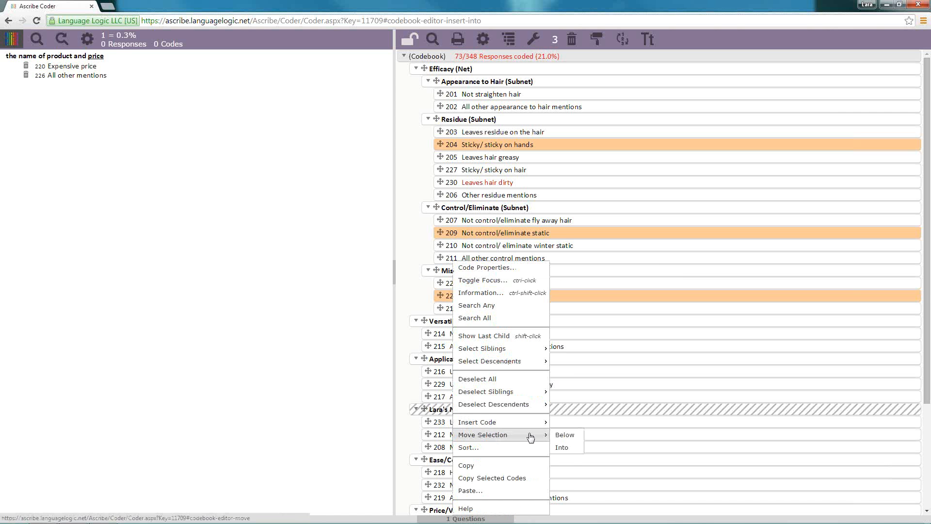
left_click(567, 449)
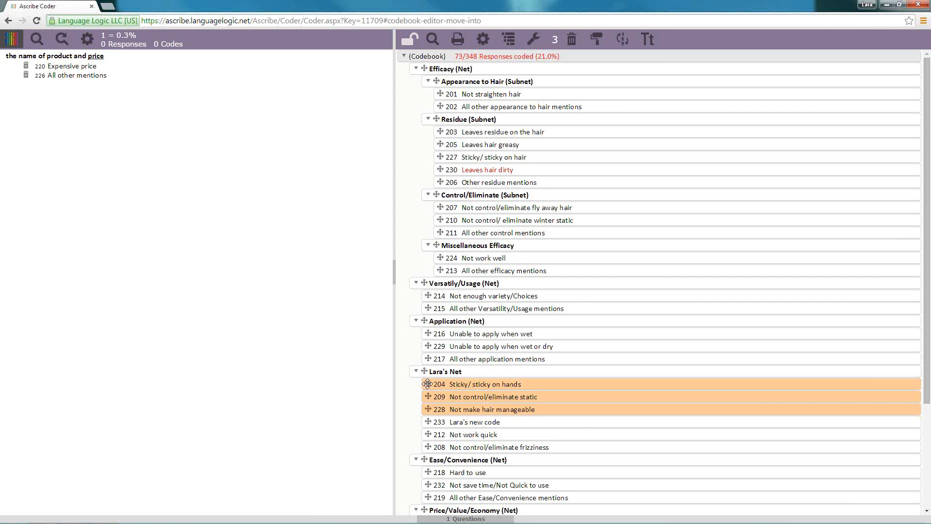
Return Sticky/ sticky on hands to Residue (Subnet) and Not control/eliminate static to Control/Eliminate (Subnet), and deselect all three codes
left_click_drag(427, 384, 444, 144)
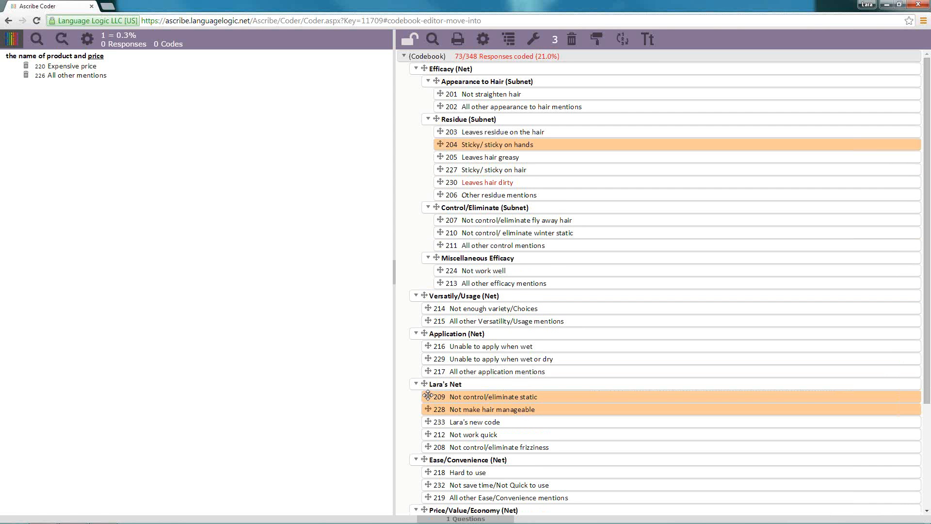
left_click_drag(427, 395, 436, 232)
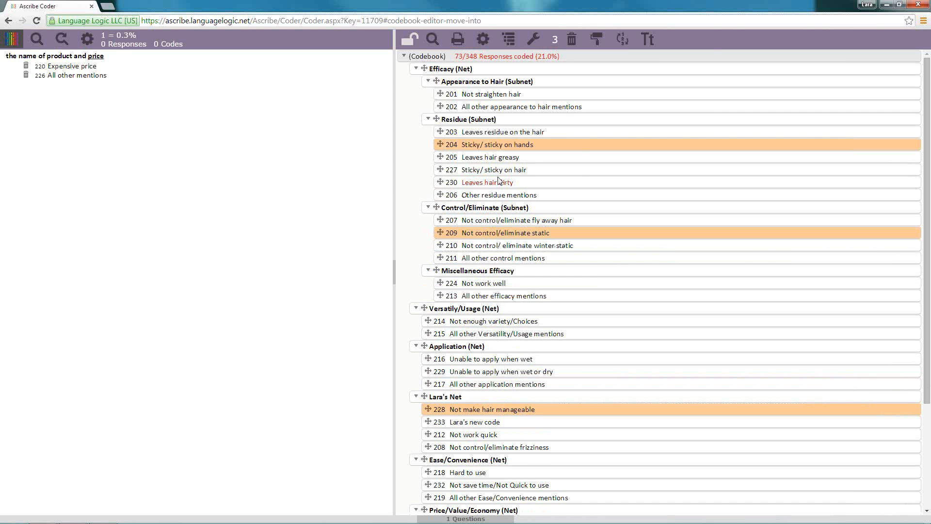
left_click(584, 146, "ctrl")
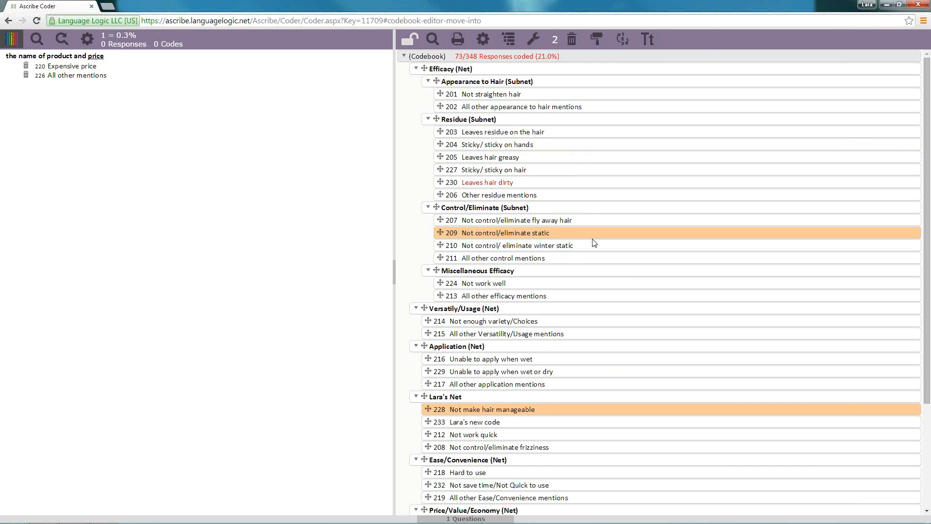
left_click(593, 233, "ctrl")
left_click(559, 409, "ctrl")
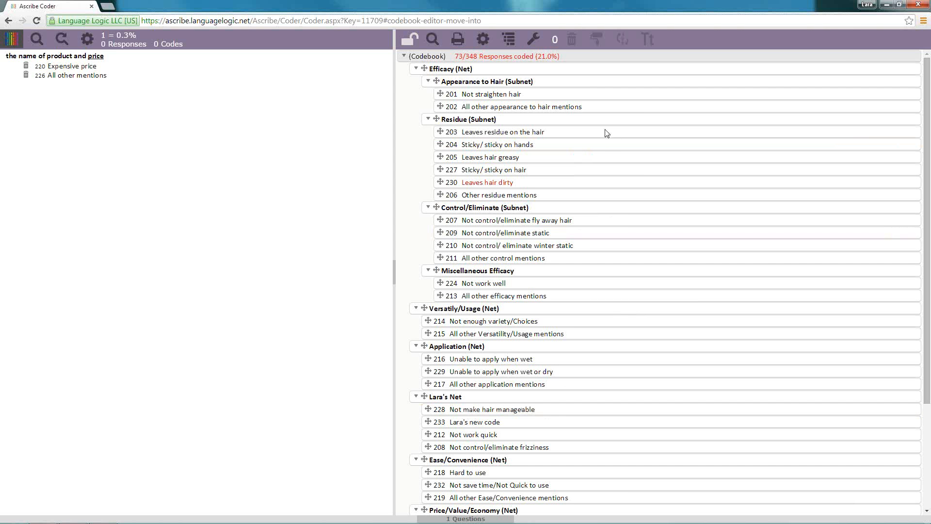
left_click(613, 145, "ctrl")
left_click(616, 233, "ctrl")
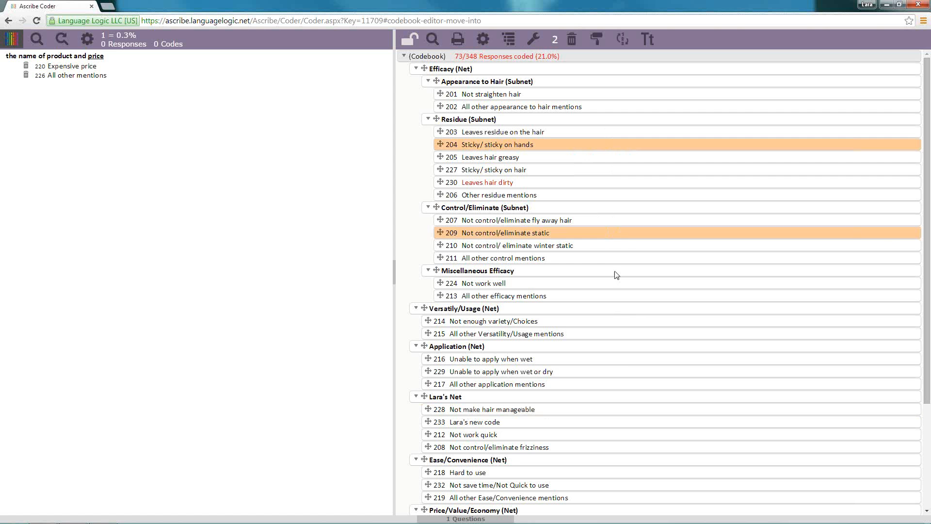
left_click(623, 361, "ctrl")
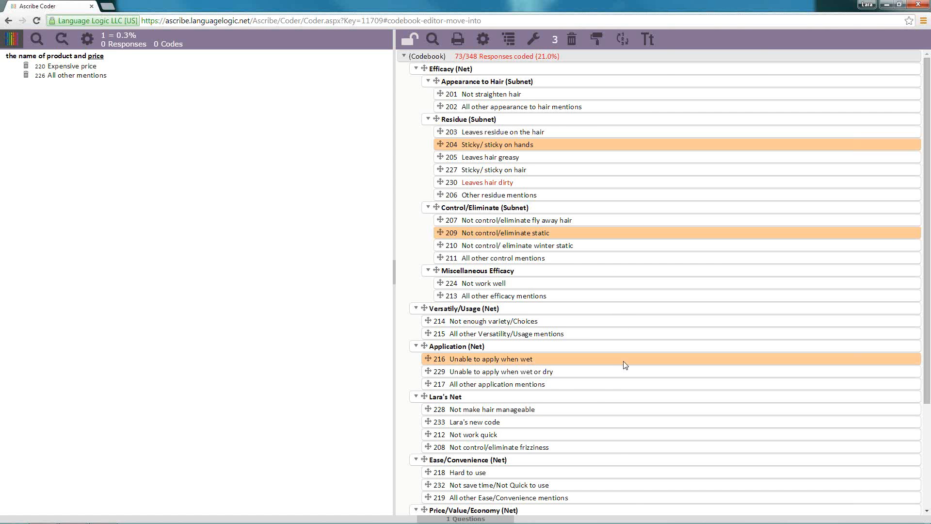
right_click(513, 438)
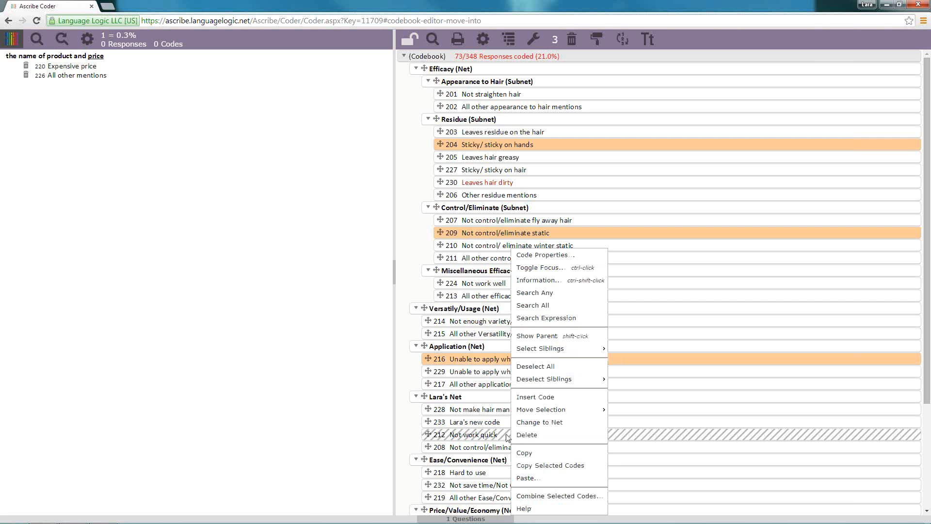
mouse_move(582, 409)
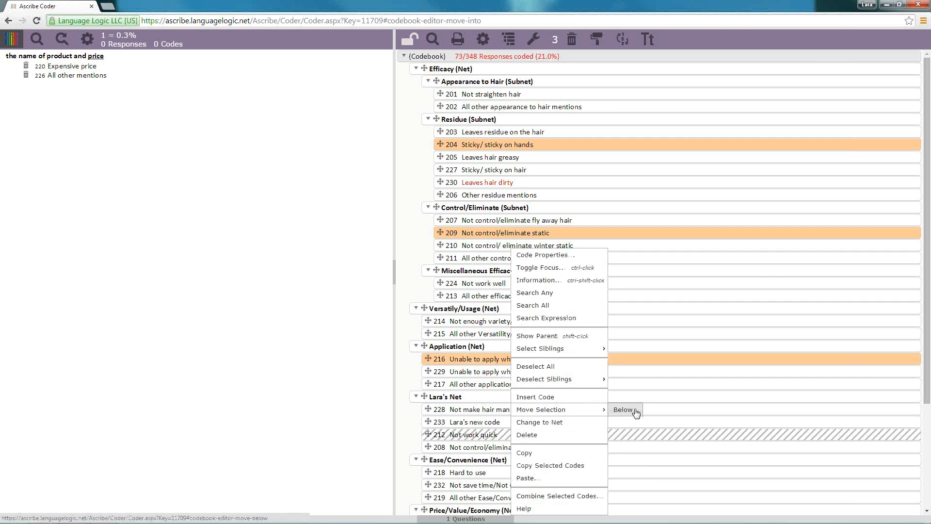
right_click(455, 398)
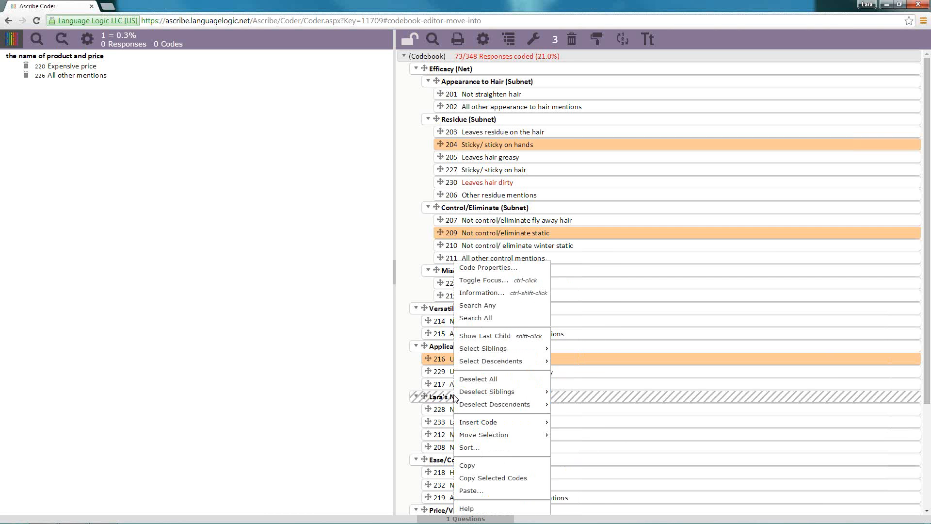
mouse_move(510, 439)
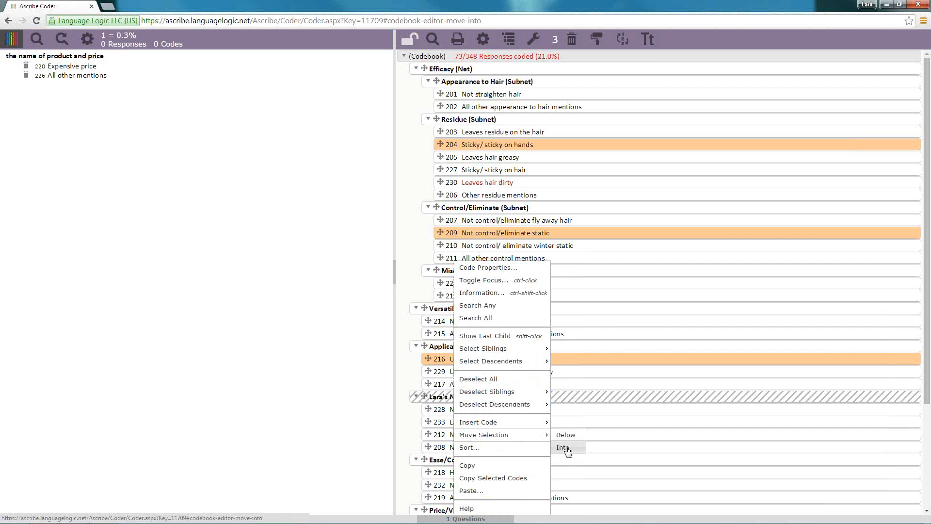
left_click(645, 363)
left_click(611, 236)
left_click(600, 142)
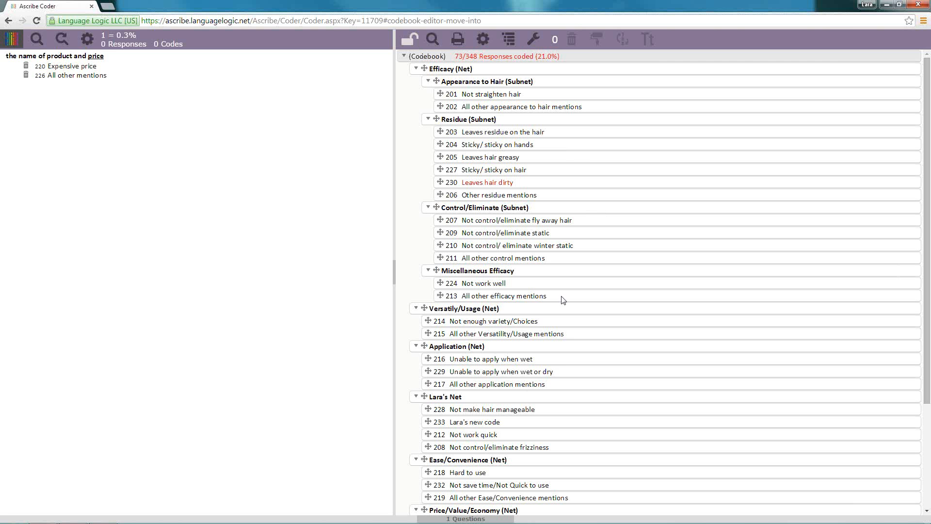
Select all codes in the codebook and renumber their input and output IDs starting at 101 in increments of 1, ignoring 998 and 999
left_click(409, 45)
right_click(481, 56)
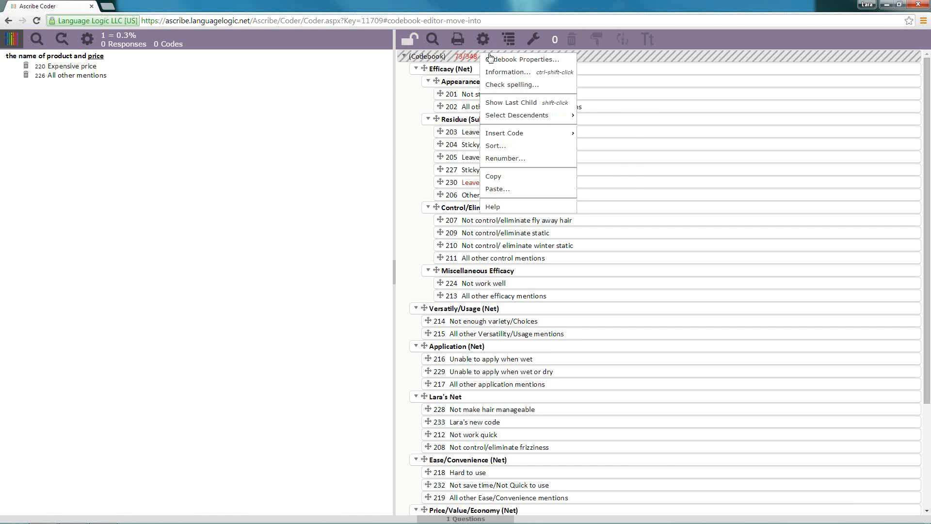
mouse_move(533, 115)
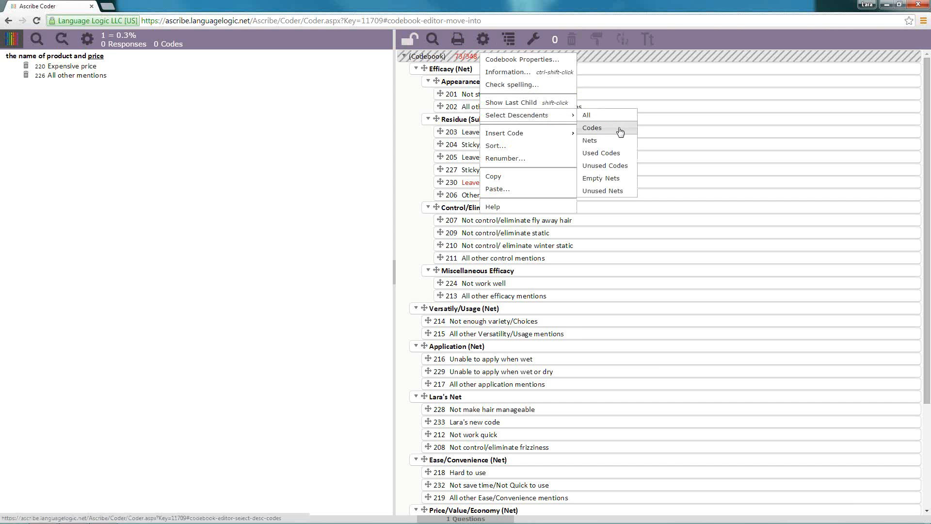
left_click(620, 129)
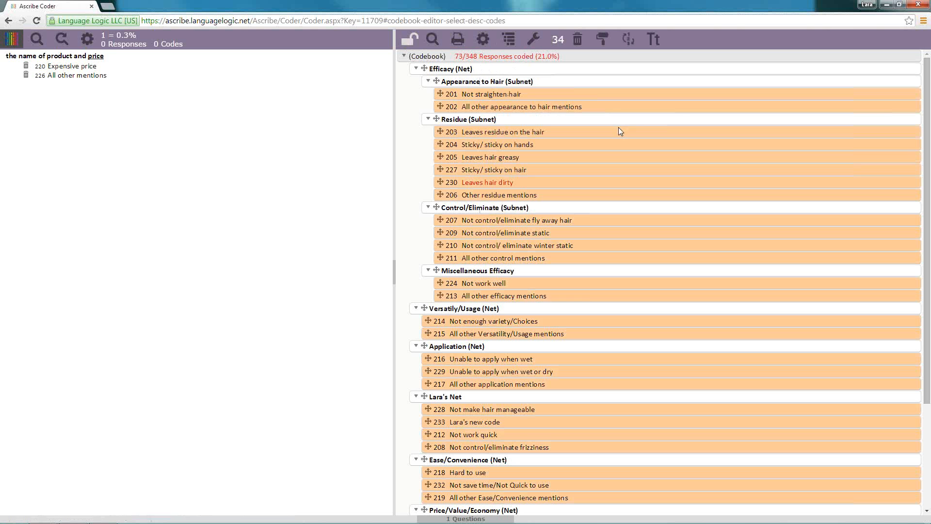
left_click(628, 41)
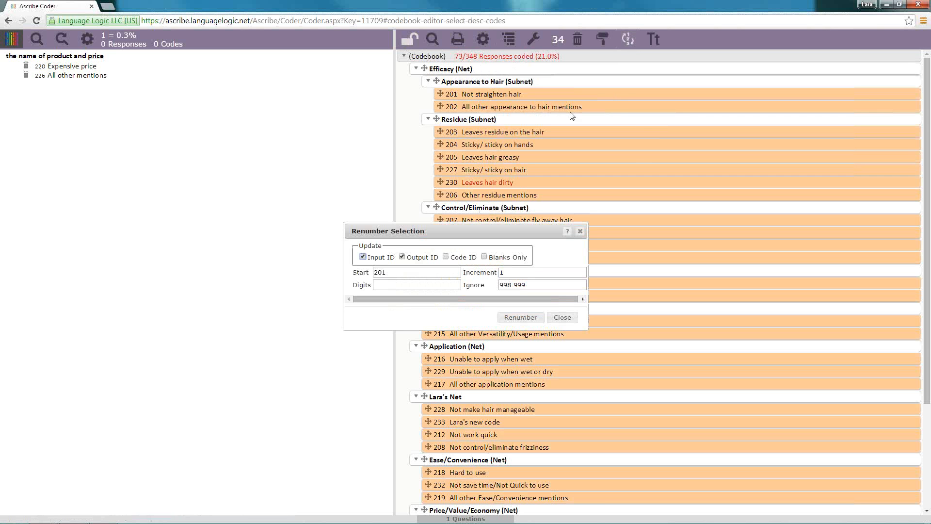
double_click(382, 271)
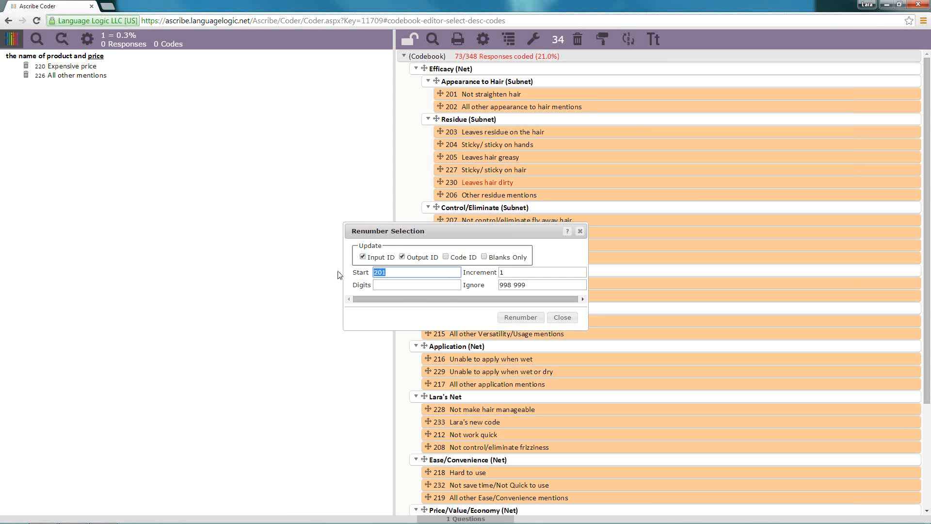
type("101")
left_click(539, 321)
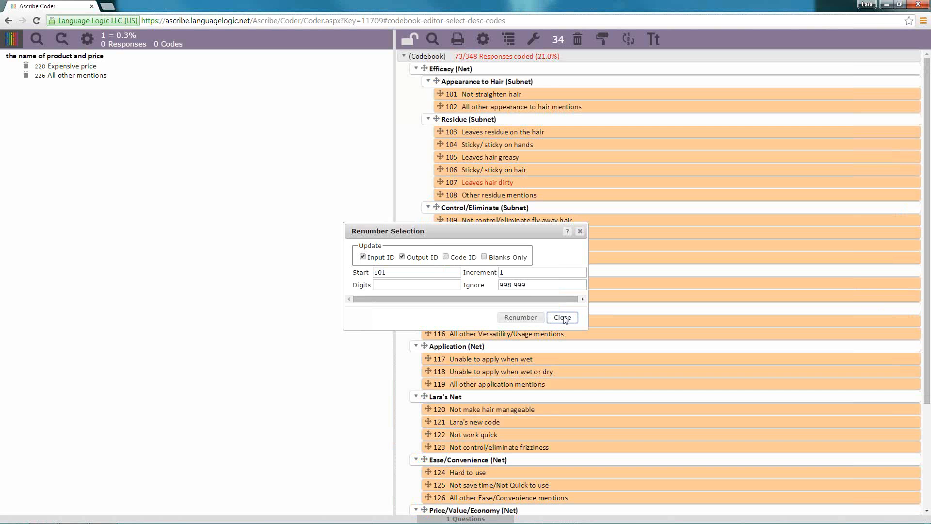
left_click(564, 317)
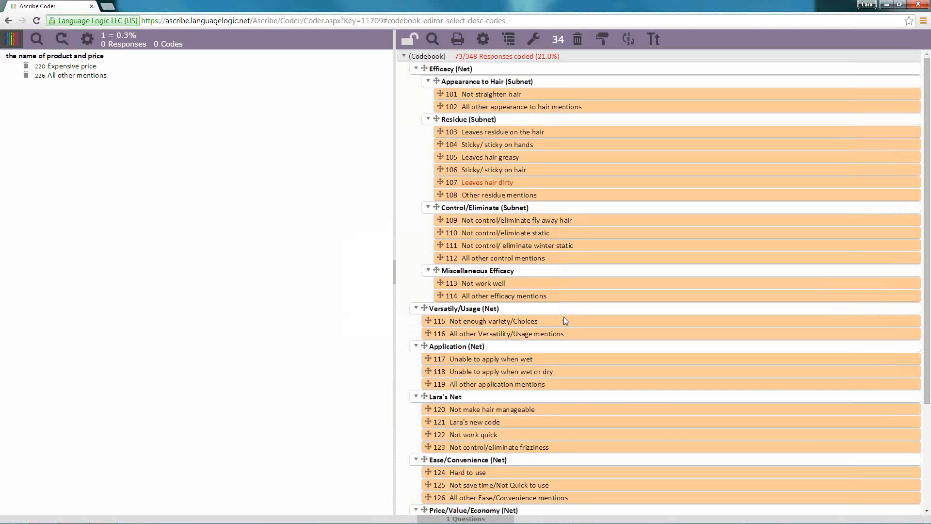
Review the code numbering down to the end of the codebook and the renumbering options for ignored IDs, and lock the codebook
scroll(564, 321, "down", 3)
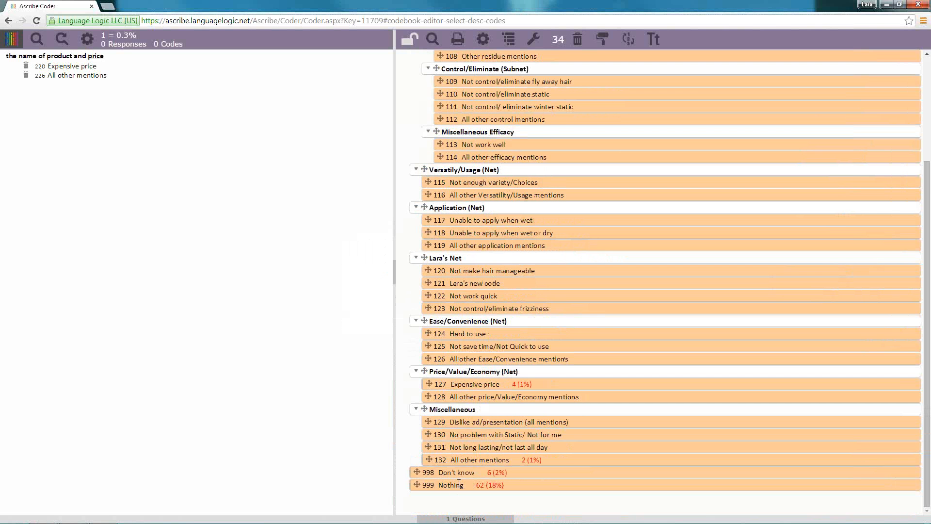
scroll(459, 480, "up", 3)
left_click(628, 39)
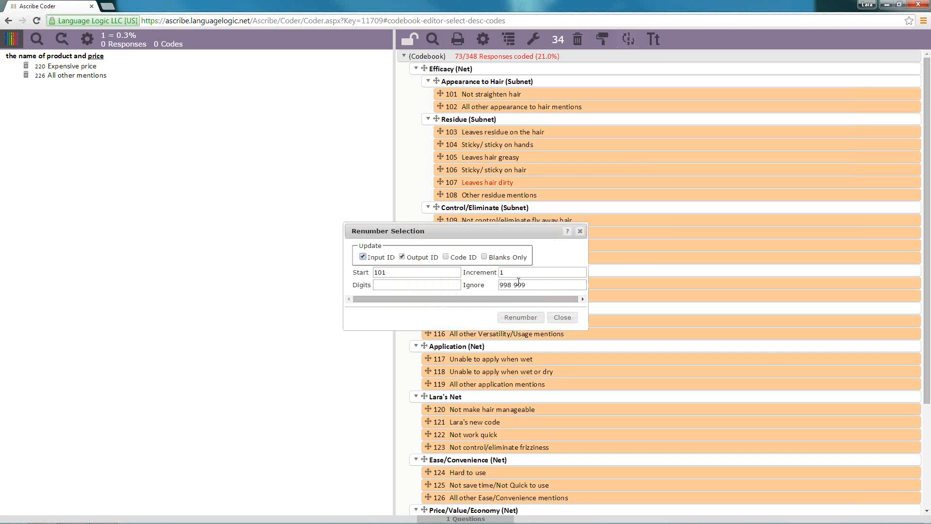
left_click(564, 317)
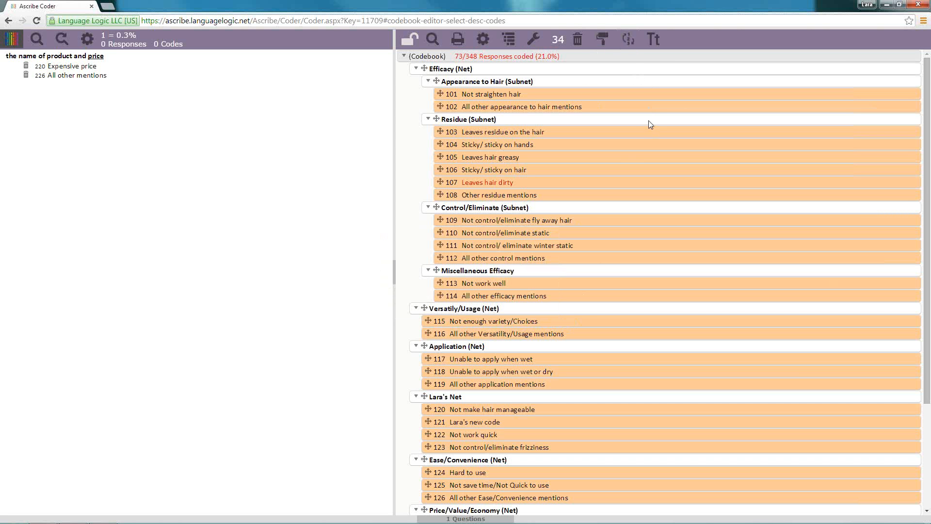
left_click(412, 45)
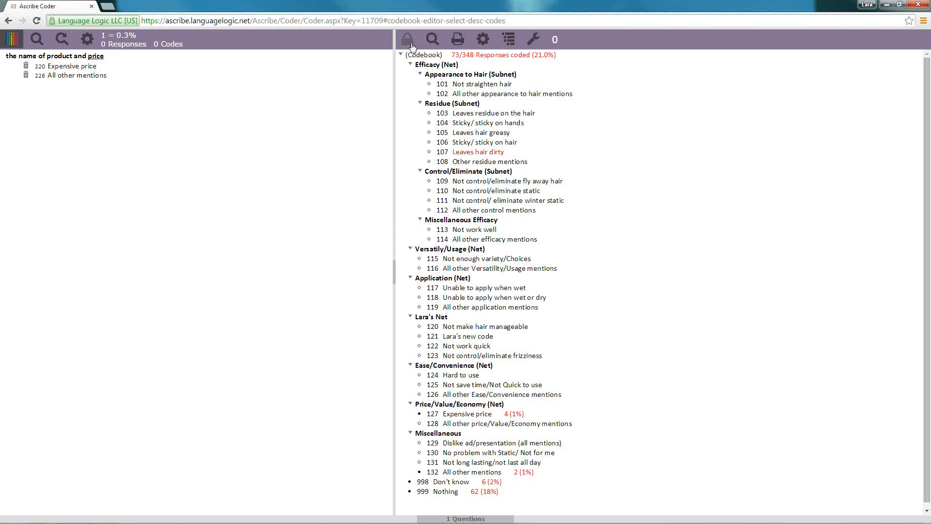
View the available codebook print formats and the Usage section of the Codebook Tools
left_click(459, 41)
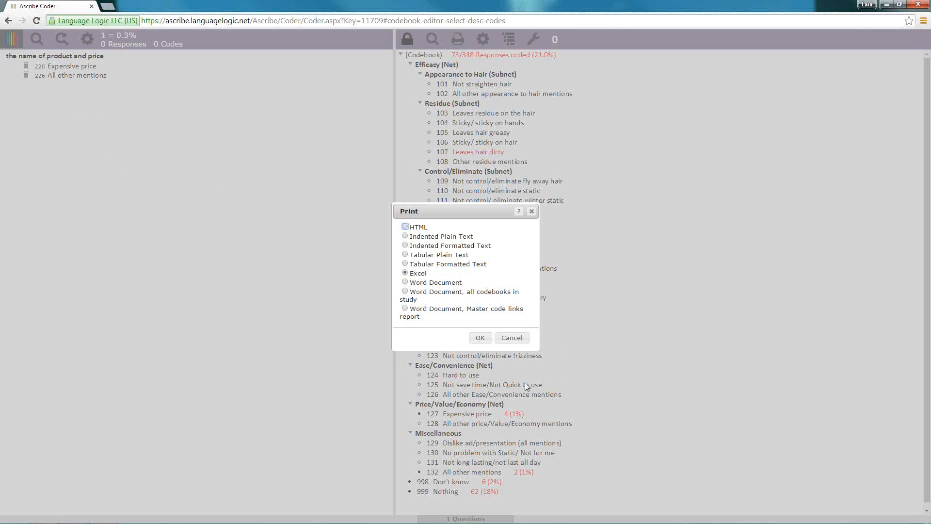
left_click(507, 339)
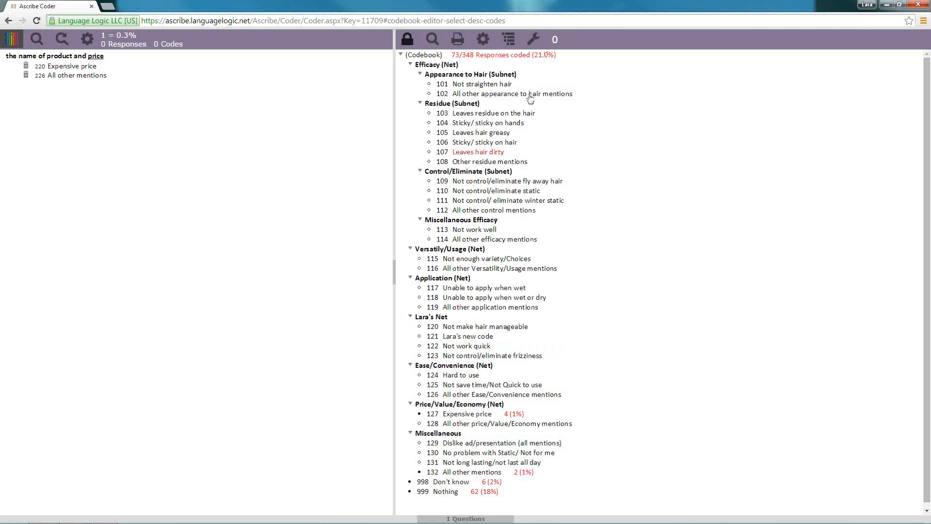
left_click(533, 45)
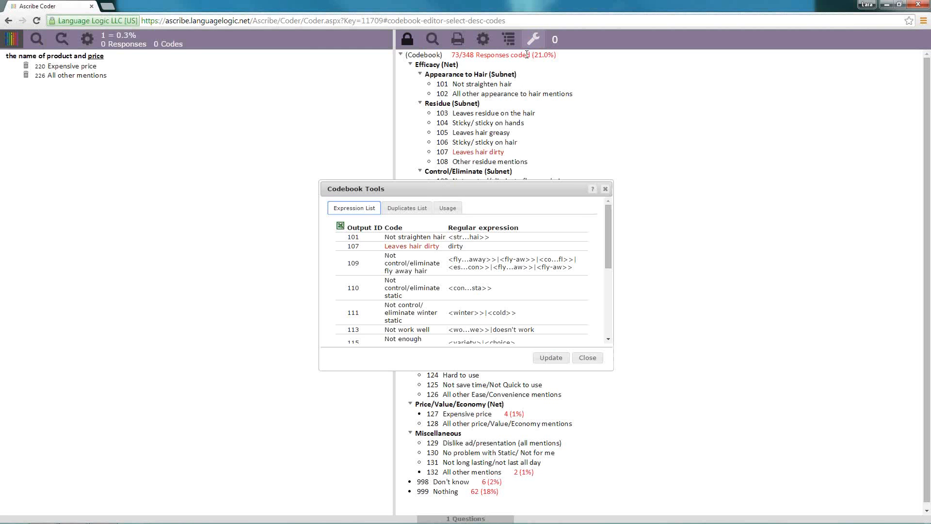
left_click(447, 207)
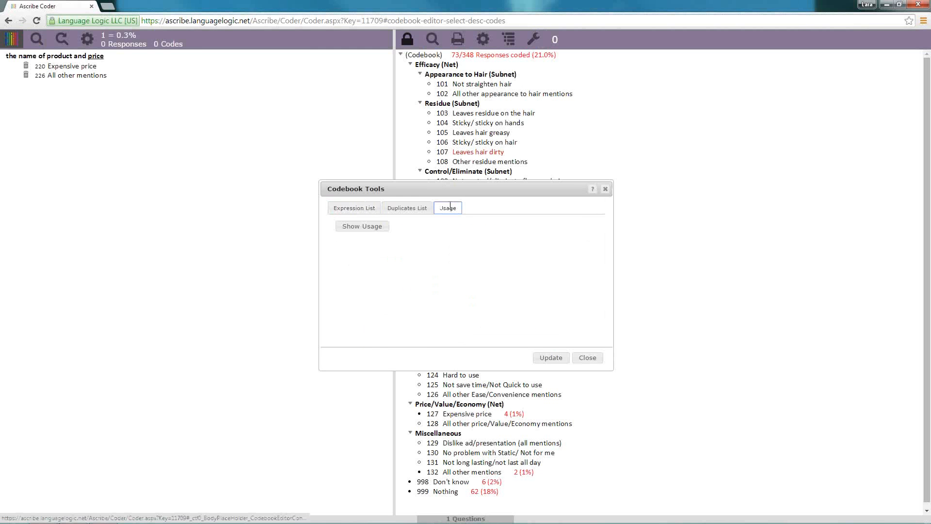
left_click(588, 358)
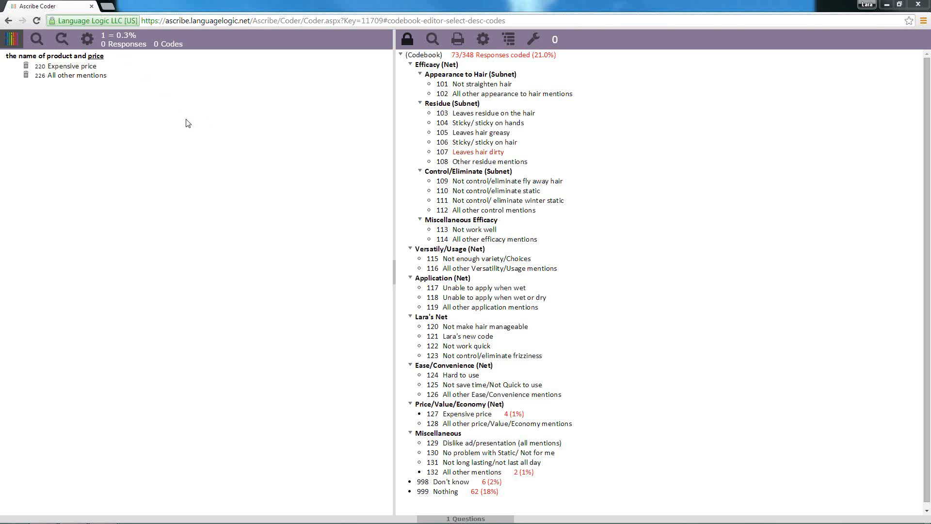
Run a new response search with no search text, showing only responses with any code applied
left_click(36, 39)
key("BackSpace")
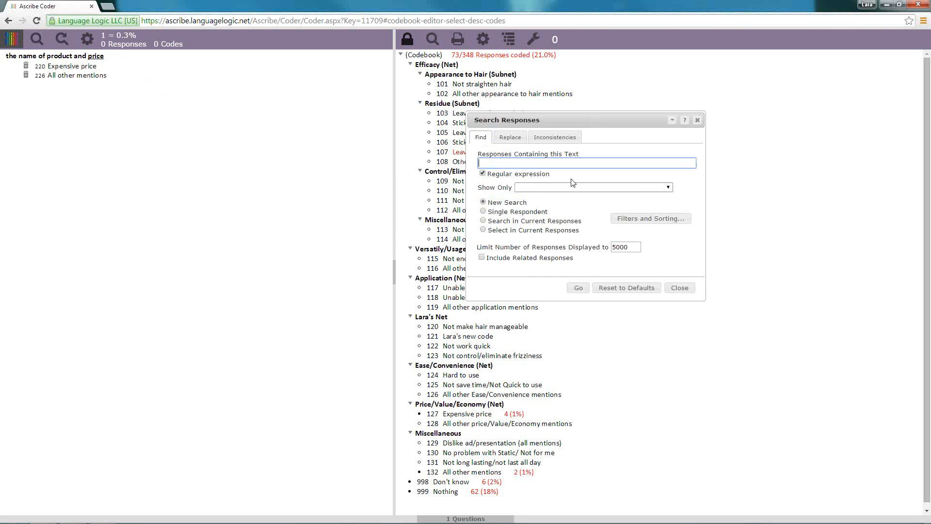
left_click(668, 188)
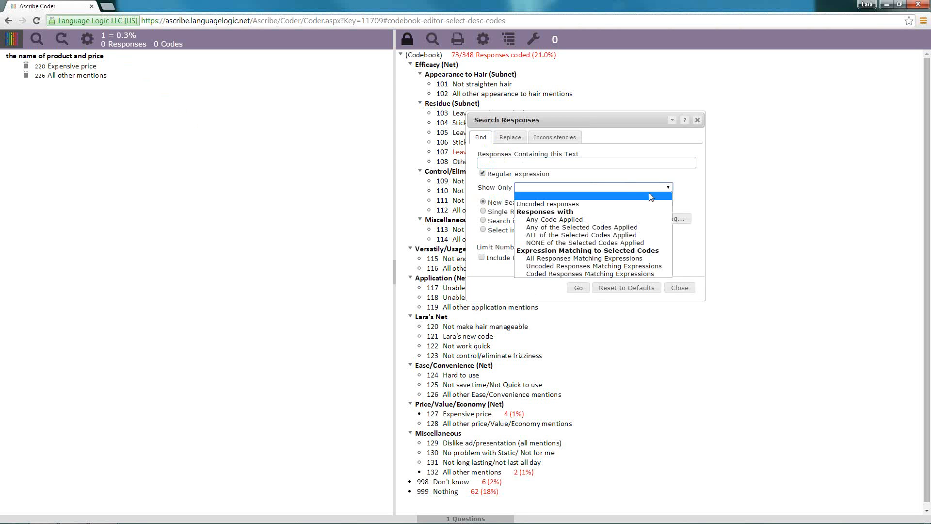
left_click(603, 220)
left_click(577, 289)
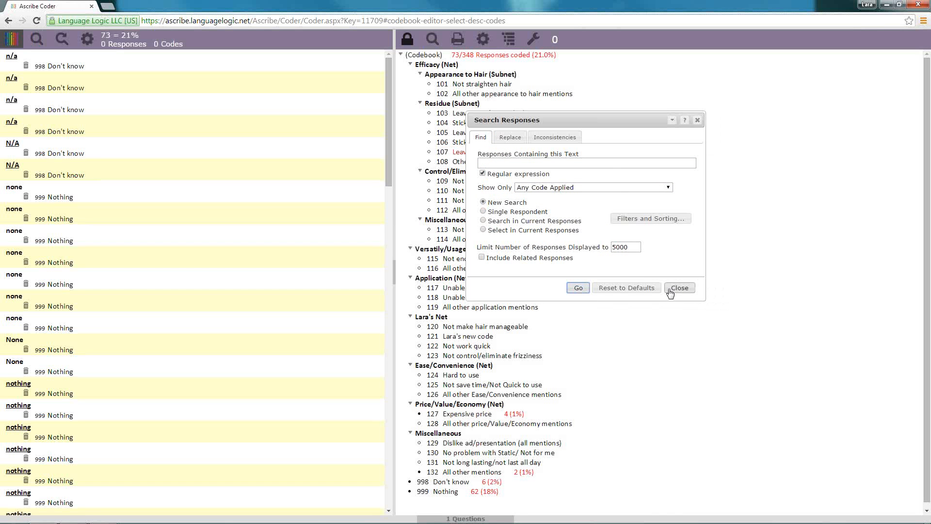
left_click(679, 287)
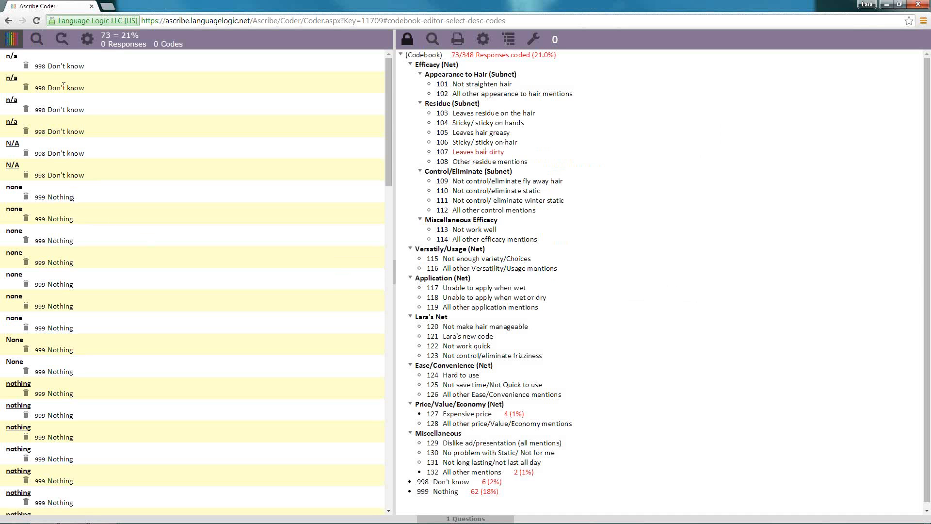
Look over the Applied Codes display options in the Responses Settings
left_click(87, 39)
left_click(662, 142)
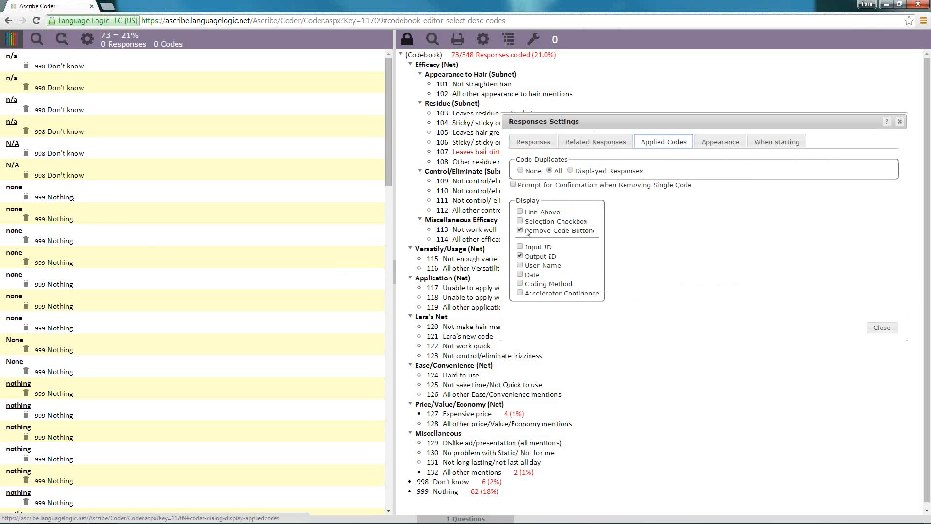
left_click(882, 327)
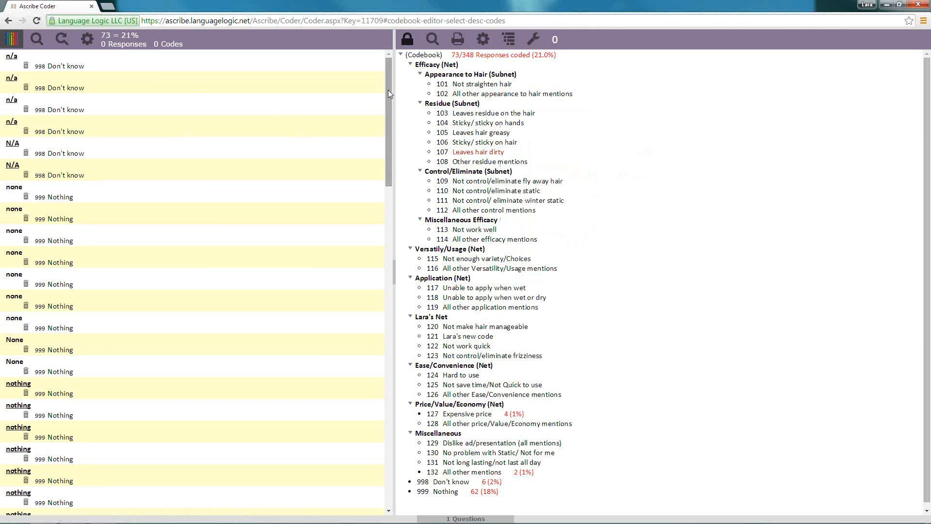
Remove all applied codes from the responses "Again I've never tried it...." and "the name of product and price"
left_click_drag(388, 89, 367, 320)
scroll(366, 321, "down", 10)
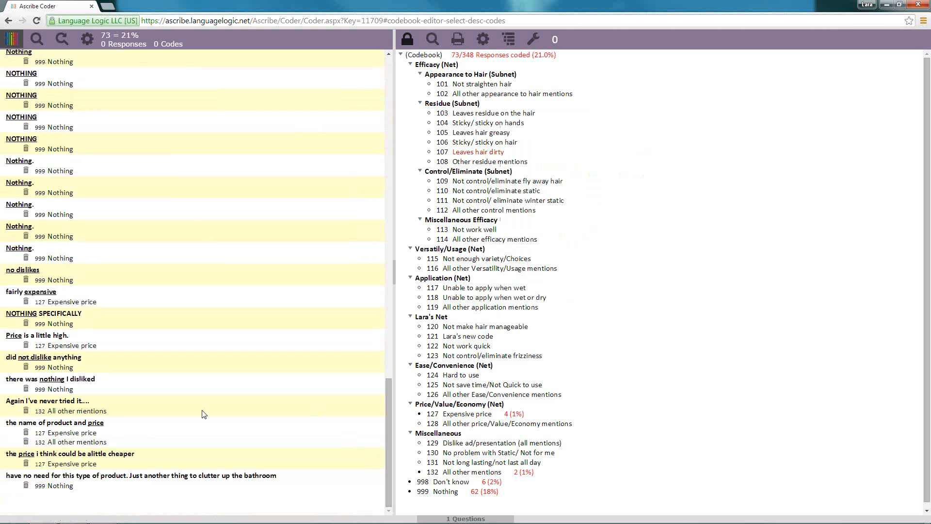
left_click(27, 412)
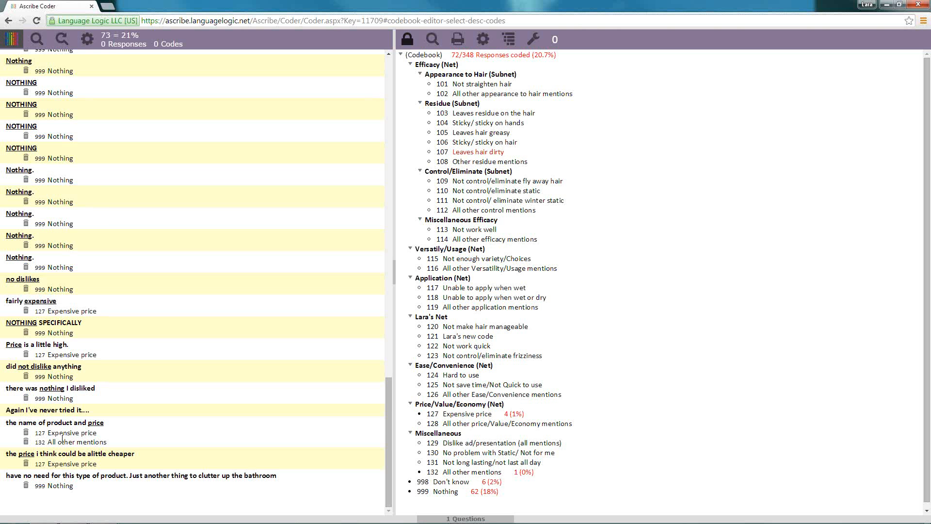
left_click_drag(61, 434, 486, 429)
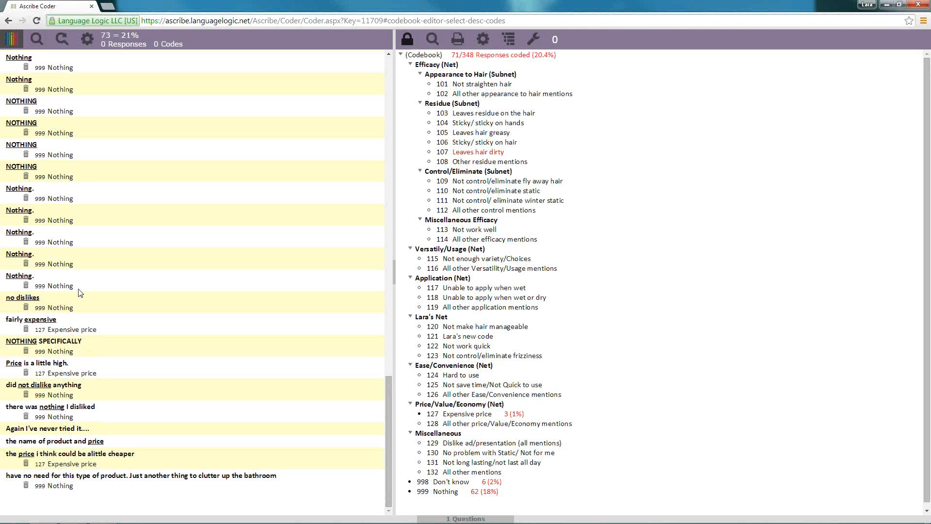
Remove code 999 Nothing from three selected "Nothing" responses and their duplicates
left_click(78, 286)
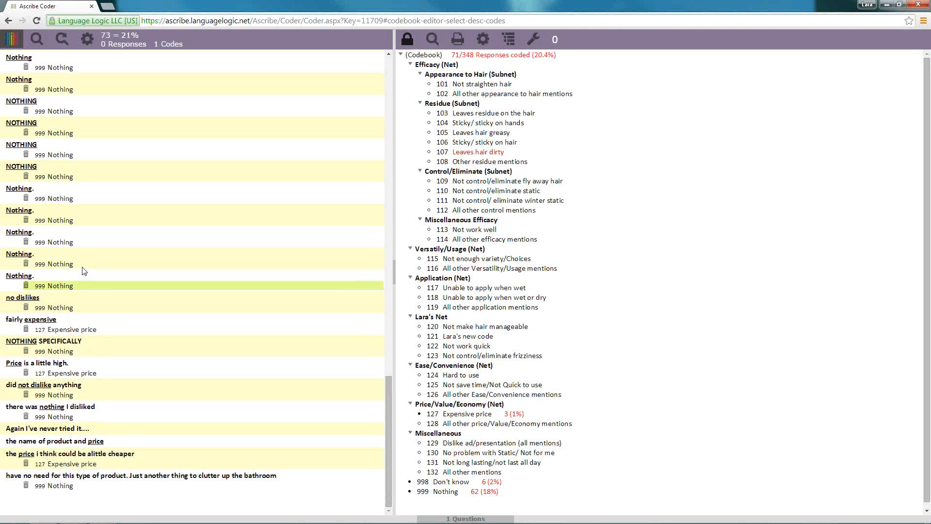
left_click(83, 264, "ctrl")
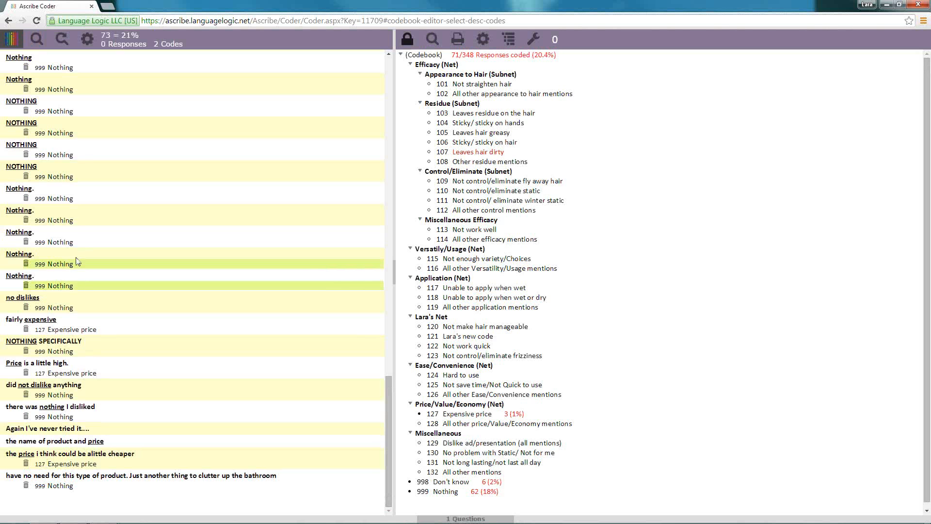
left_click(92, 157, "ctrl")
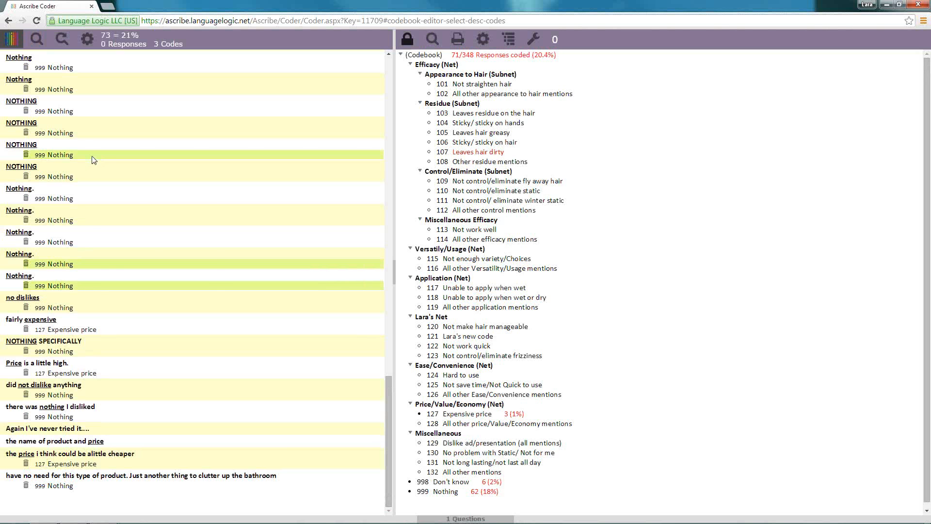
right_click(94, 159)
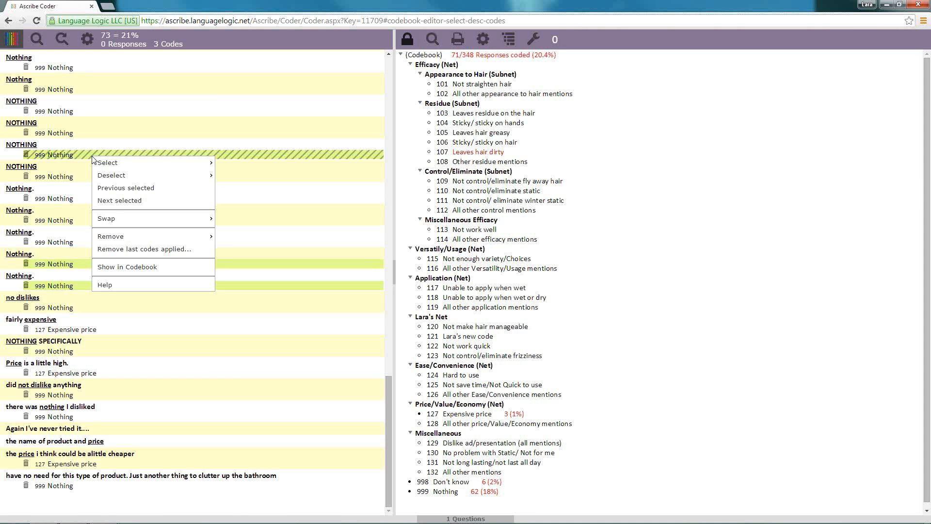
mouse_move(126, 238)
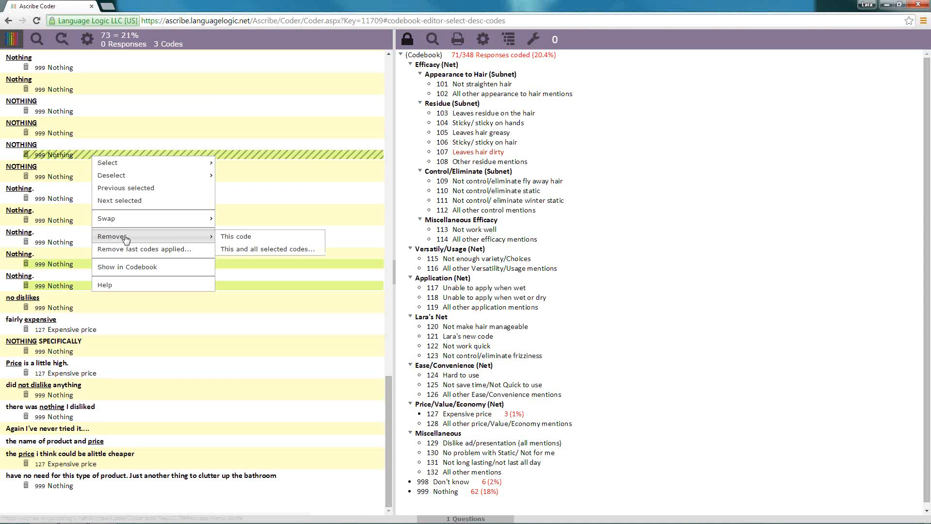
left_click(252, 249)
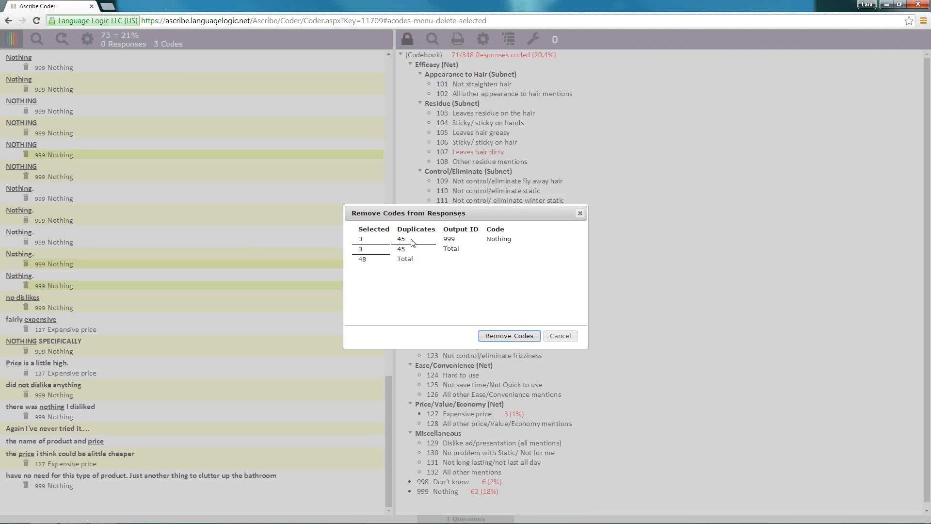
left_click(505, 337)
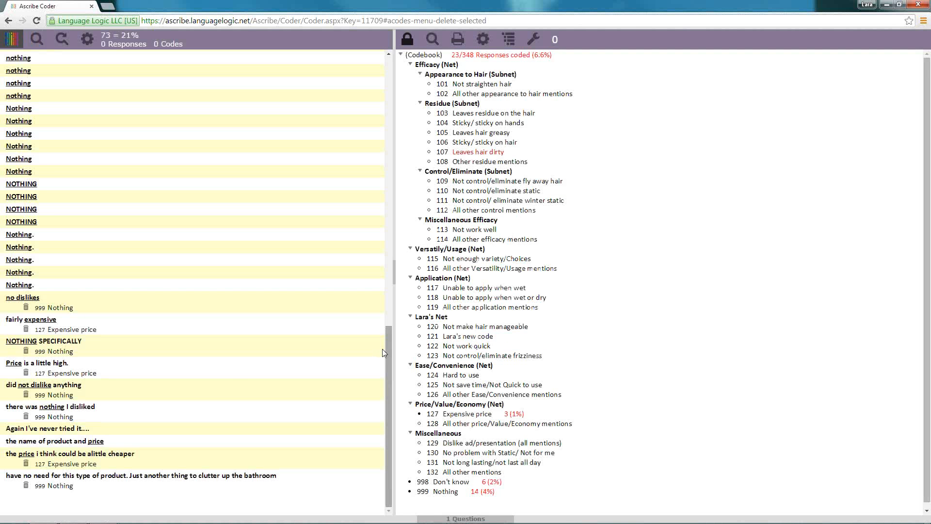
Select all responses and all codes applied to them, remove these codes, and clear the response selection
right_click(103, 300)
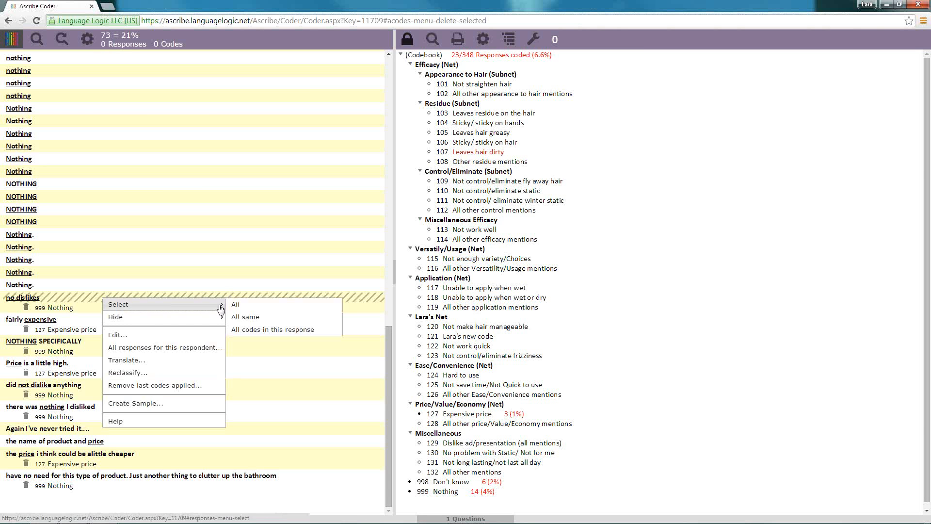
left_click(232, 304)
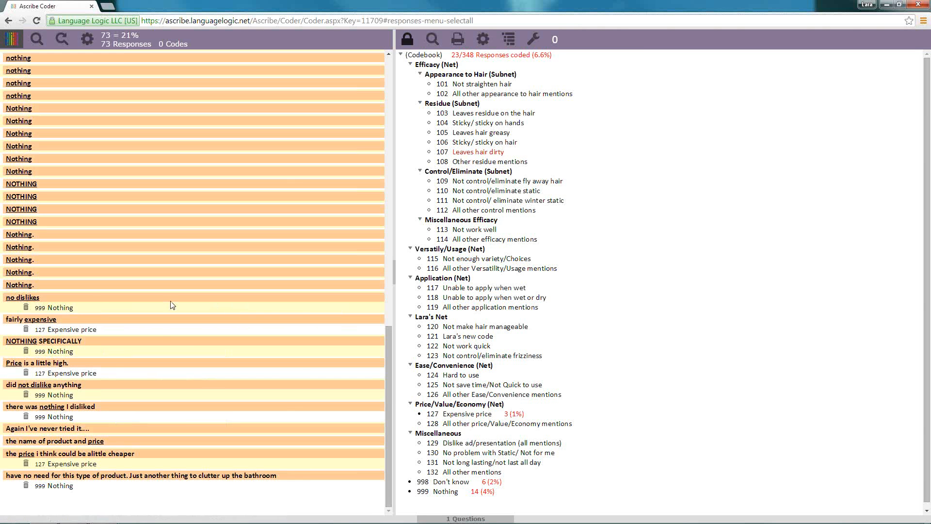
right_click(65, 303)
mouse_move(77, 306)
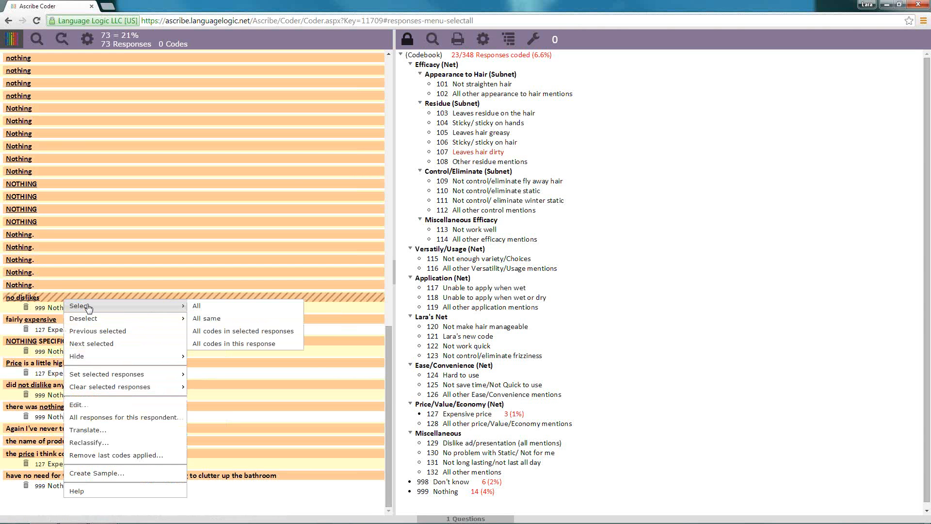
left_click(229, 332)
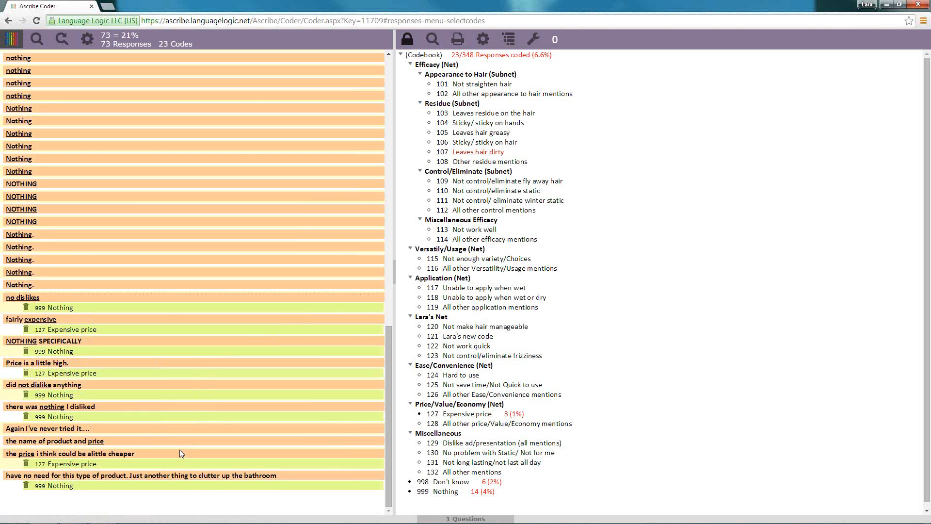
right_click(142, 310)
mouse_move(201, 395)
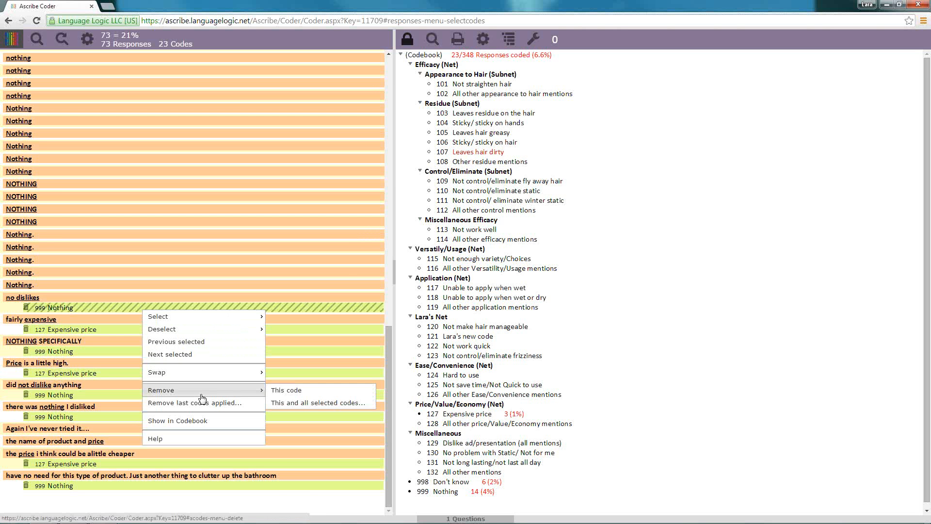
left_click(338, 403)
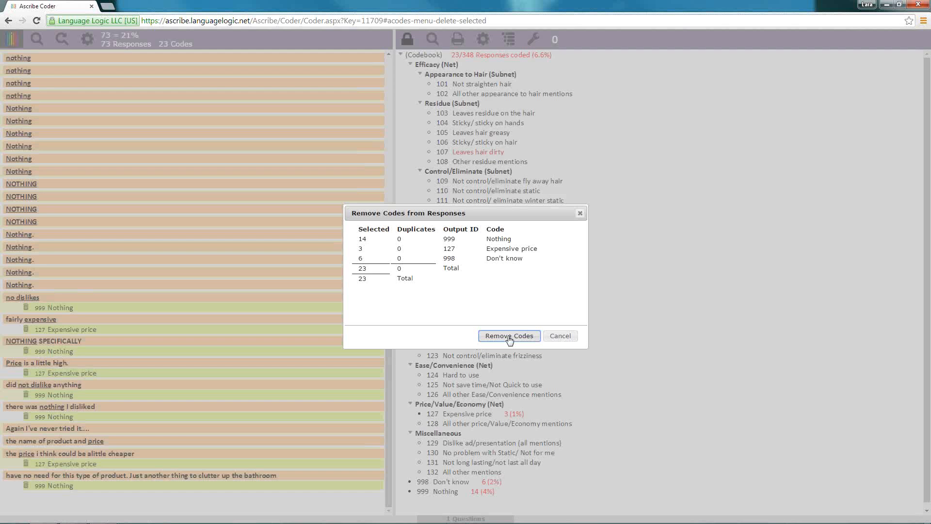
left_click(508, 337)
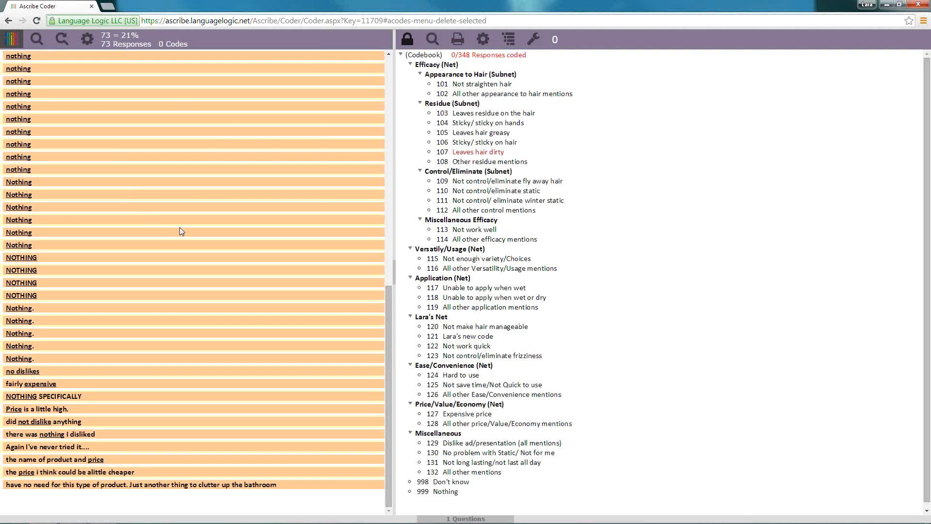
left_click(117, 46)
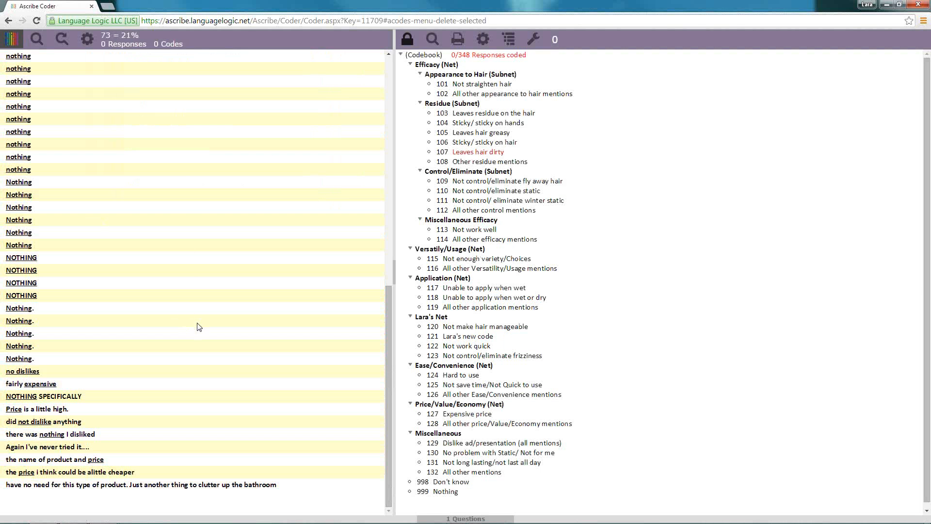
Apply code 999 Nothing to six selected responses, including "NOTHING SPECIFICALLY", "there was nothing I disliked", "the name of product and price" and one "none"
scroll(388, 332, "up", 1)
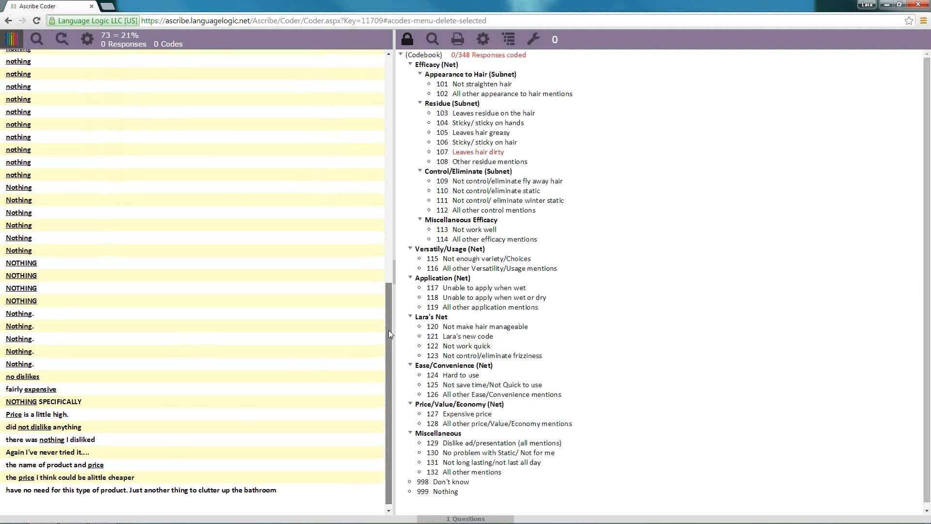
scroll(385, 357, "down", 1)
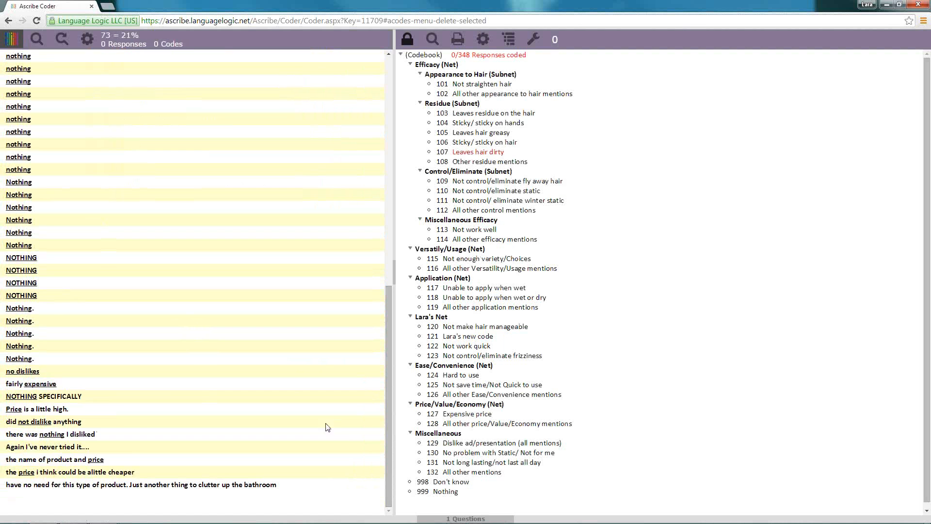
left_click(114, 397)
left_click(134, 311)
left_click(161, 157)
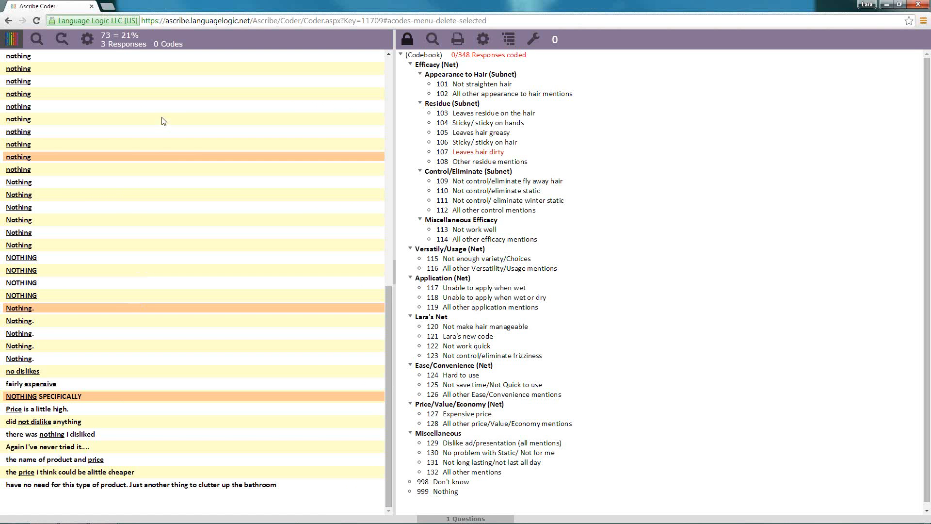
left_click(144, 437, "ctrl")
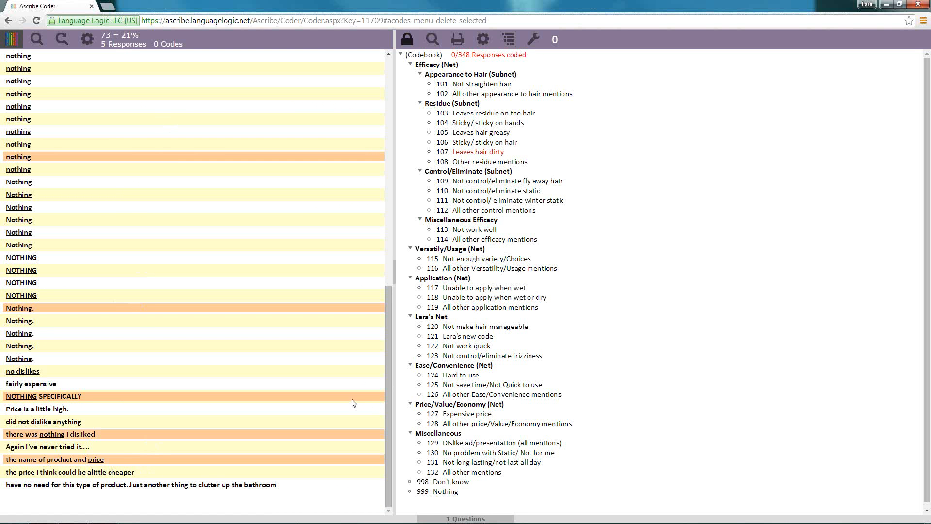
left_click_drag(387, 409, 387, 142)
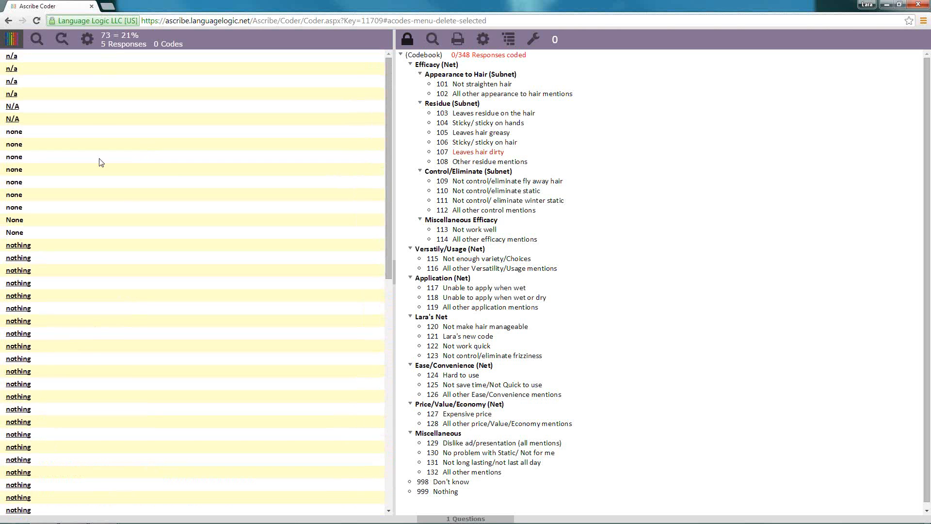
left_click(104, 156, "ctrl")
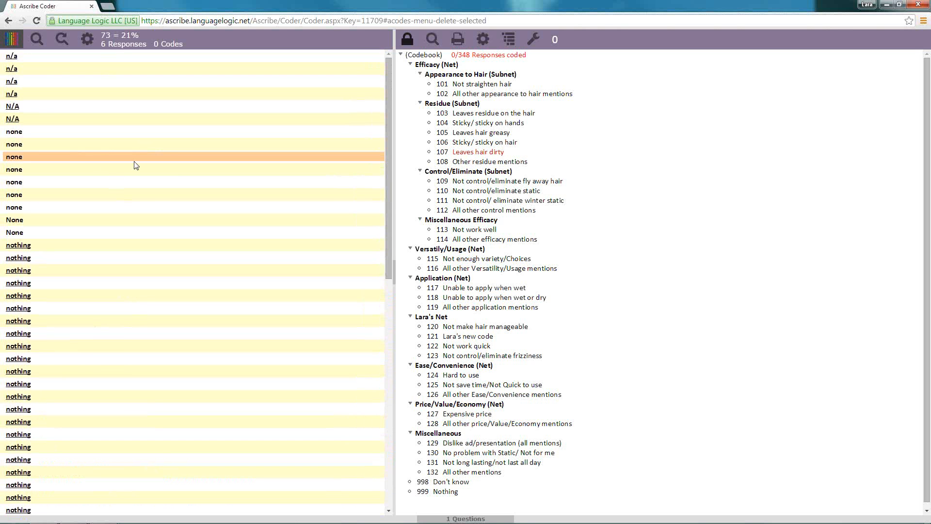
left_click(446, 491)
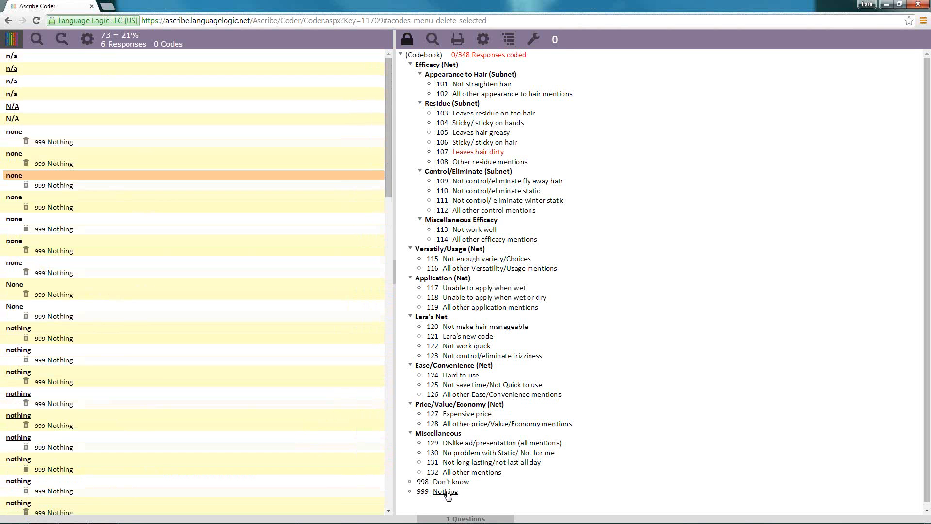
View the sorting options in the Response Filters and Sorting dialog
left_click(10, 41)
mouse_move(47, 96)
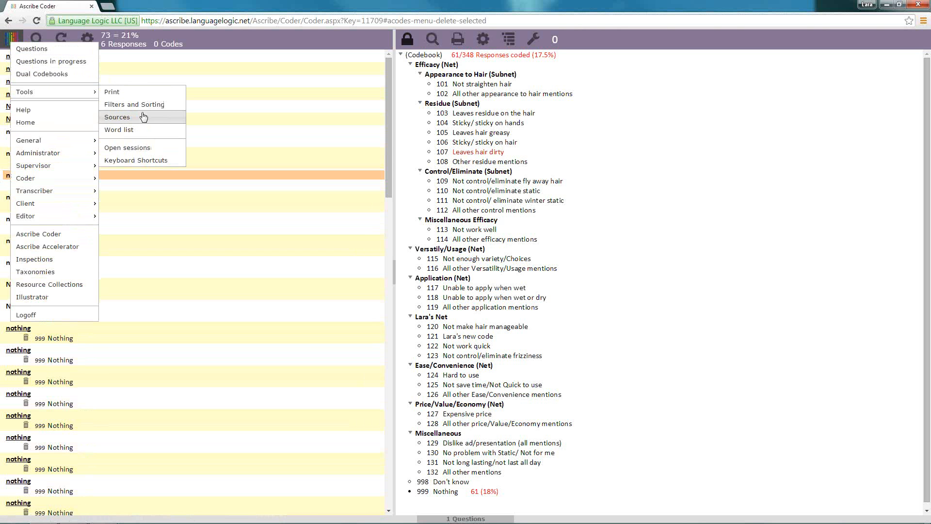
left_click(144, 112)
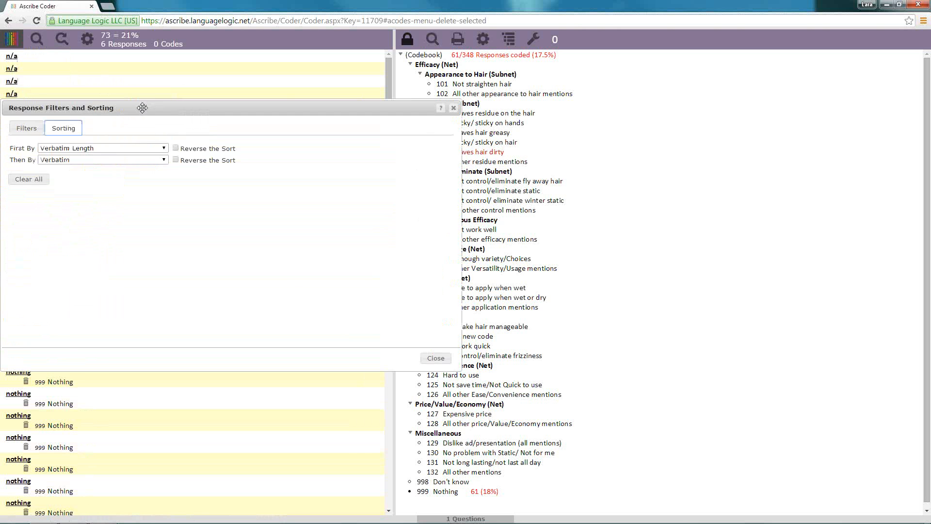
left_click(436, 359)
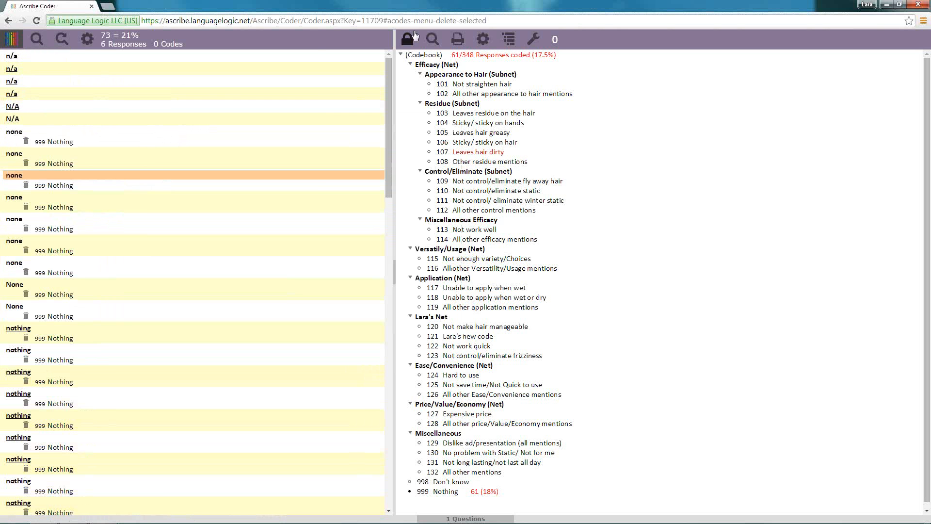
Turn on the Search Settings display among the tools in the Appearance section of the Responses Settings
left_click(83, 41)
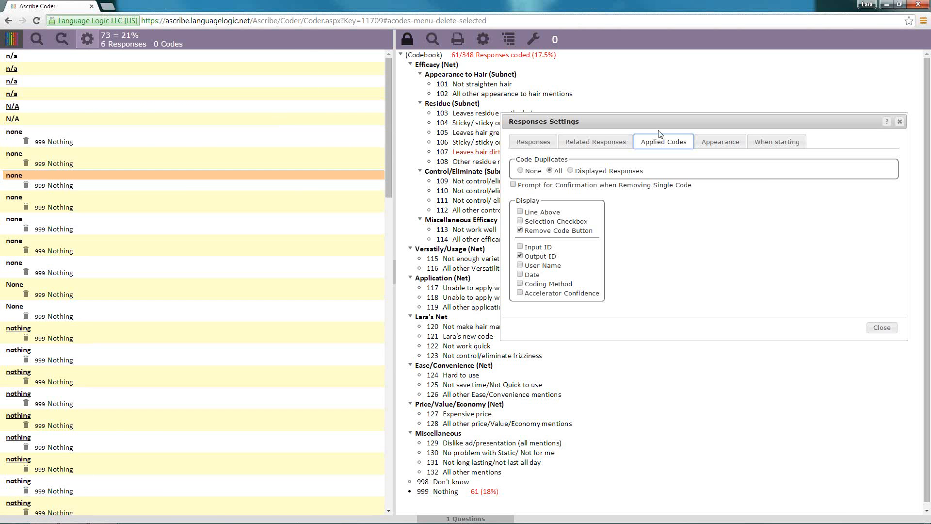
left_click(720, 142)
left_click(766, 224)
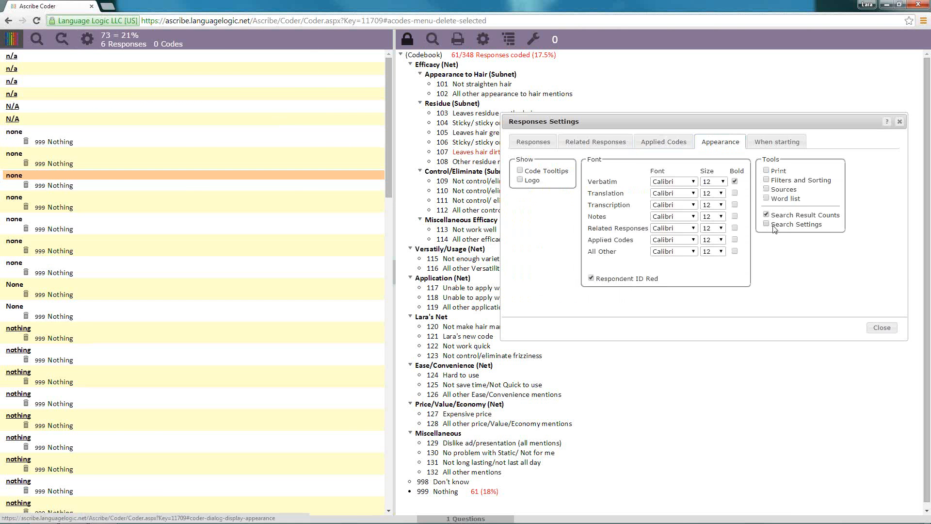
left_click(882, 328)
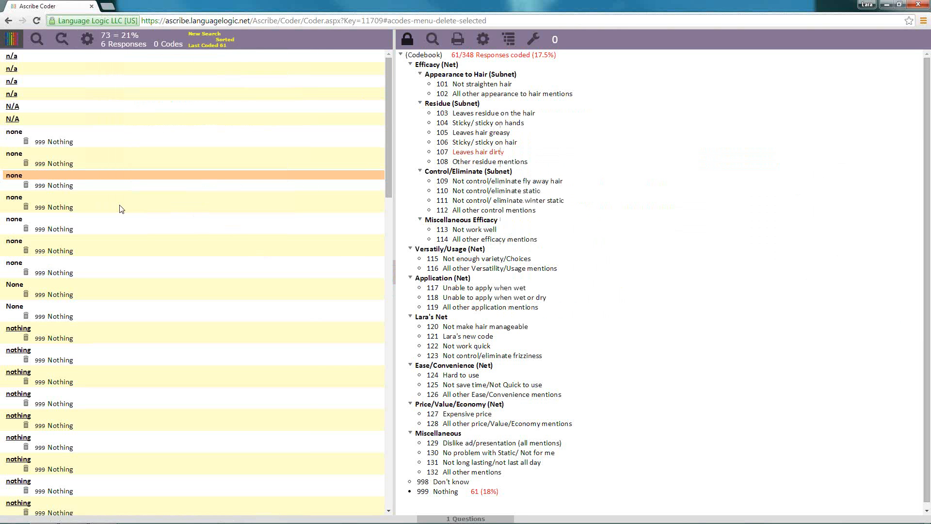
Remove the last codes applied, after reviewing the list of affected responses
left_click_drag(388, 120, 391, 97)
right_click(183, 166)
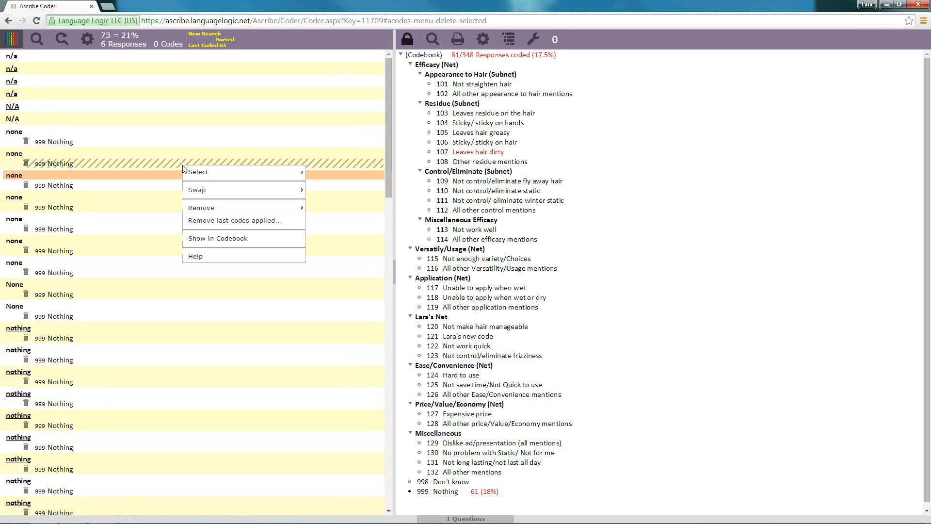
left_click(242, 221)
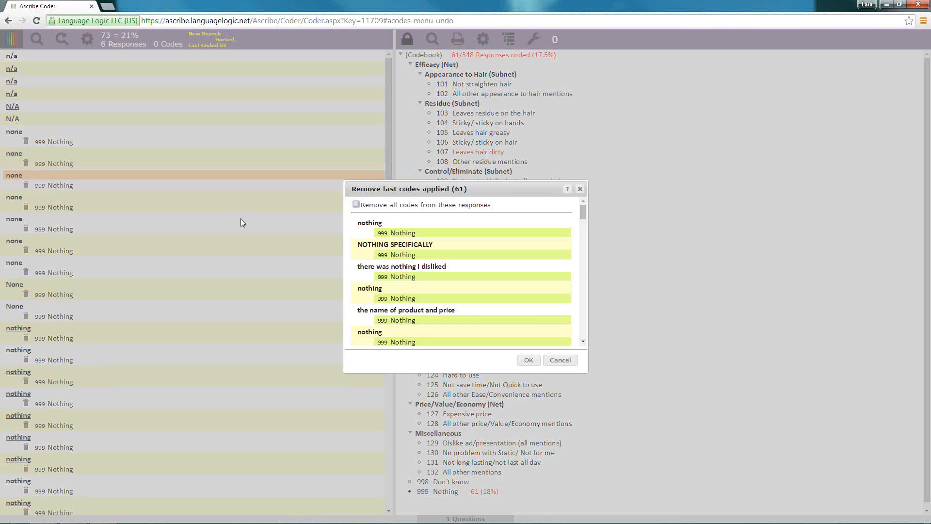
mouse_move(582, 211)
left_mouse_down()
mouse_move(584, 327)
mouse_move(577, 199)
left_mouse_up()
left_click(530, 362)
left_click(530, 361)
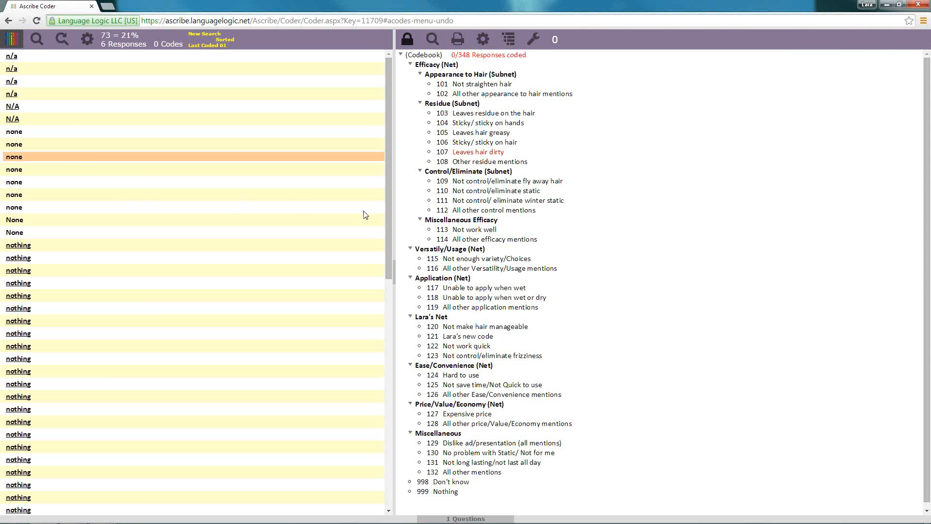
Apply code 999 Nothing to a "None" response and its duplicates, and remove it again
mouse_move(449, 491)
left_mouse_down()
mouse_move(340, 441)
mouse_move(142, 232)
left_mouse_up()
left_click_drag(312, 230, 673, 252)
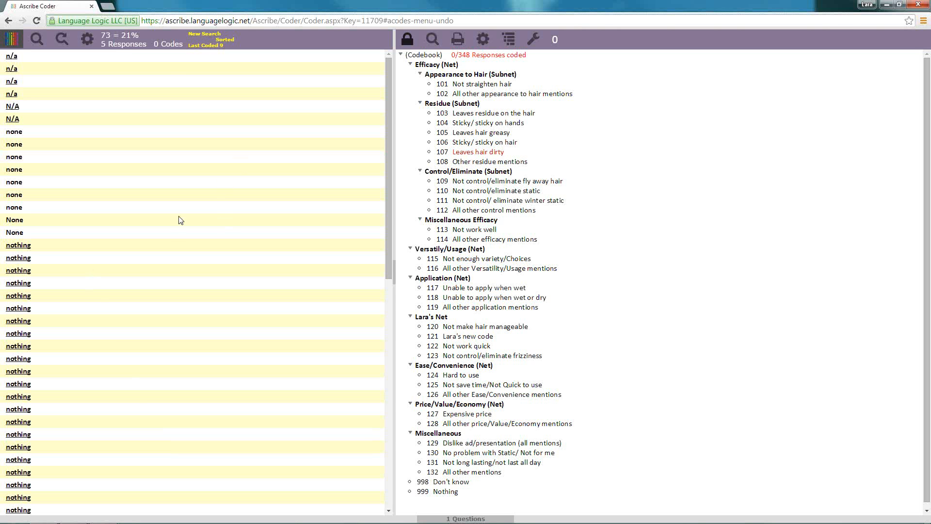